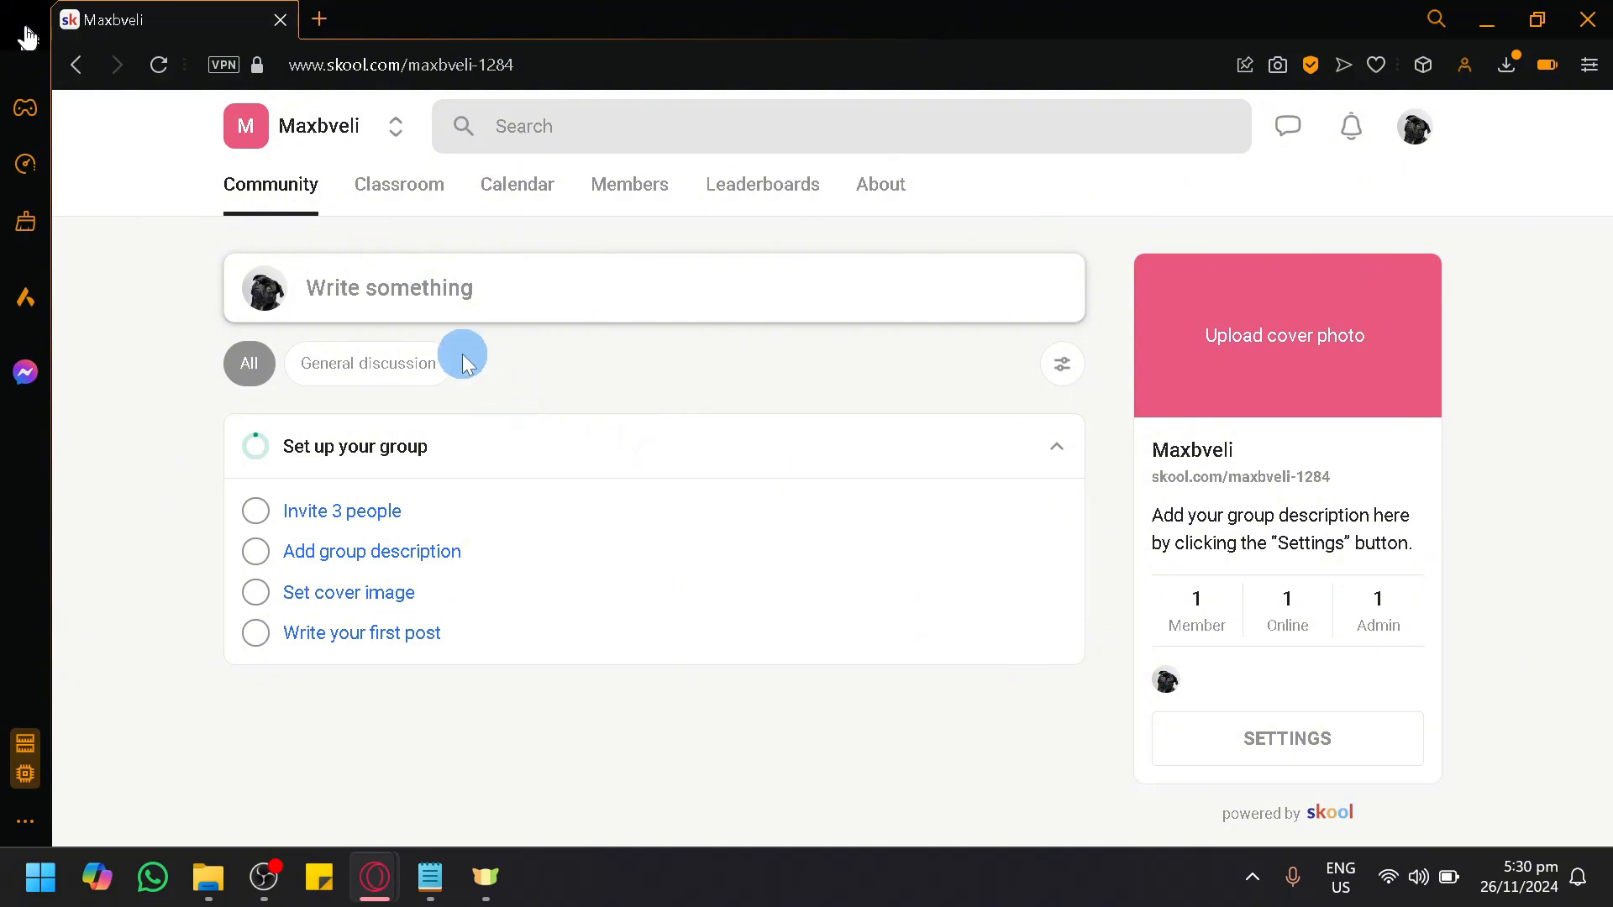
Step: Start a new course in the group's classroom and name it "How to code in Java in a very simple way!"
{"action": "left_click", "coordinate": [392, 198]}
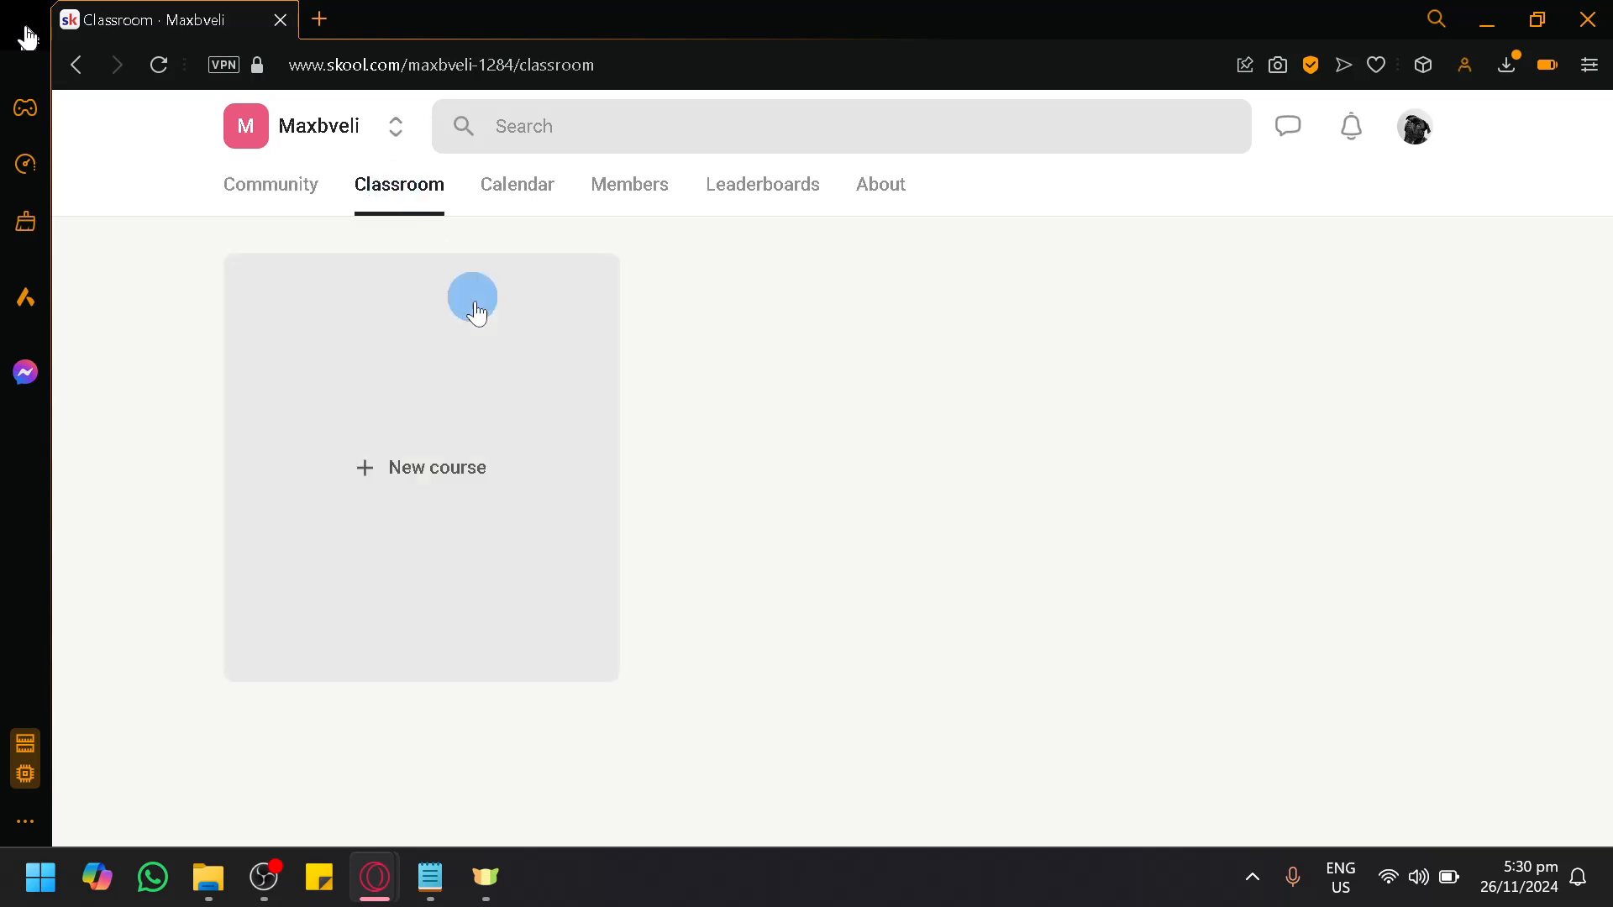
{"action": "left_click", "coordinate": [388, 455]}
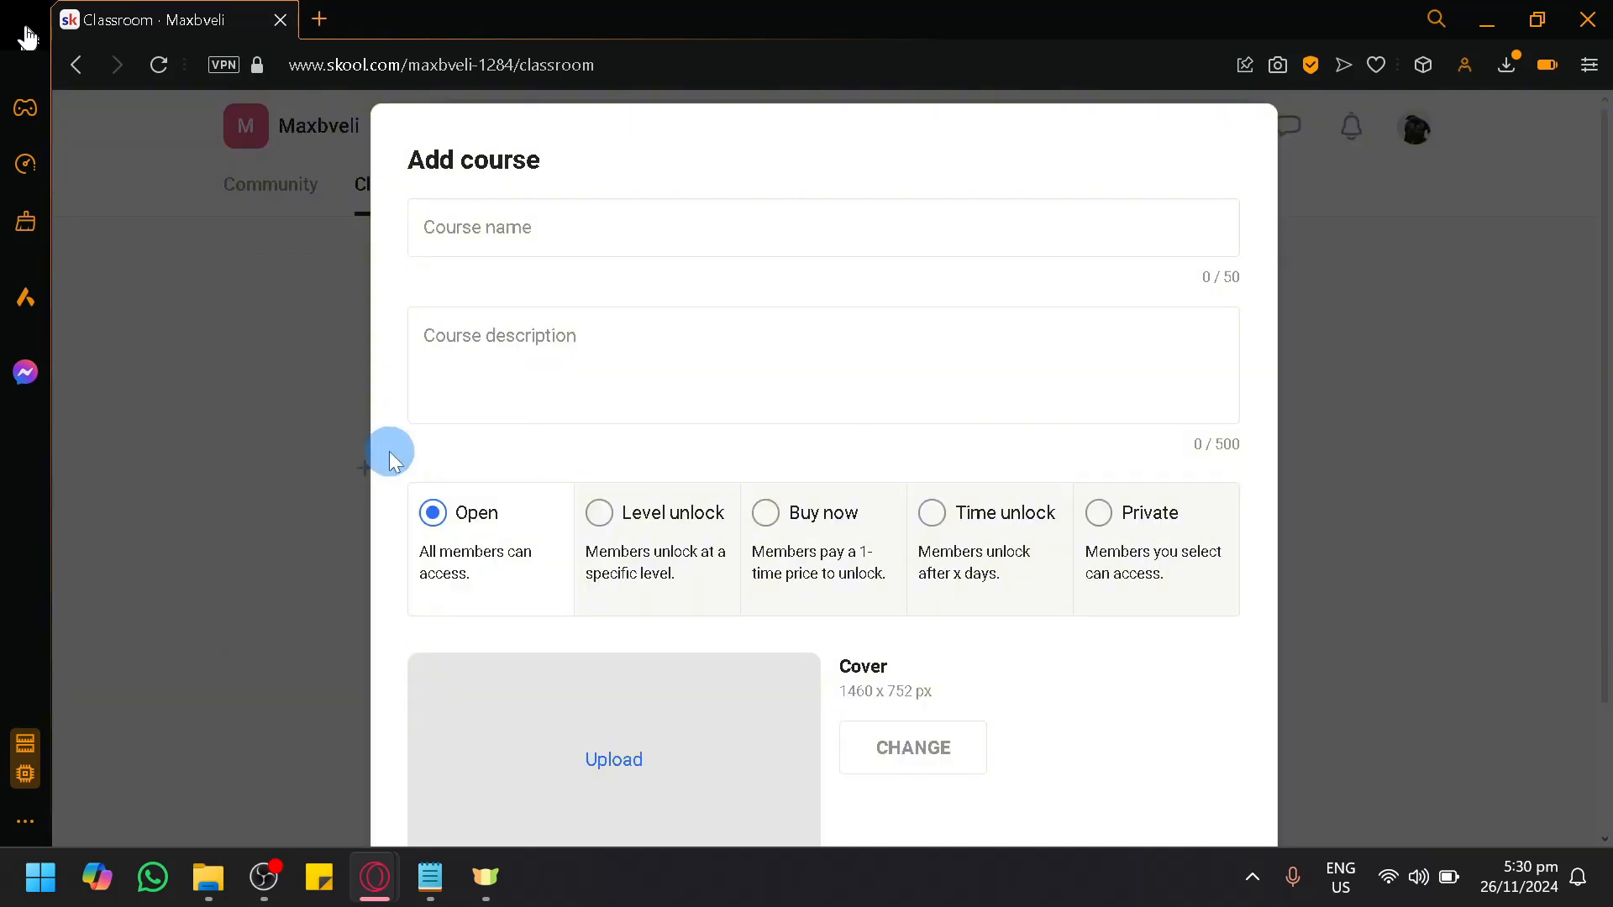
{"action": "scroll", "coordinate": [563, 403], "scroll_direction": "down", "scroll_amount": 2}
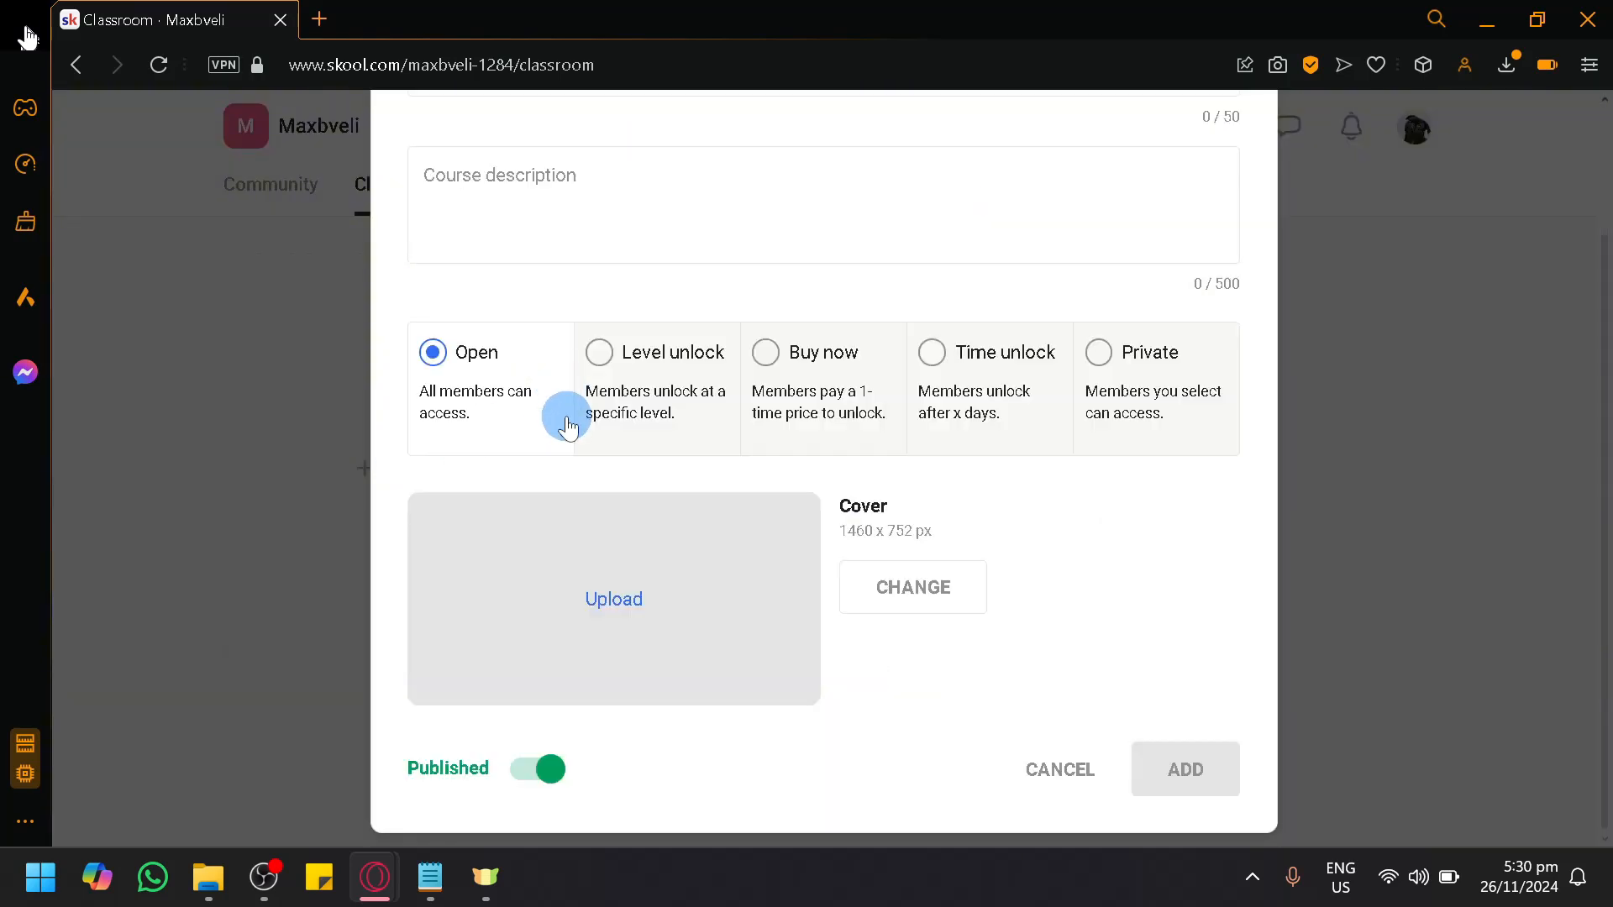
{"action": "scroll", "coordinate": [568, 425], "scroll_direction": "up", "scroll_amount": 2}
{"action": "left_click", "coordinate": [524, 242]}
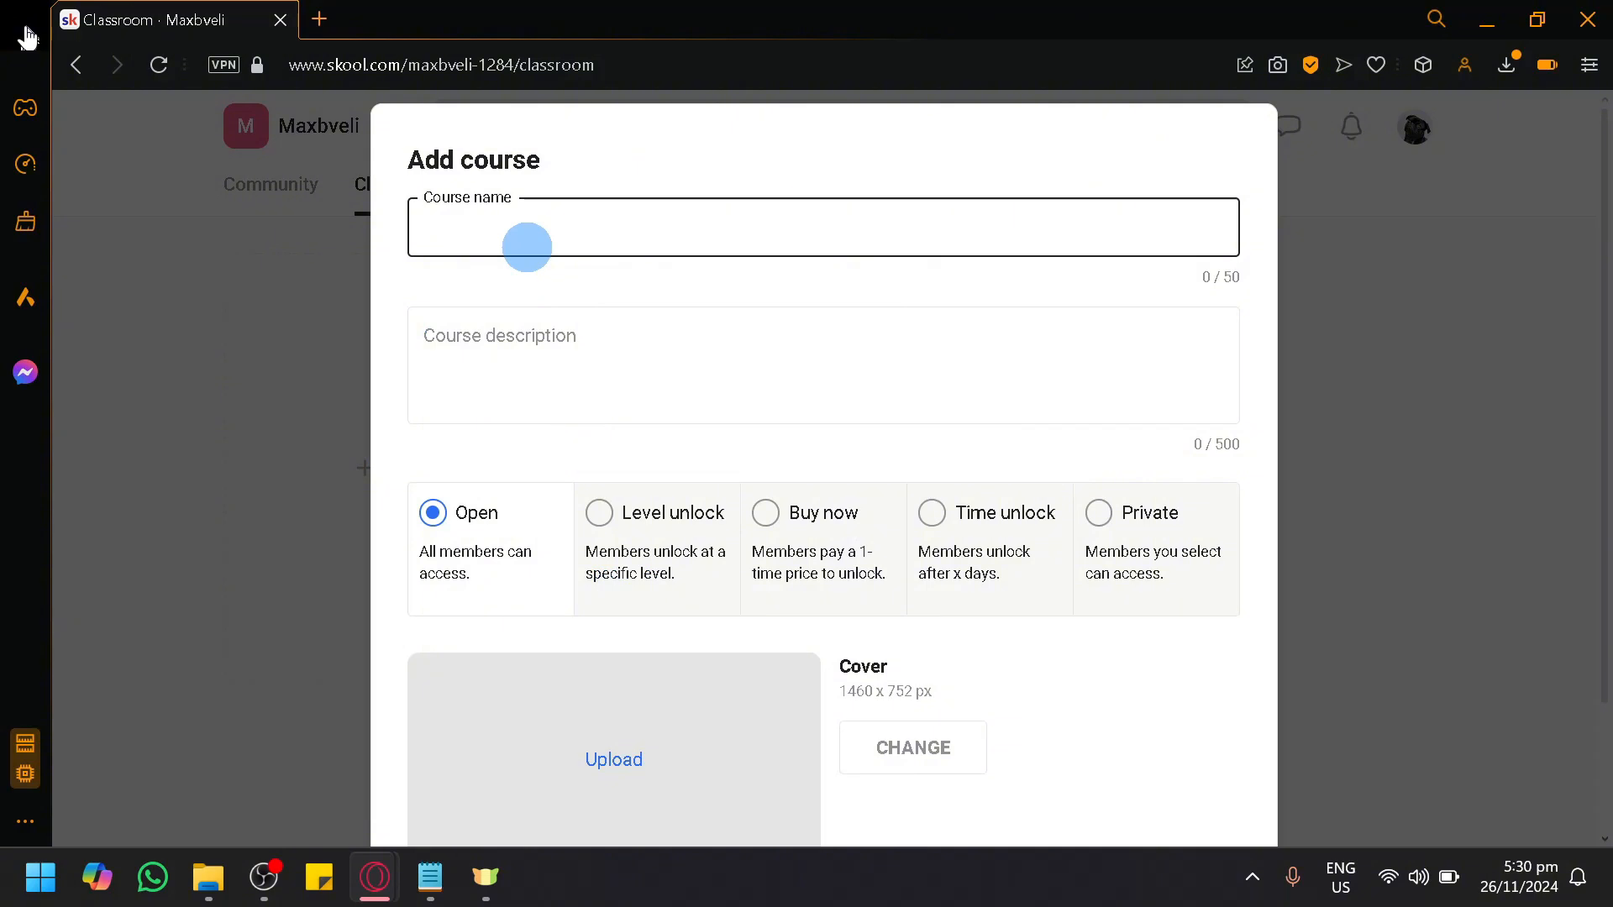
{"action": "type", "text": "How to code in J"}
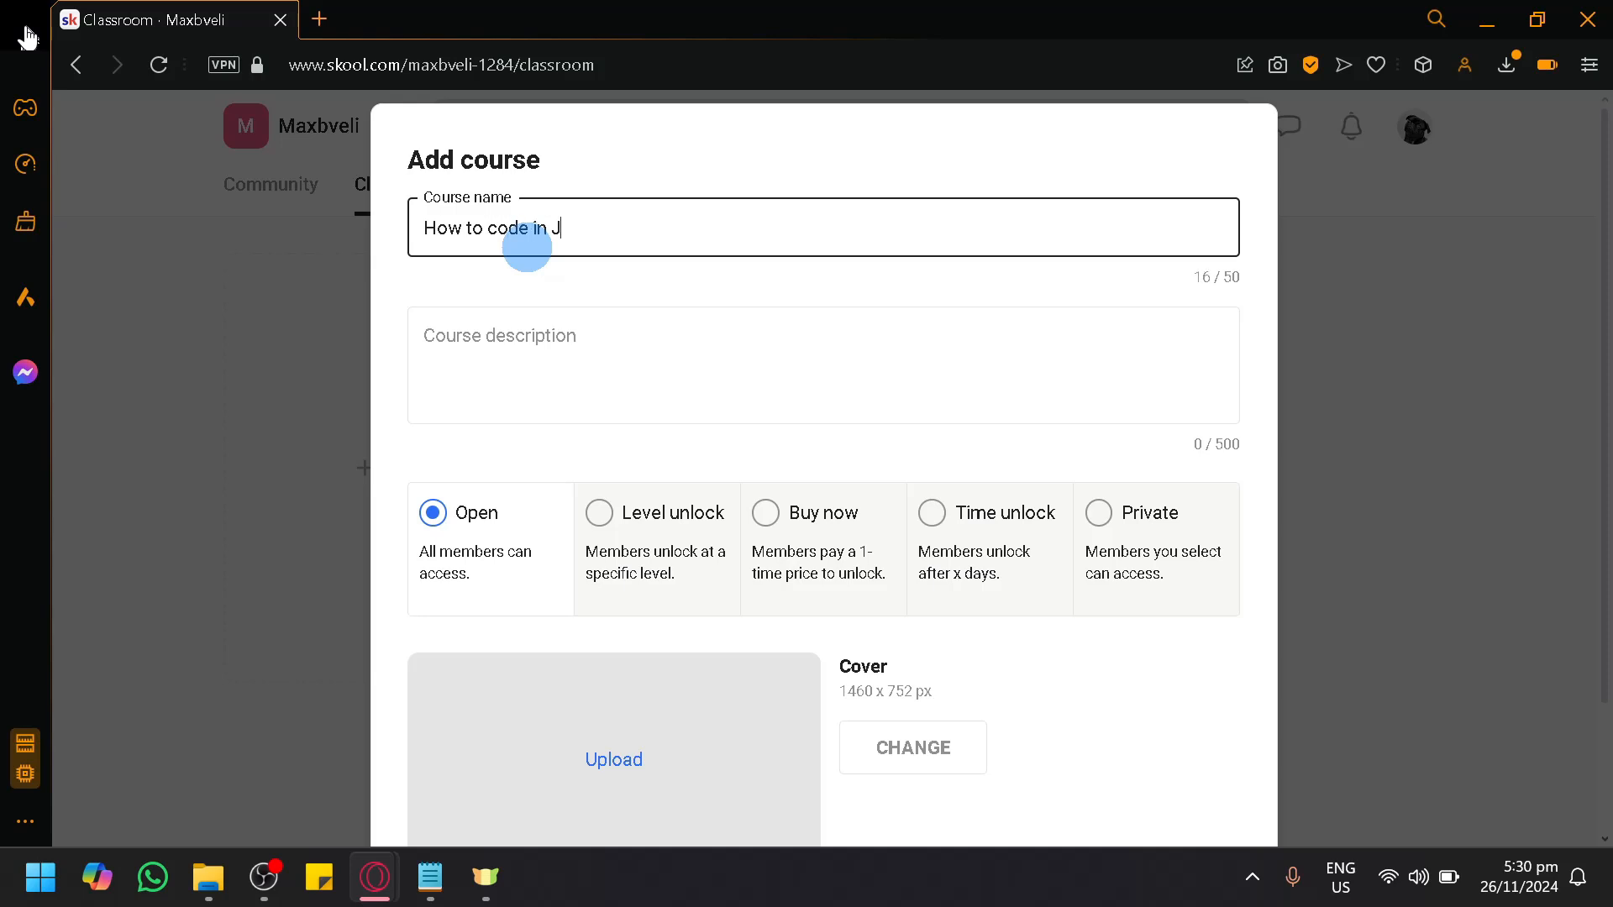
{"action": "type", "text": "ava in a very simple way!"}
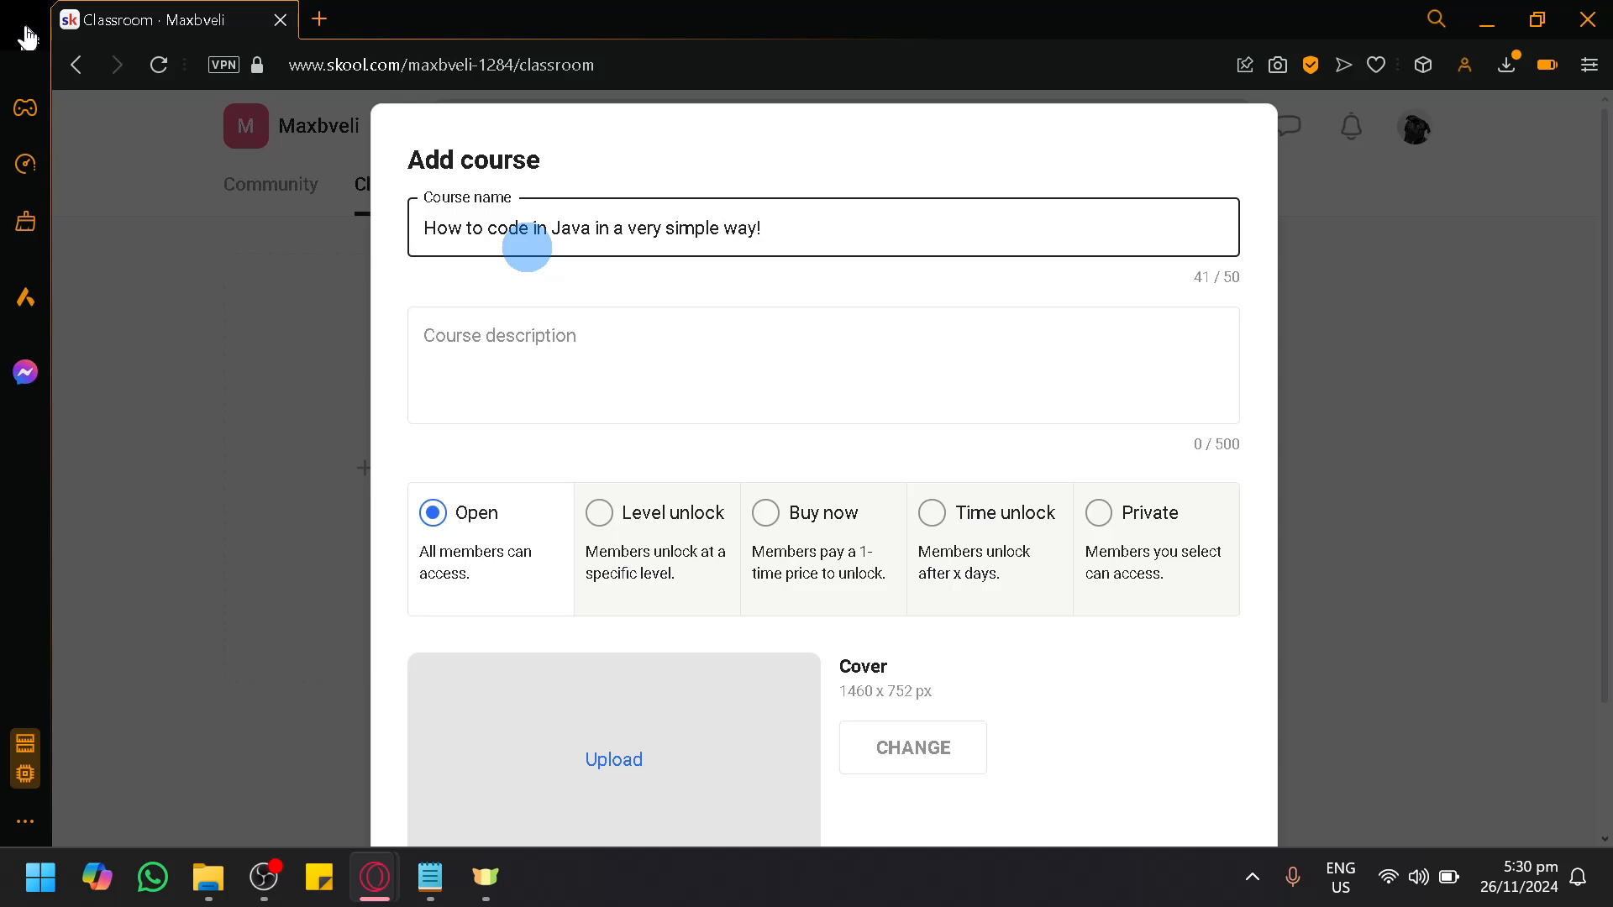
{"action": "left_click", "coordinate": [728, 370]}
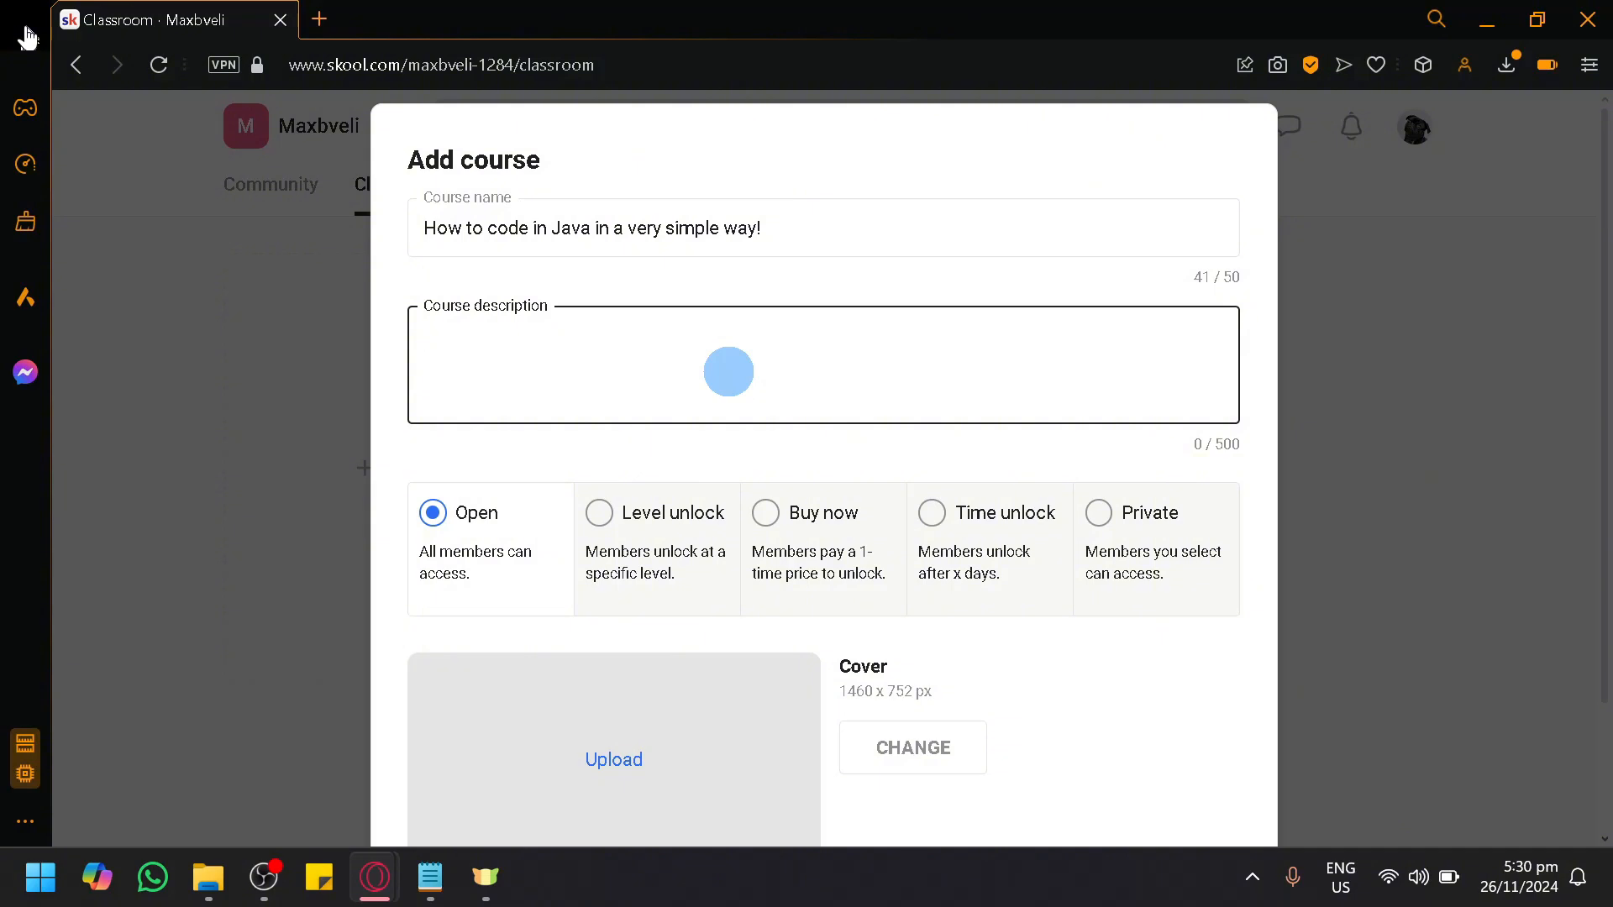
{"action": "left_click", "coordinate": [908, 201]}
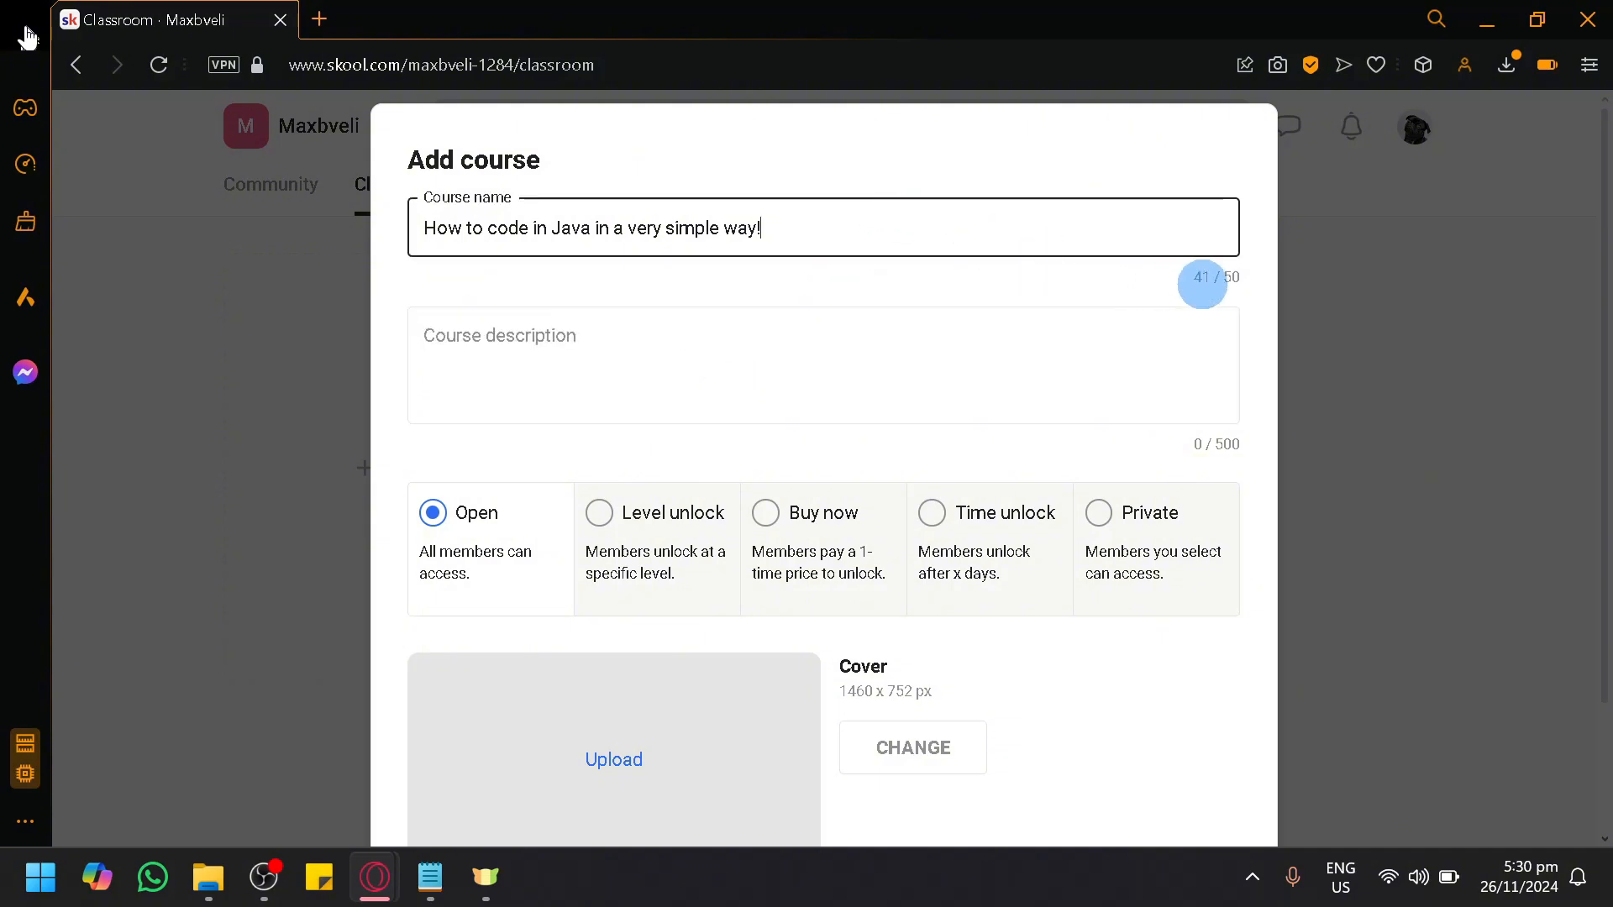
{"action": "left_click", "coordinate": [1070, 345]}
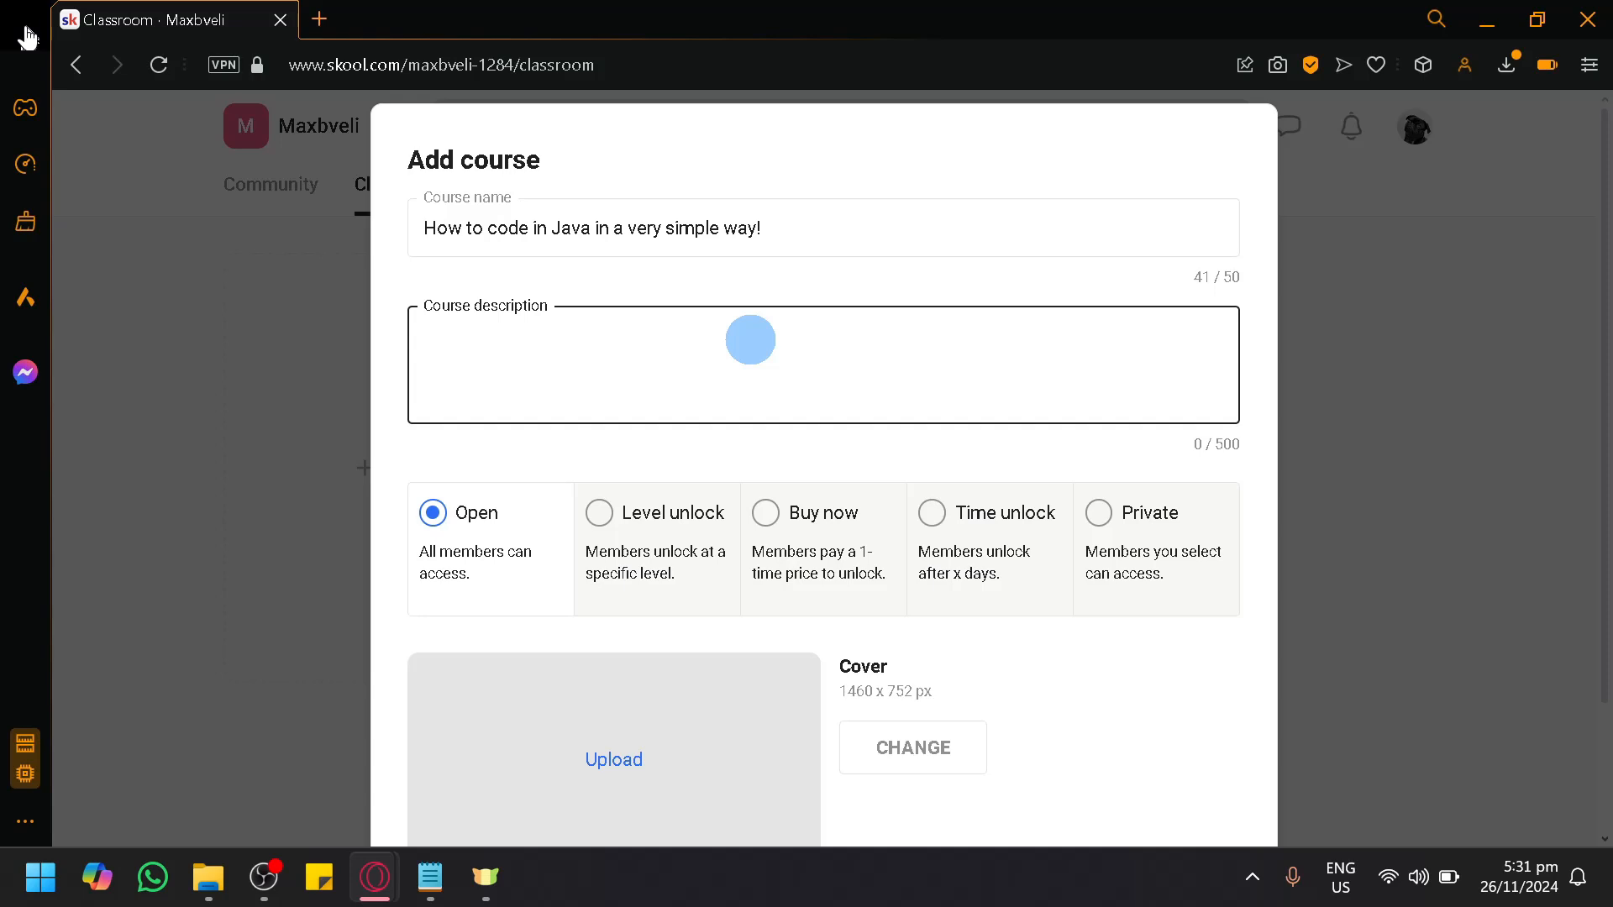
Step: Set the course access to Level unlock starting at level 2, and also allow access when members upgrade to annual
{"action": "scroll", "coordinate": [680, 418], "scroll_direction": "down", "scroll_amount": 2}
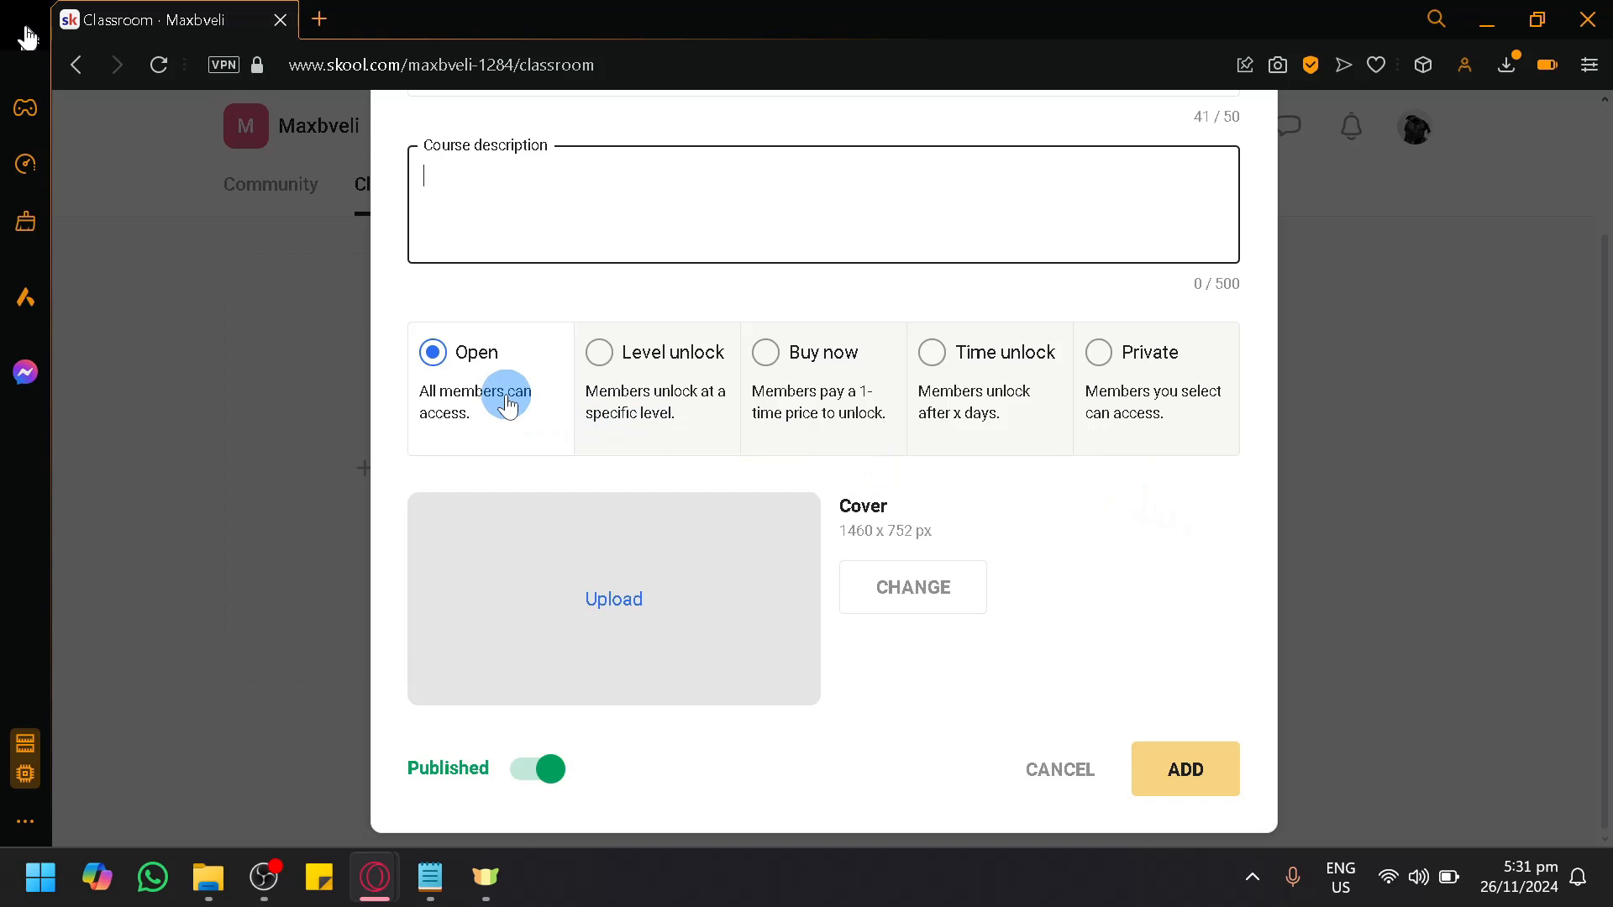
{"action": "left_click", "coordinate": [706, 389]}
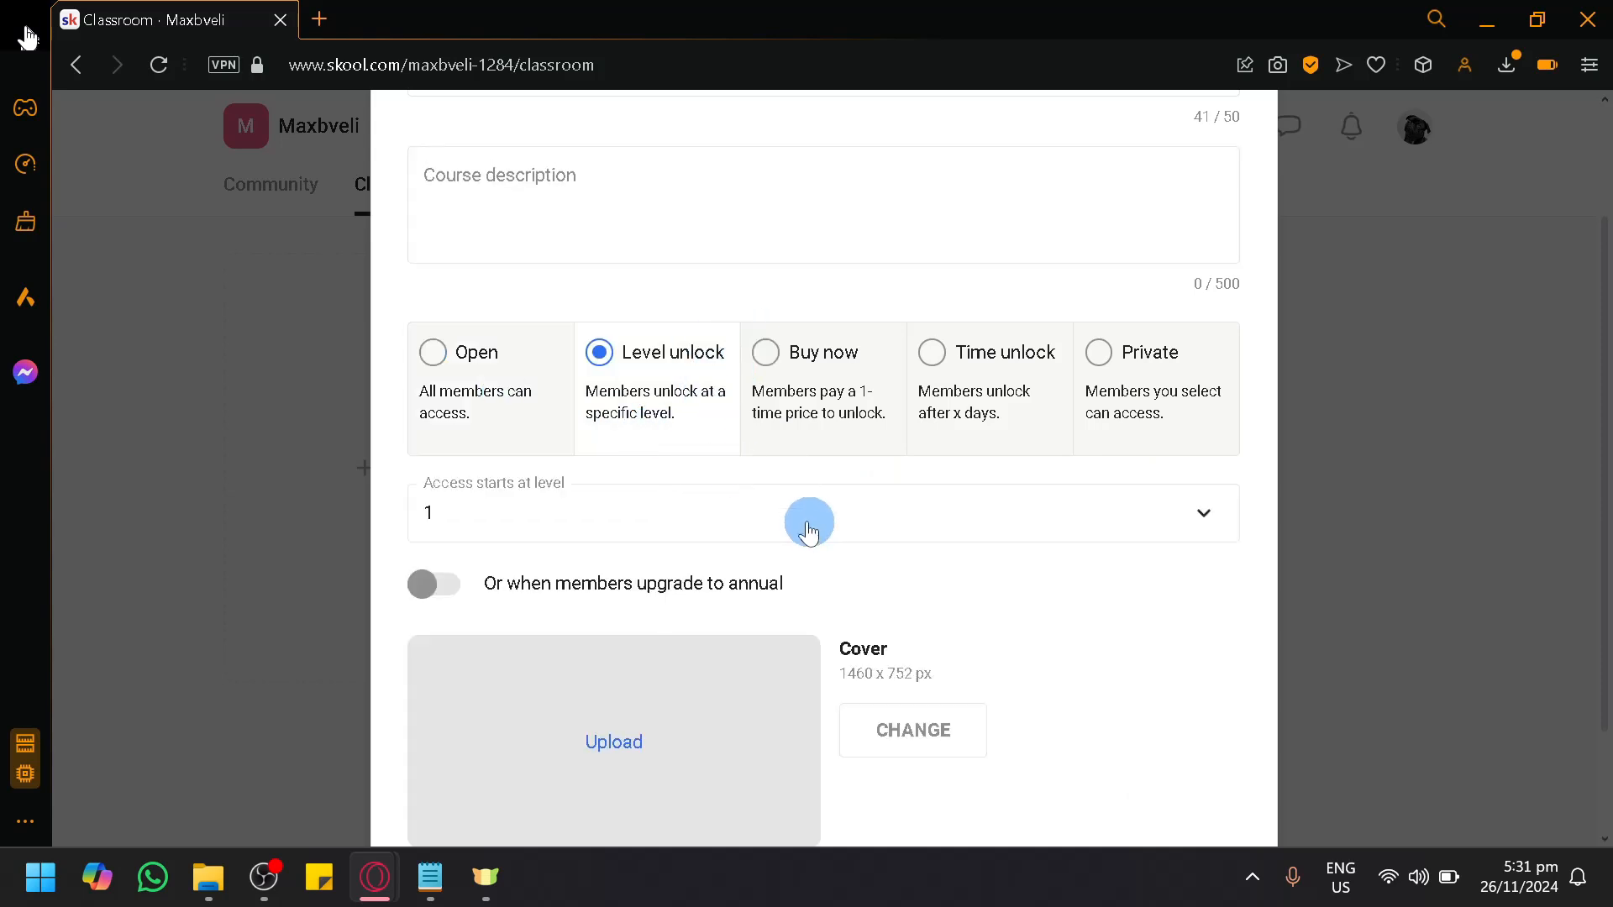
{"action": "left_click", "coordinate": [710, 511]}
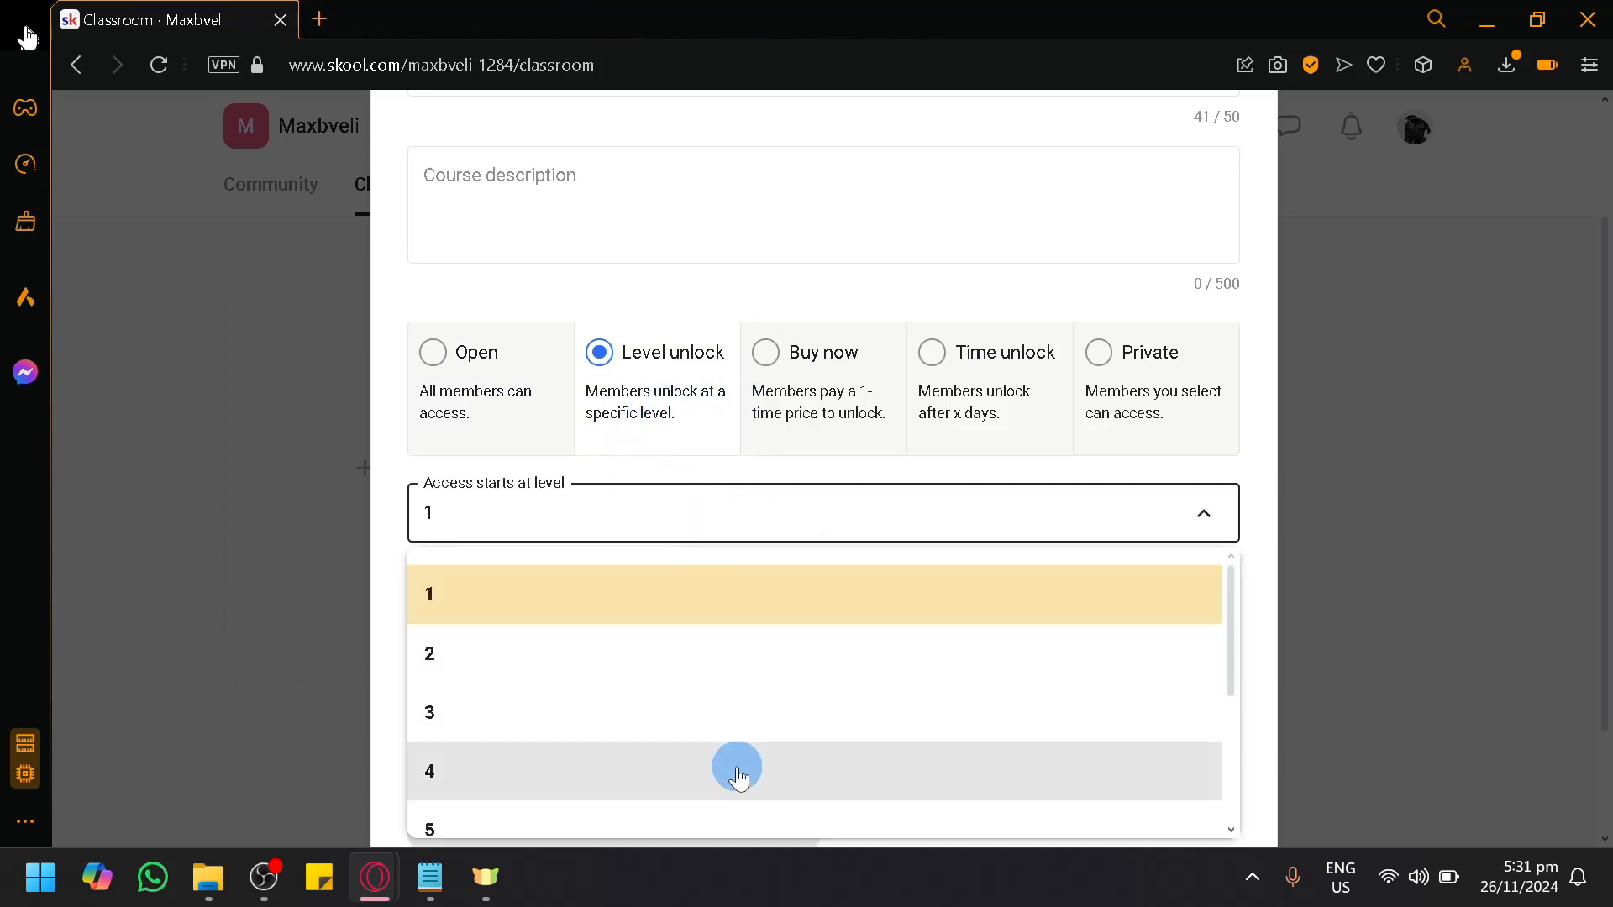
{"action": "scroll", "coordinate": [731, 757], "scroll_direction": "down", "scroll_amount": 3}
{"action": "scroll", "coordinate": [718, 750], "scroll_direction": "up", "scroll_amount": 3}
{"action": "scroll", "coordinate": [655, 705], "scroll_direction": "down", "scroll_amount": 3}
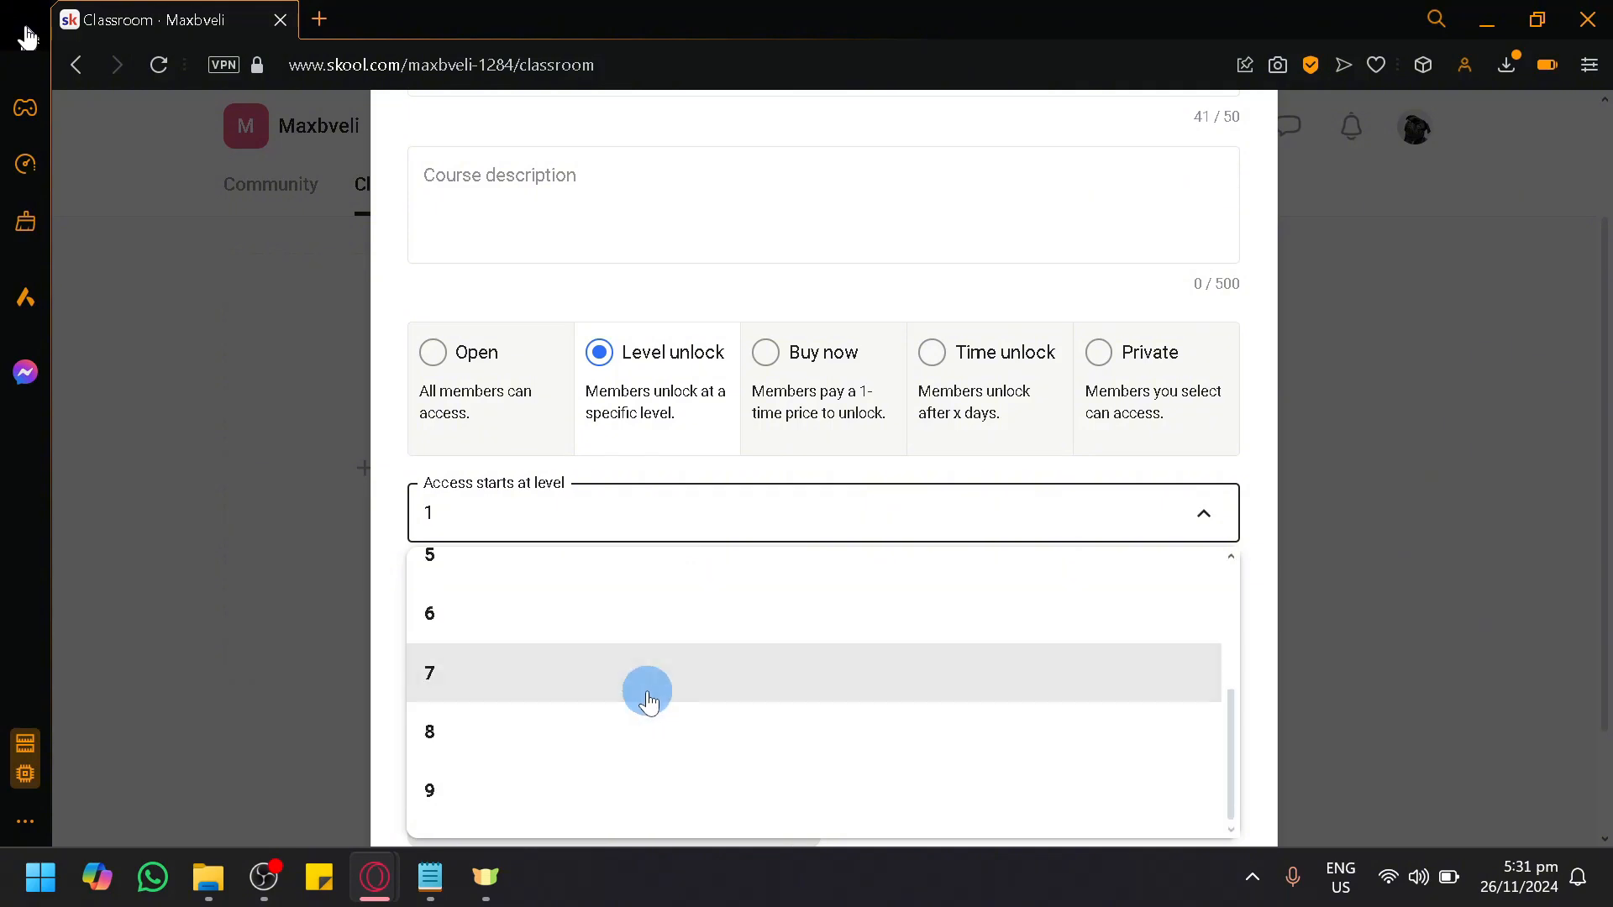
{"action": "scroll", "coordinate": [572, 786], "scroll_direction": "up", "scroll_amount": 3}
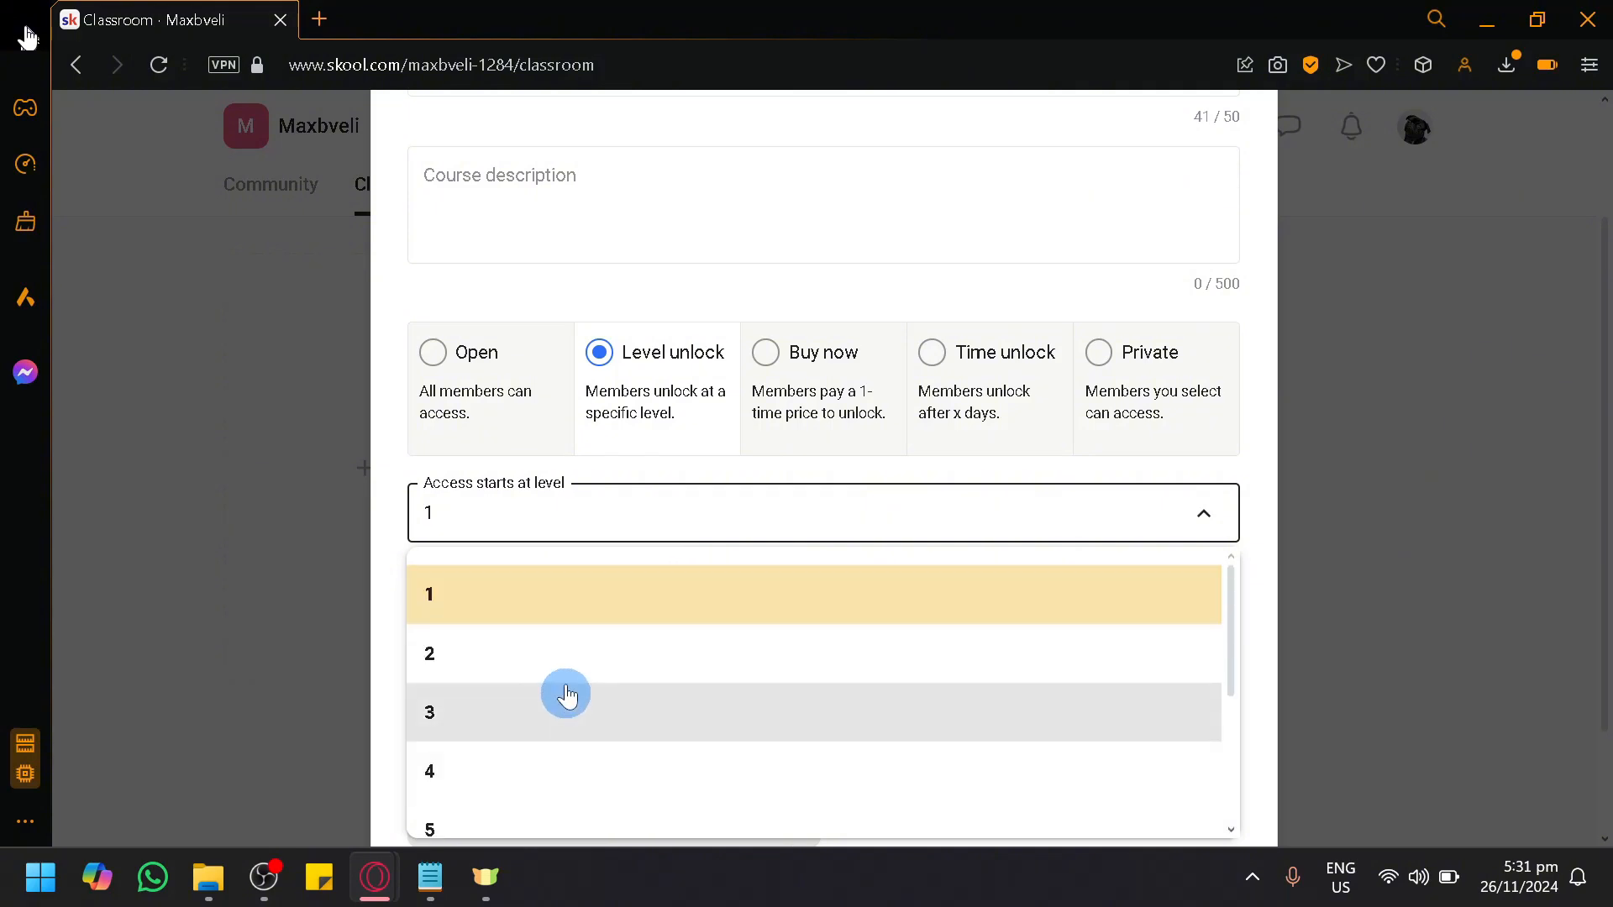
{"action": "left_click", "coordinate": [590, 664]}
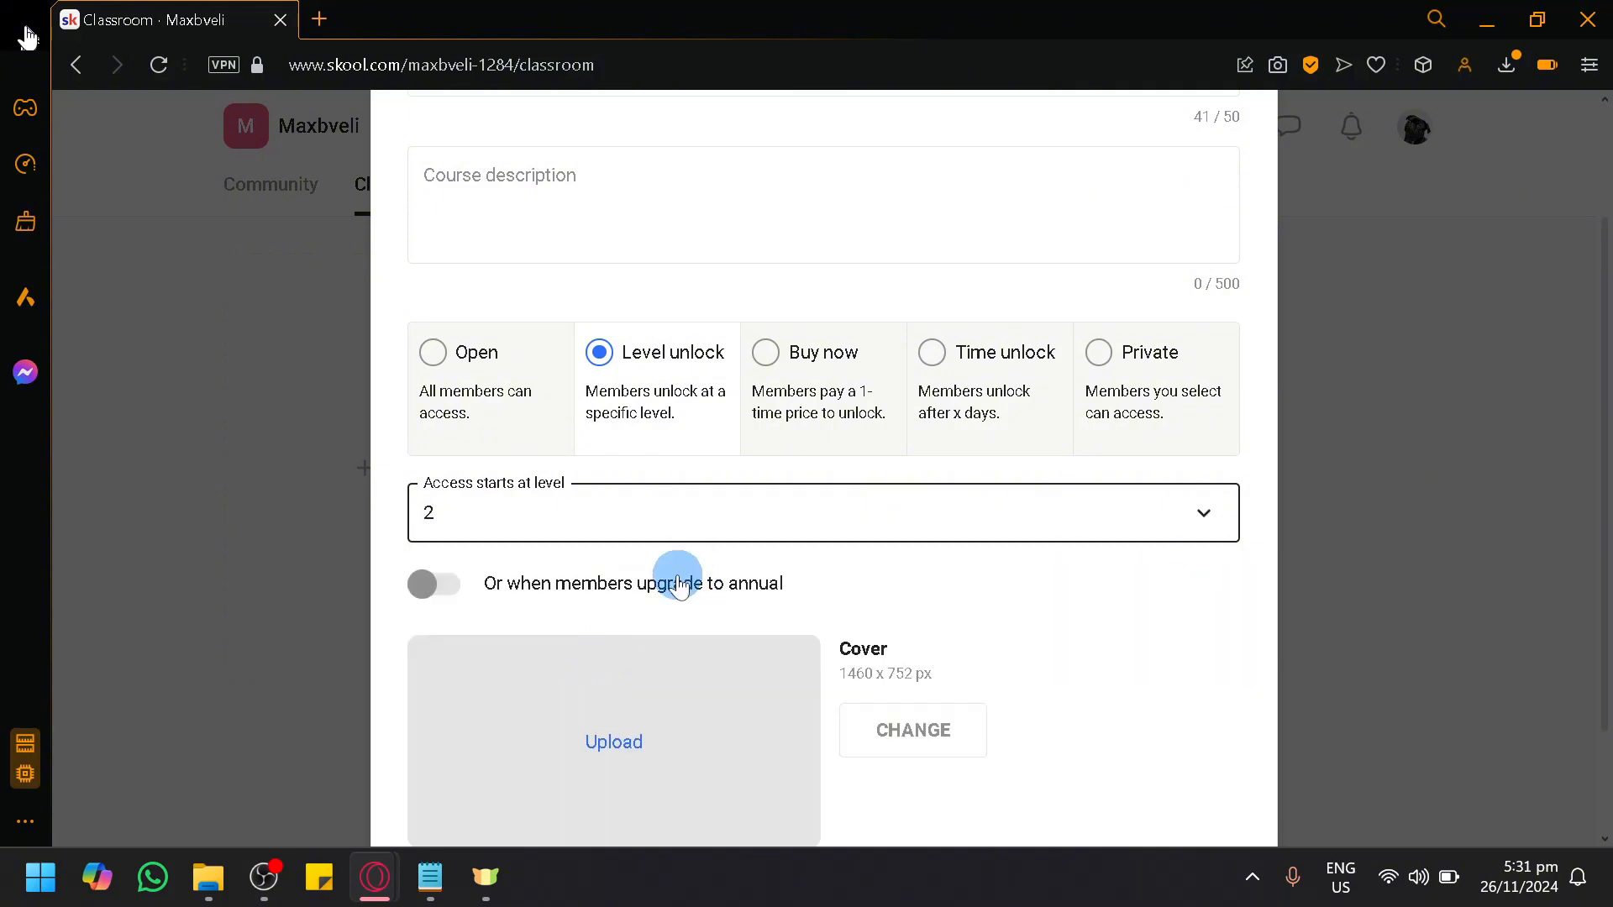
{"action": "left_click", "coordinate": [441, 603]}
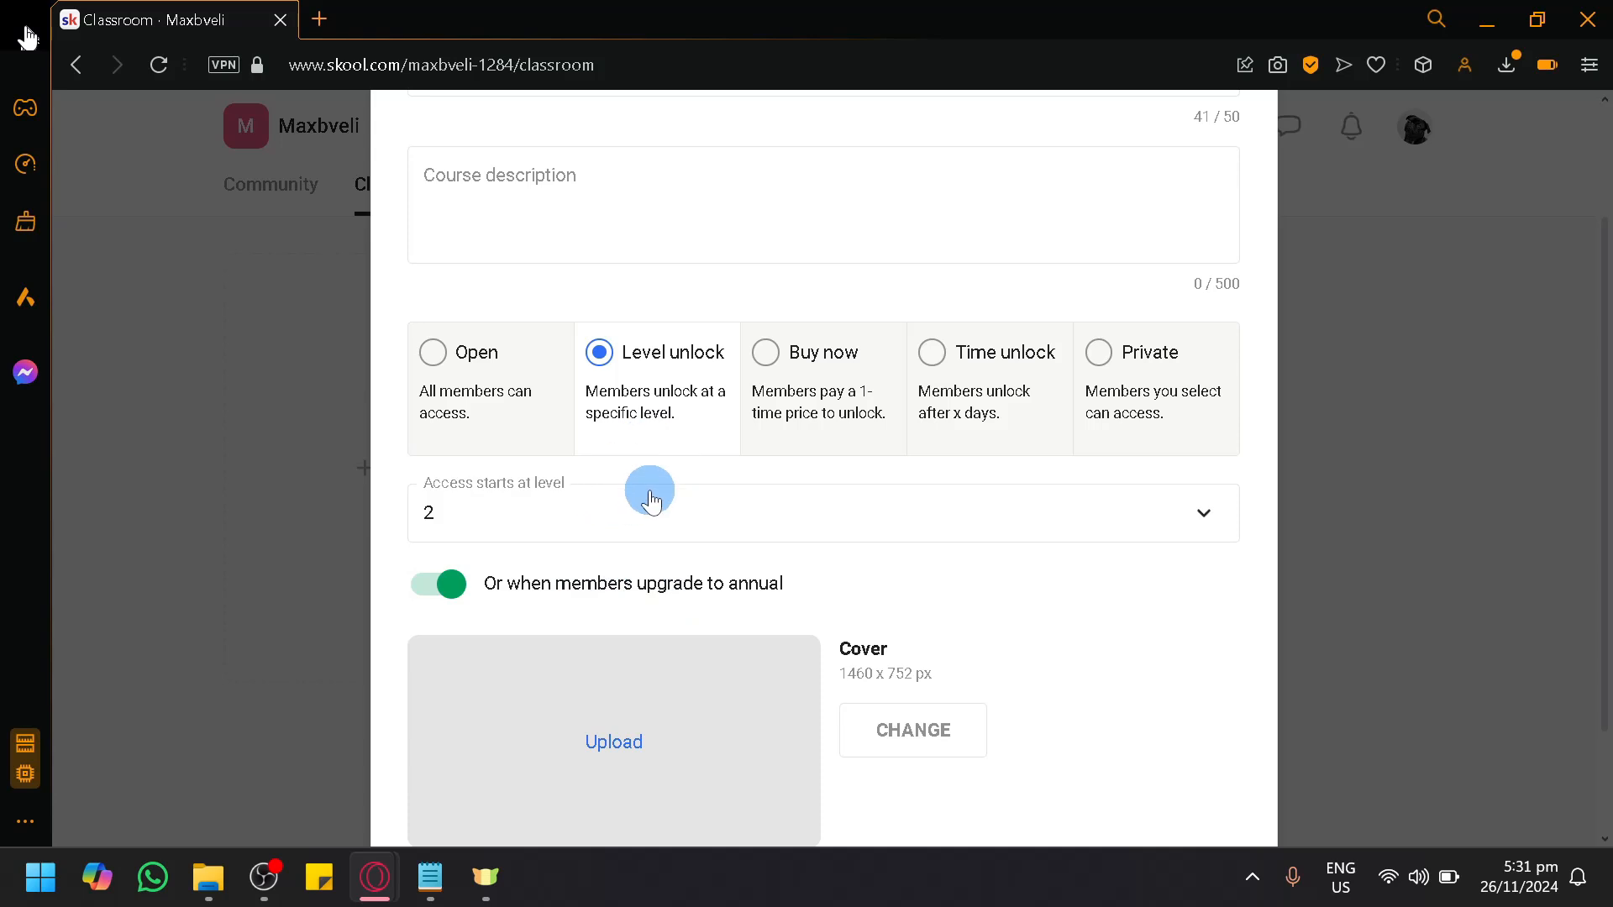
Step: Switch the course access to Buy now and review the bank account setup it asks for
{"action": "scroll", "coordinate": [659, 513], "scroll_direction": "down", "scroll_amount": 3}
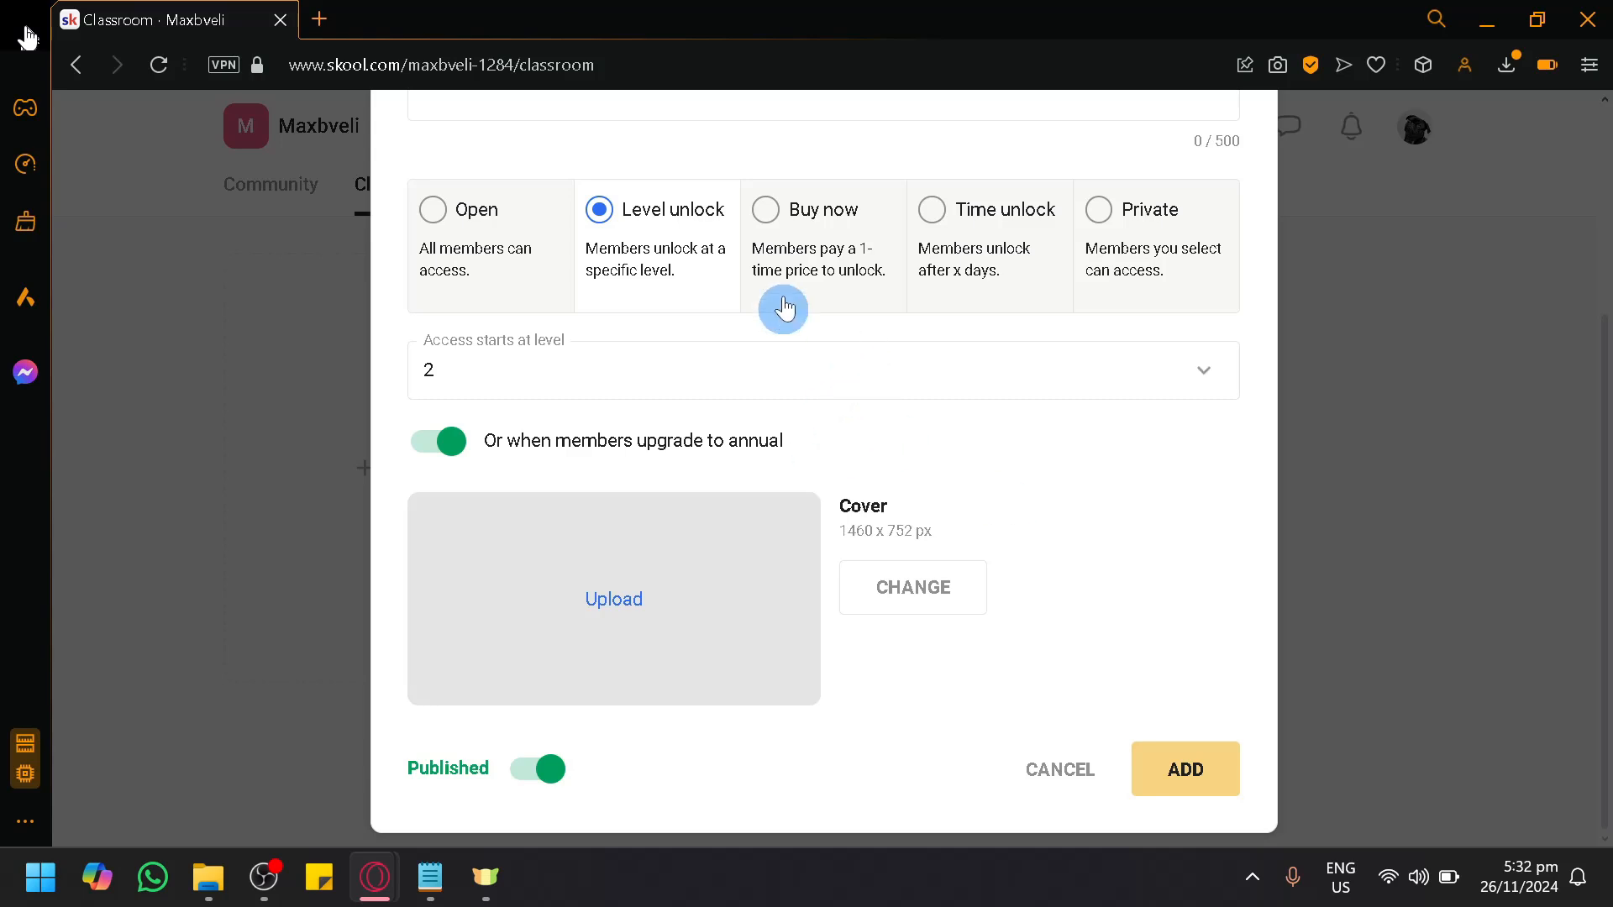
{"action": "left_click", "coordinate": [760, 239]}
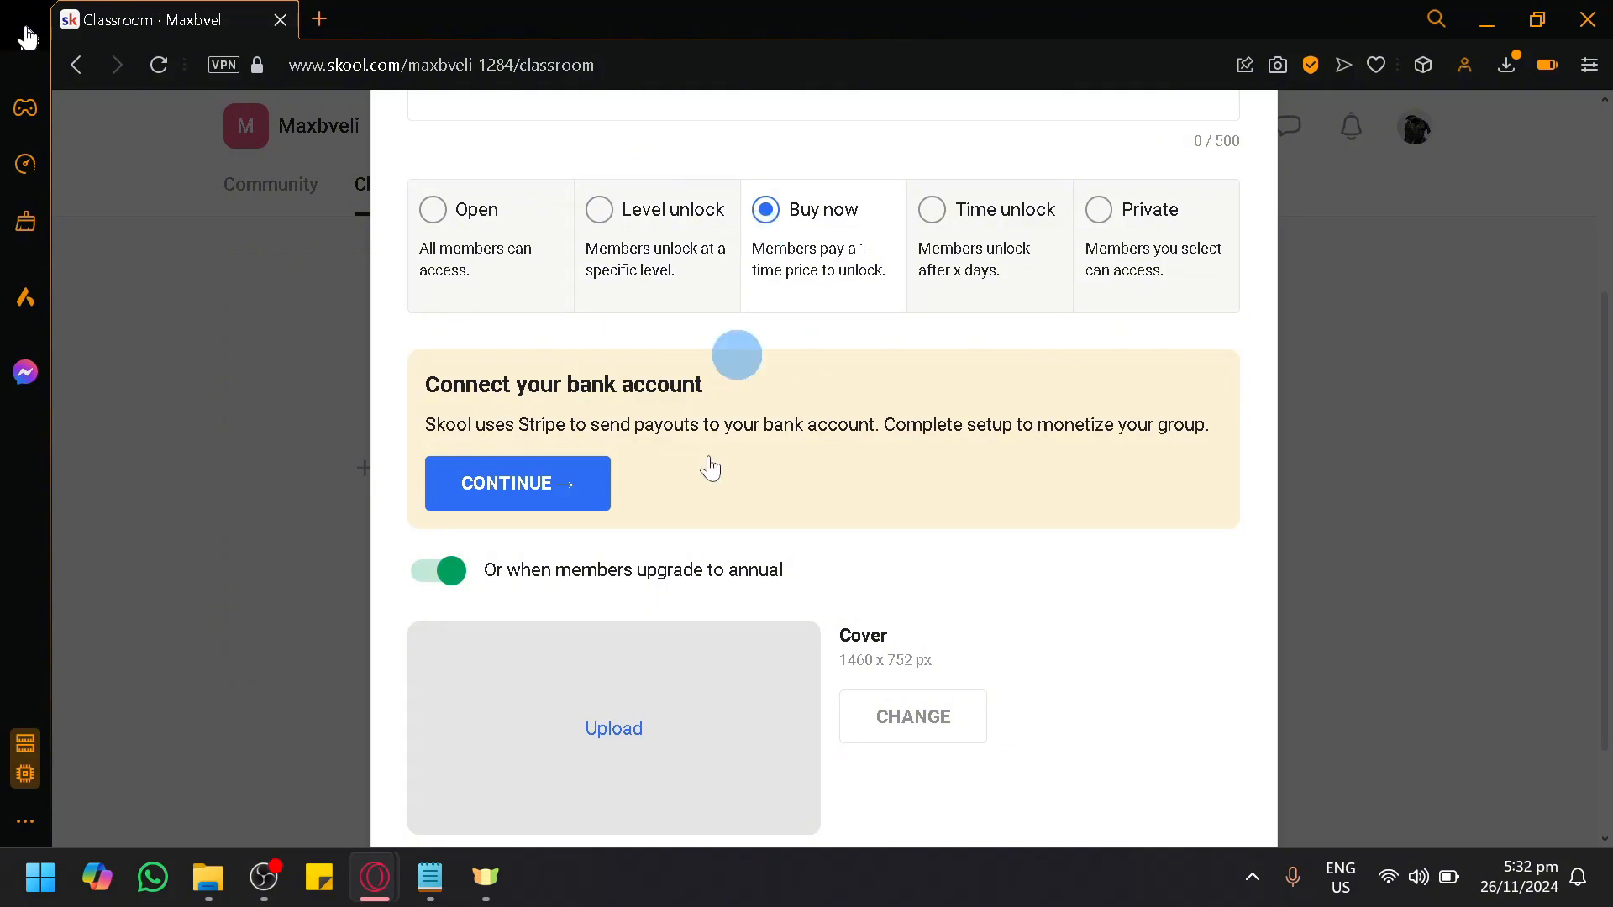
{"action": "scroll", "coordinate": [882, 522], "scroll_direction": "up", "scroll_amount": 3}
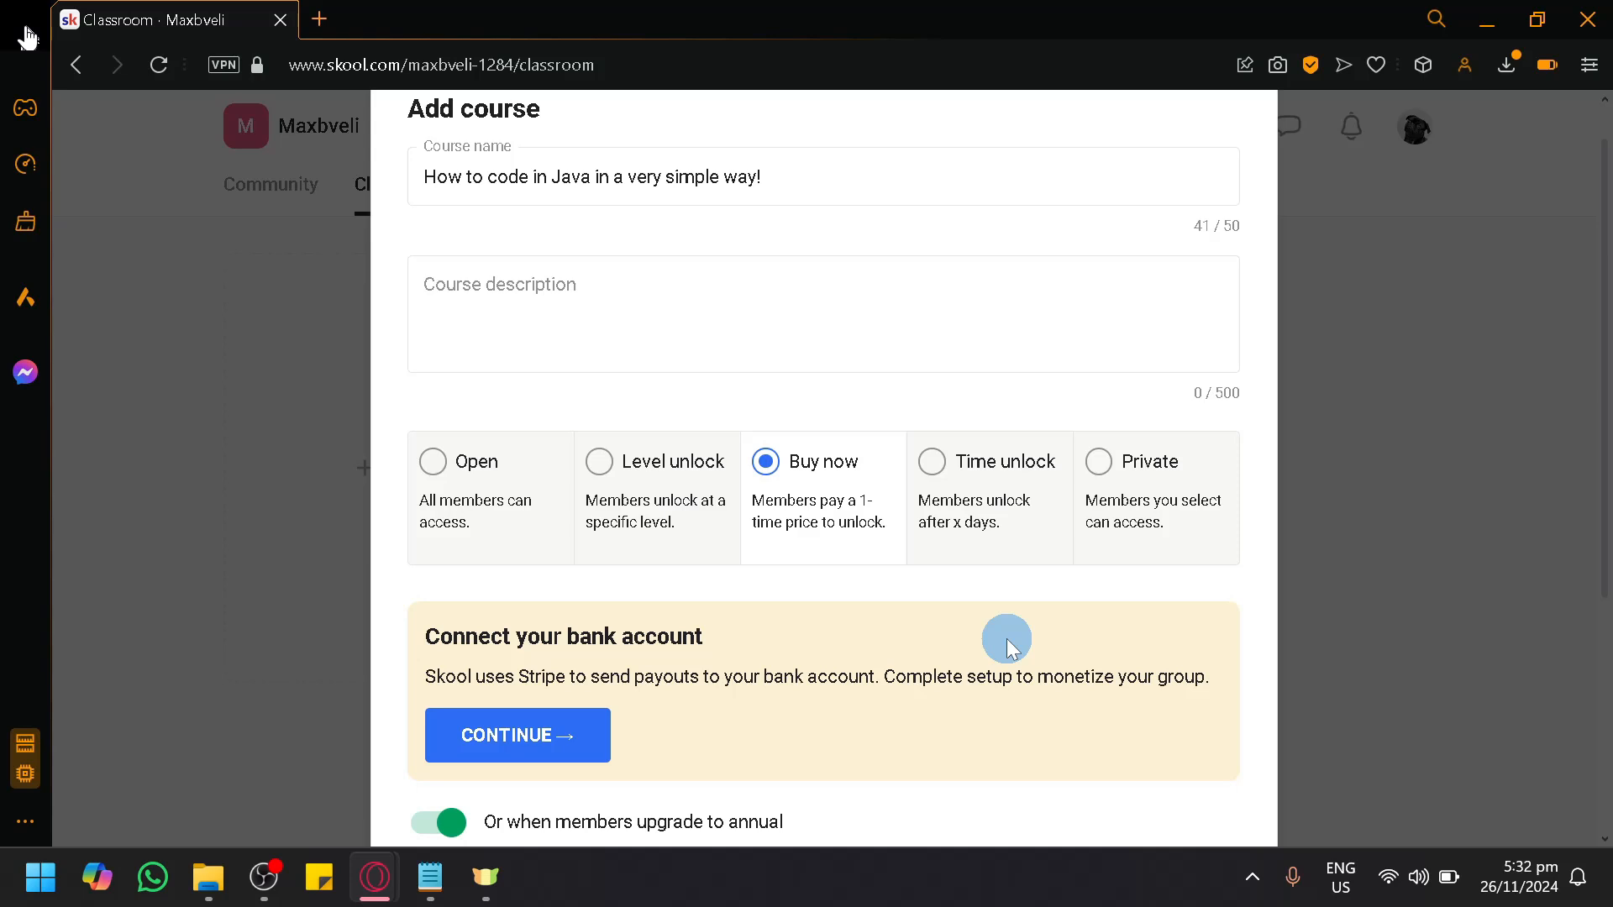
{"action": "scroll", "coordinate": [921, 640], "scroll_direction": "down", "scroll_amount": 3}
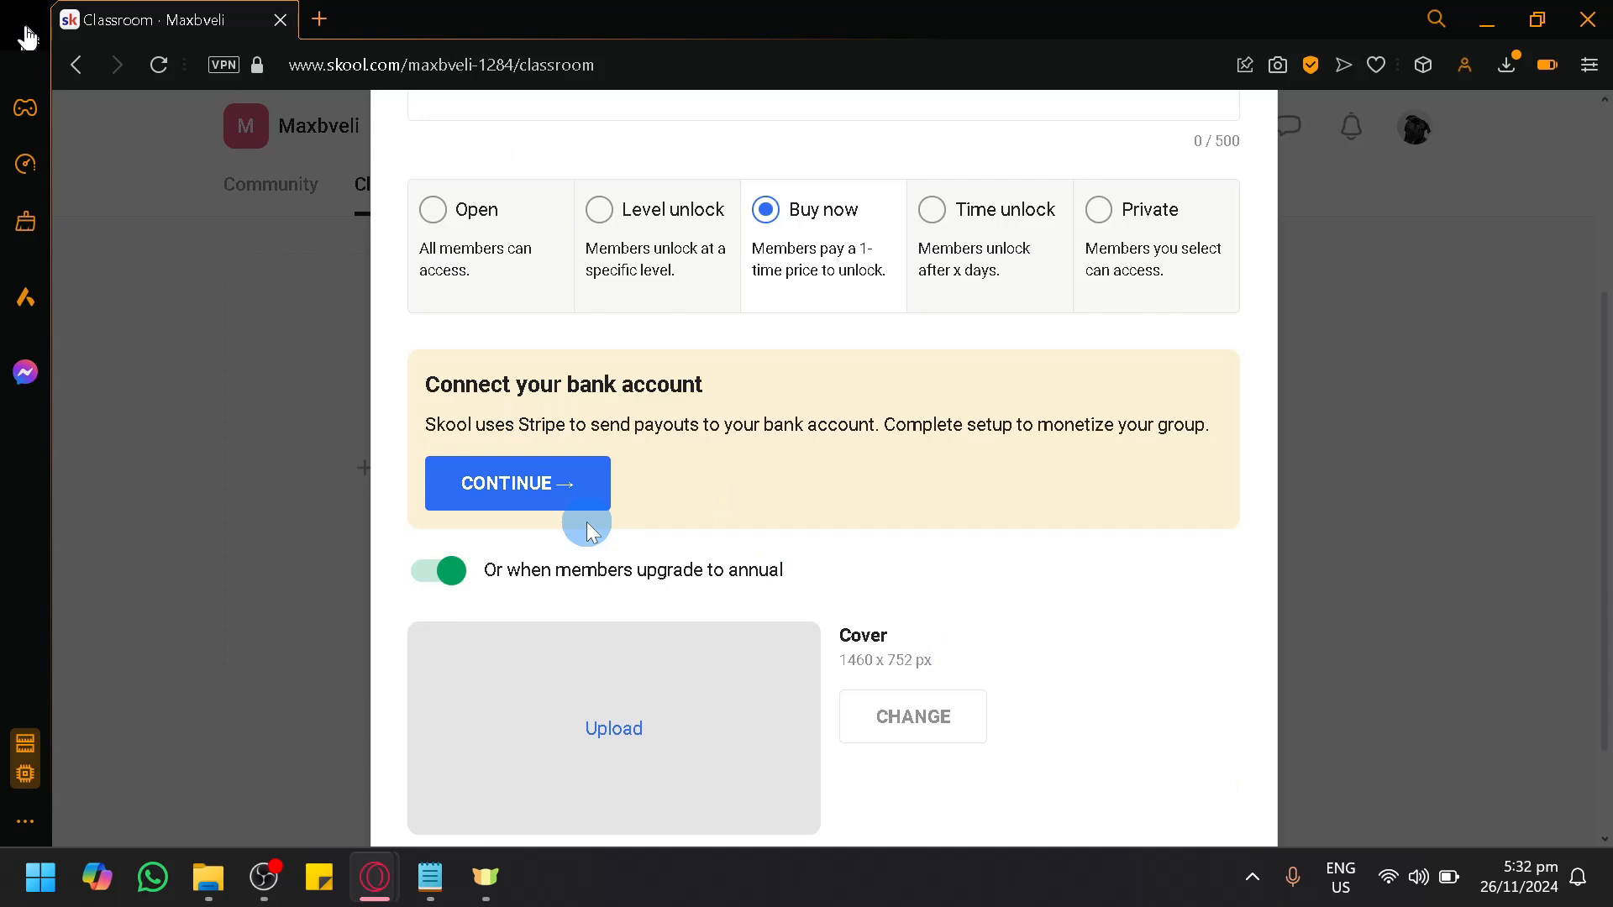
Step: Set the course access to Time unlock starting at day 4, and turn off access through the annual upgrade
{"action": "left_click", "coordinate": [980, 248]}
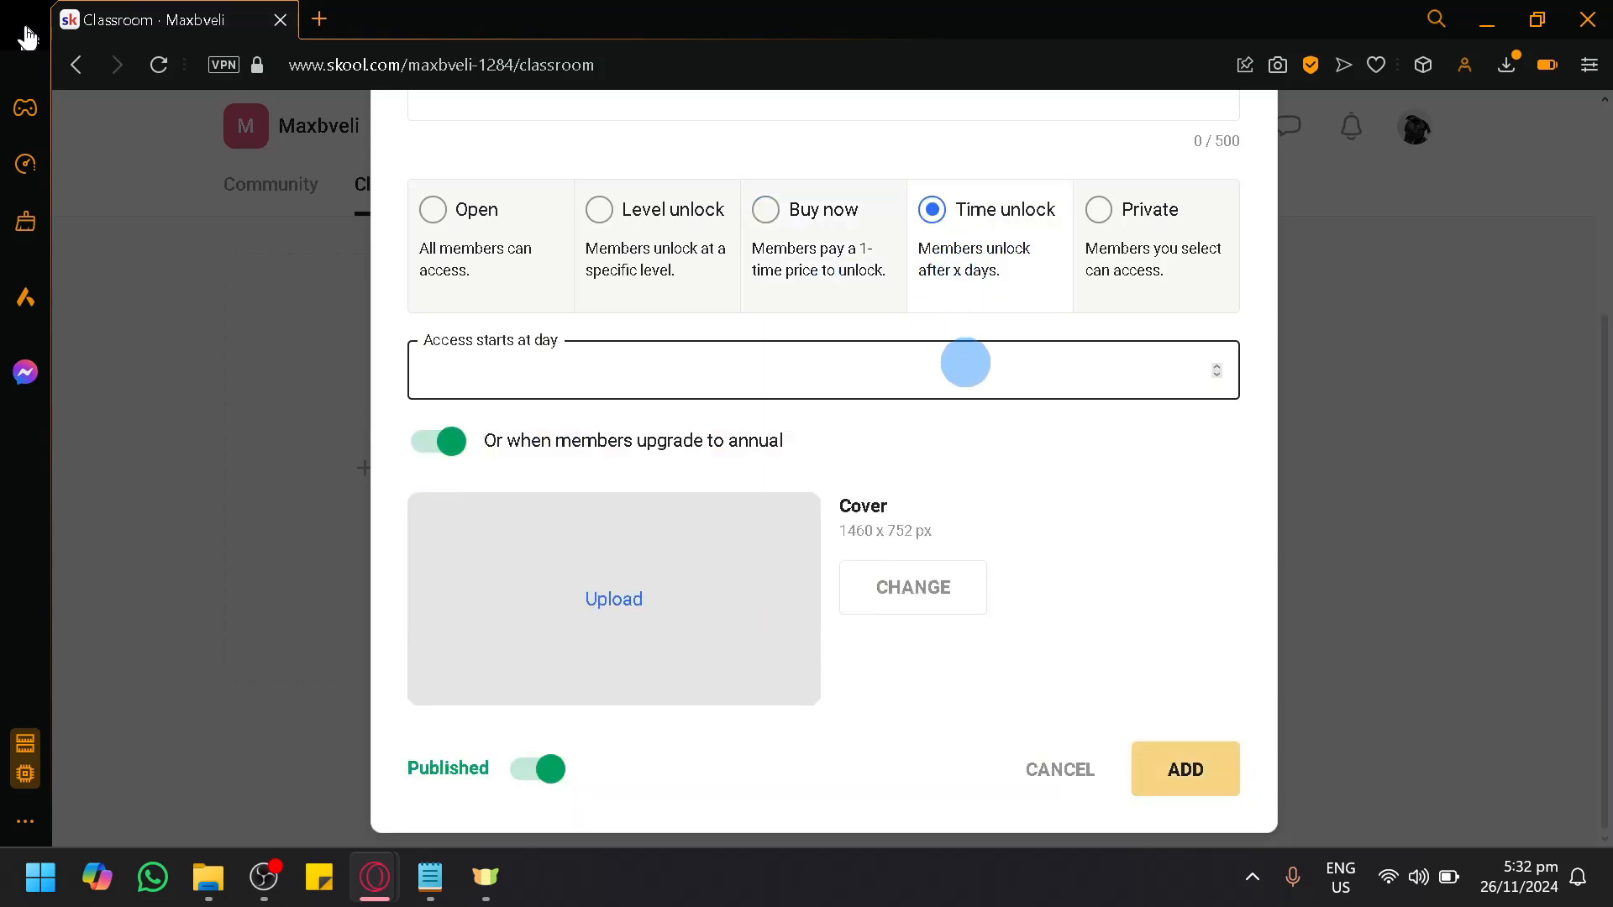
{"action": "left_click", "coordinate": [1215, 366]}
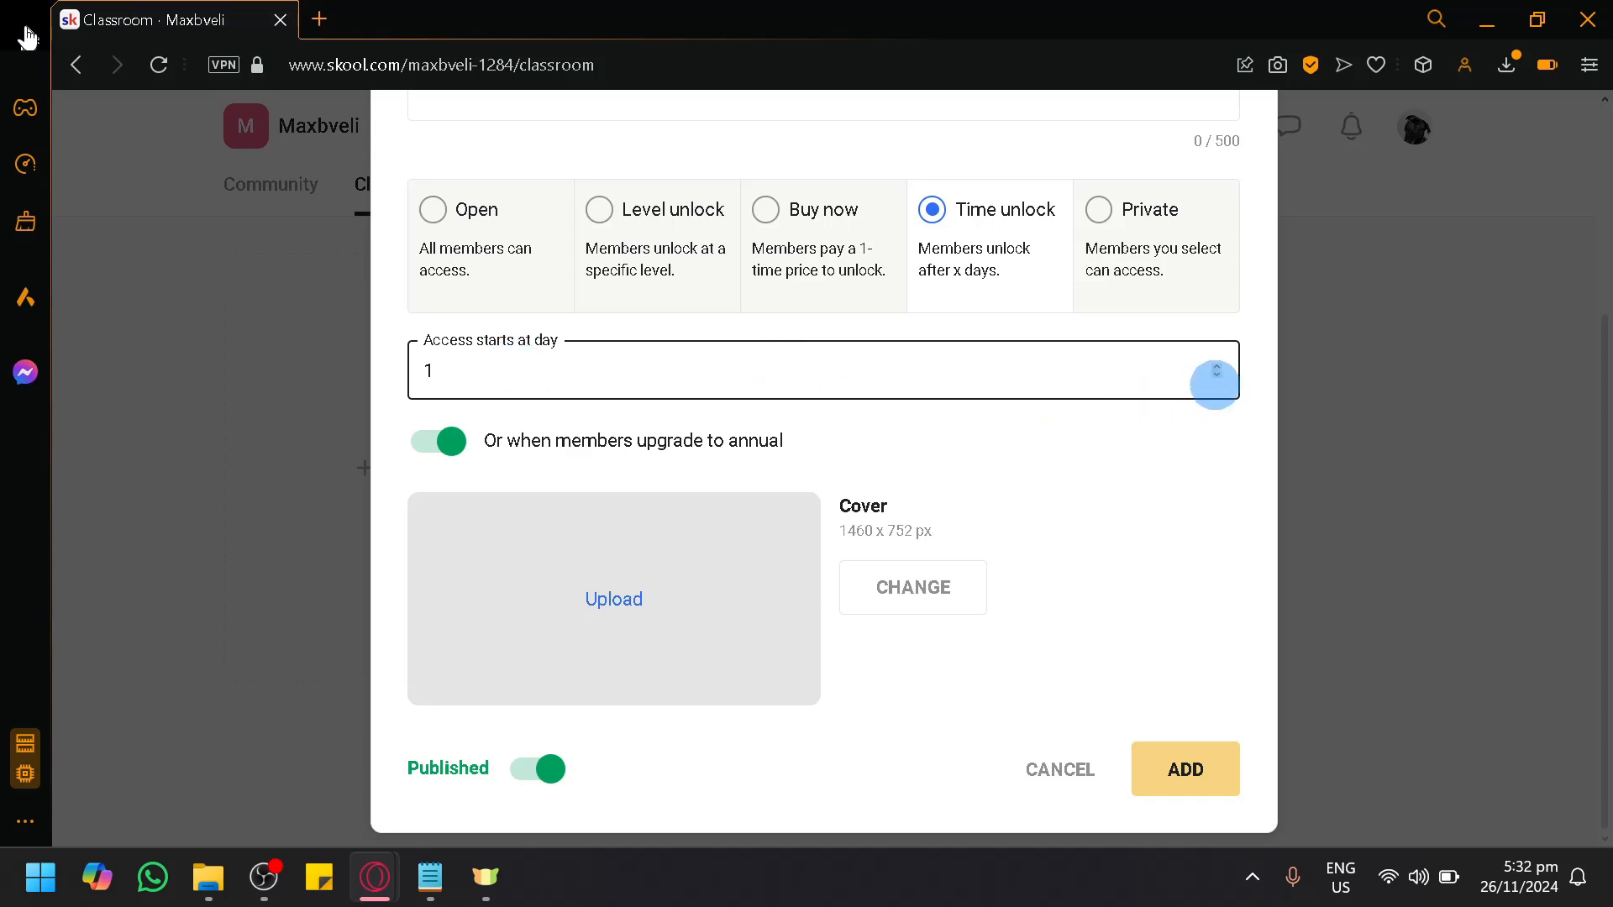
{"action": "left_click", "coordinate": [1216, 366]}
{"action": "double_click", "coordinate": [1217, 367]}
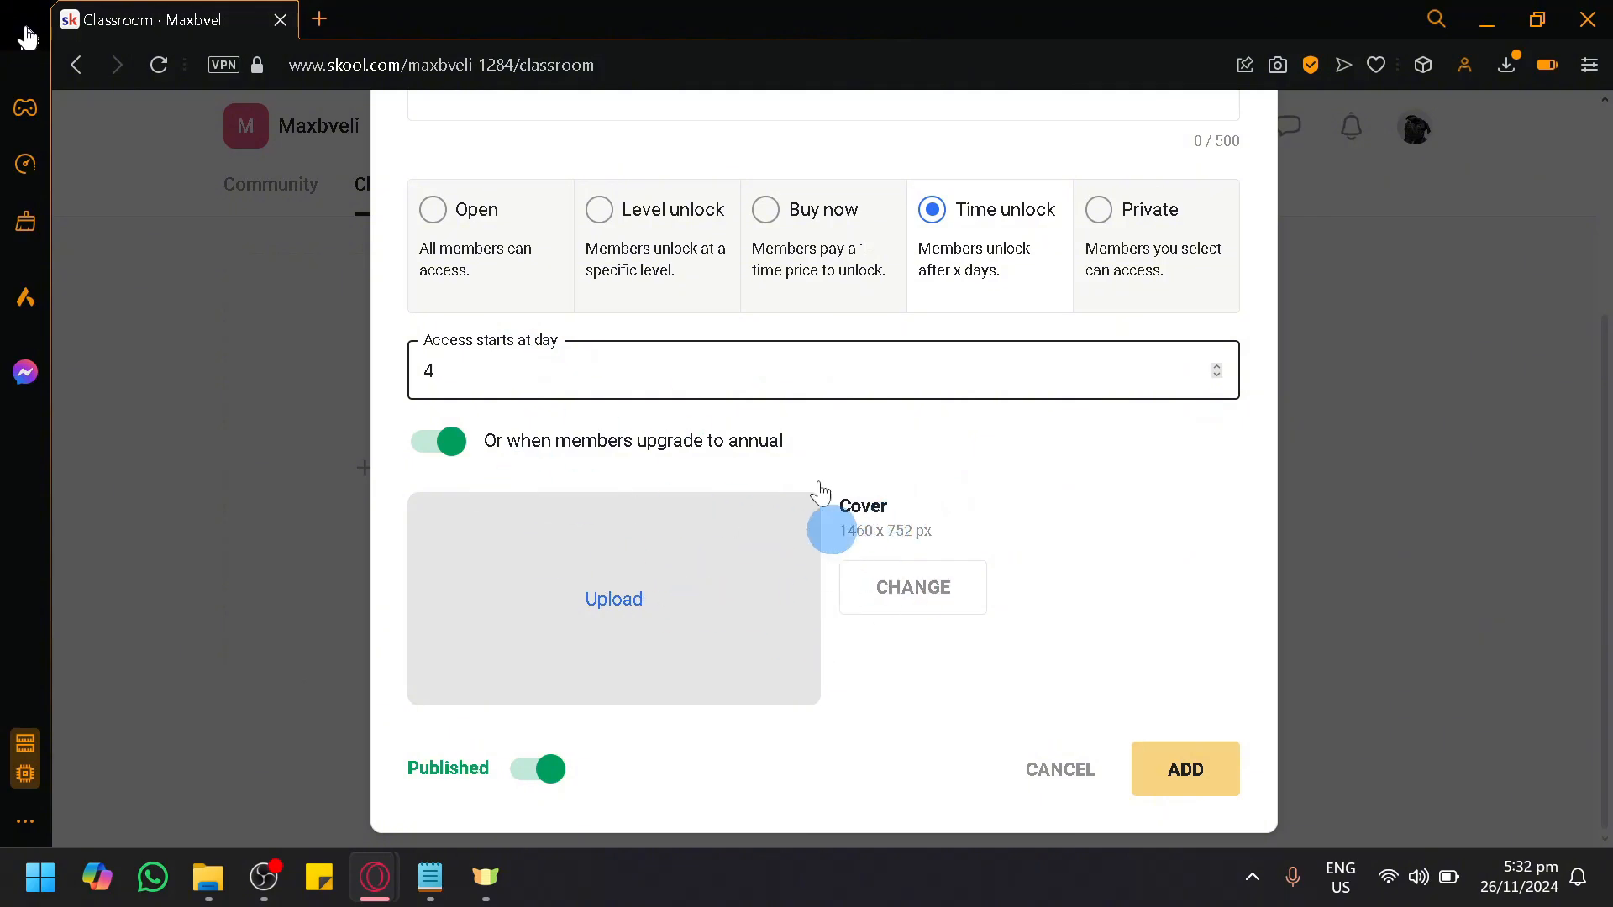
{"action": "left_click", "coordinate": [453, 459]}
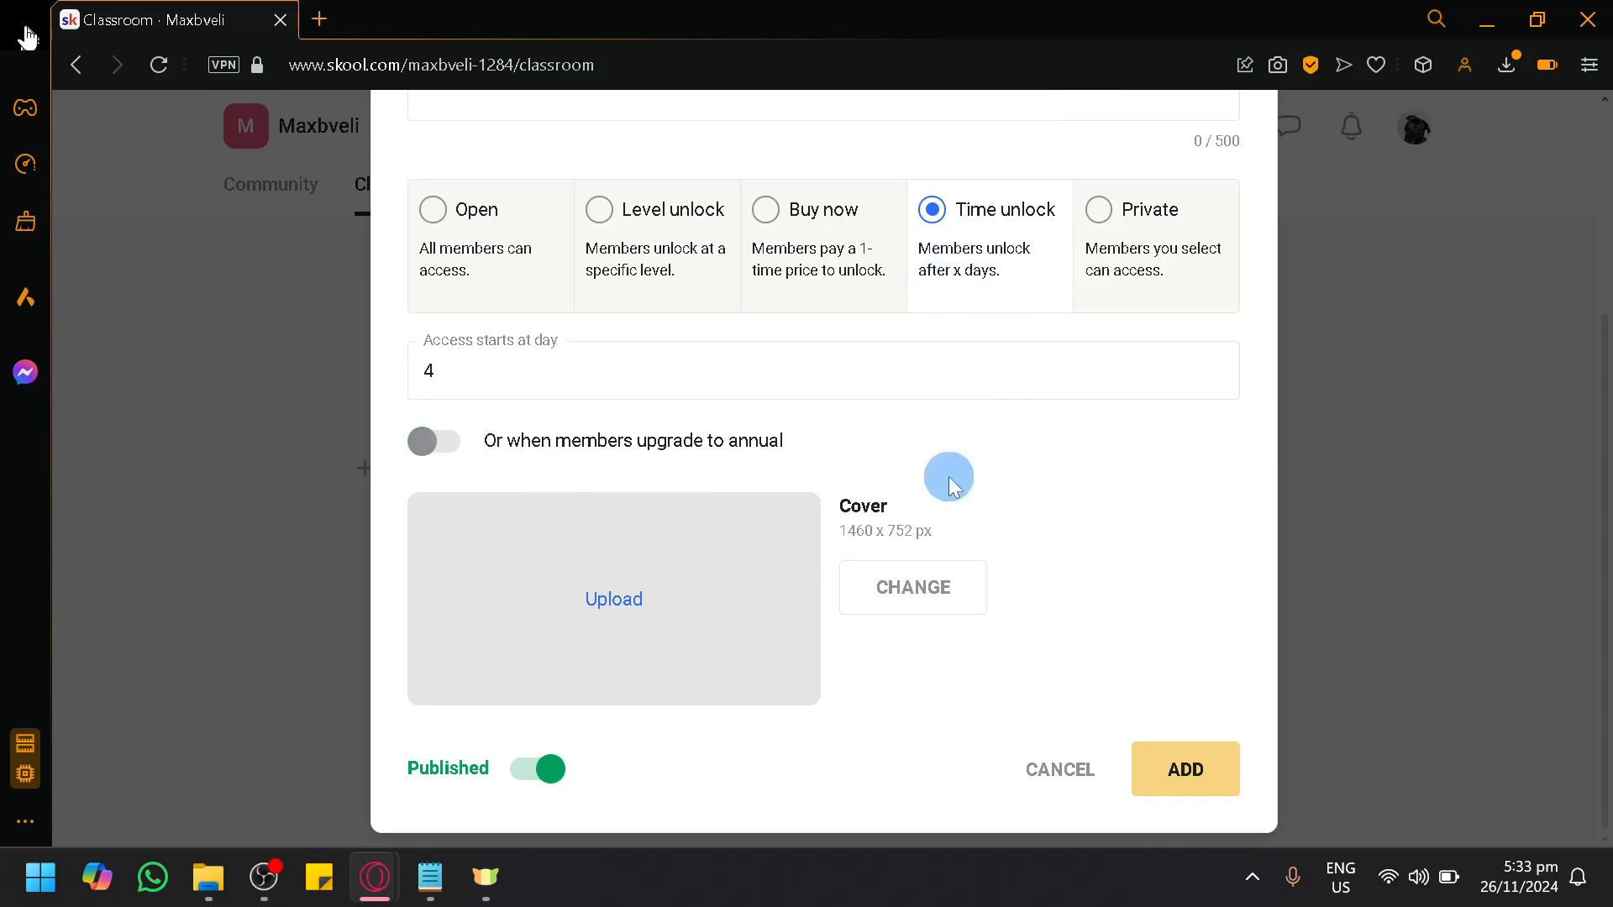
Step: Switch the course access to Private, and discard the new course without saving
{"action": "left_click", "coordinate": [1126, 277]}
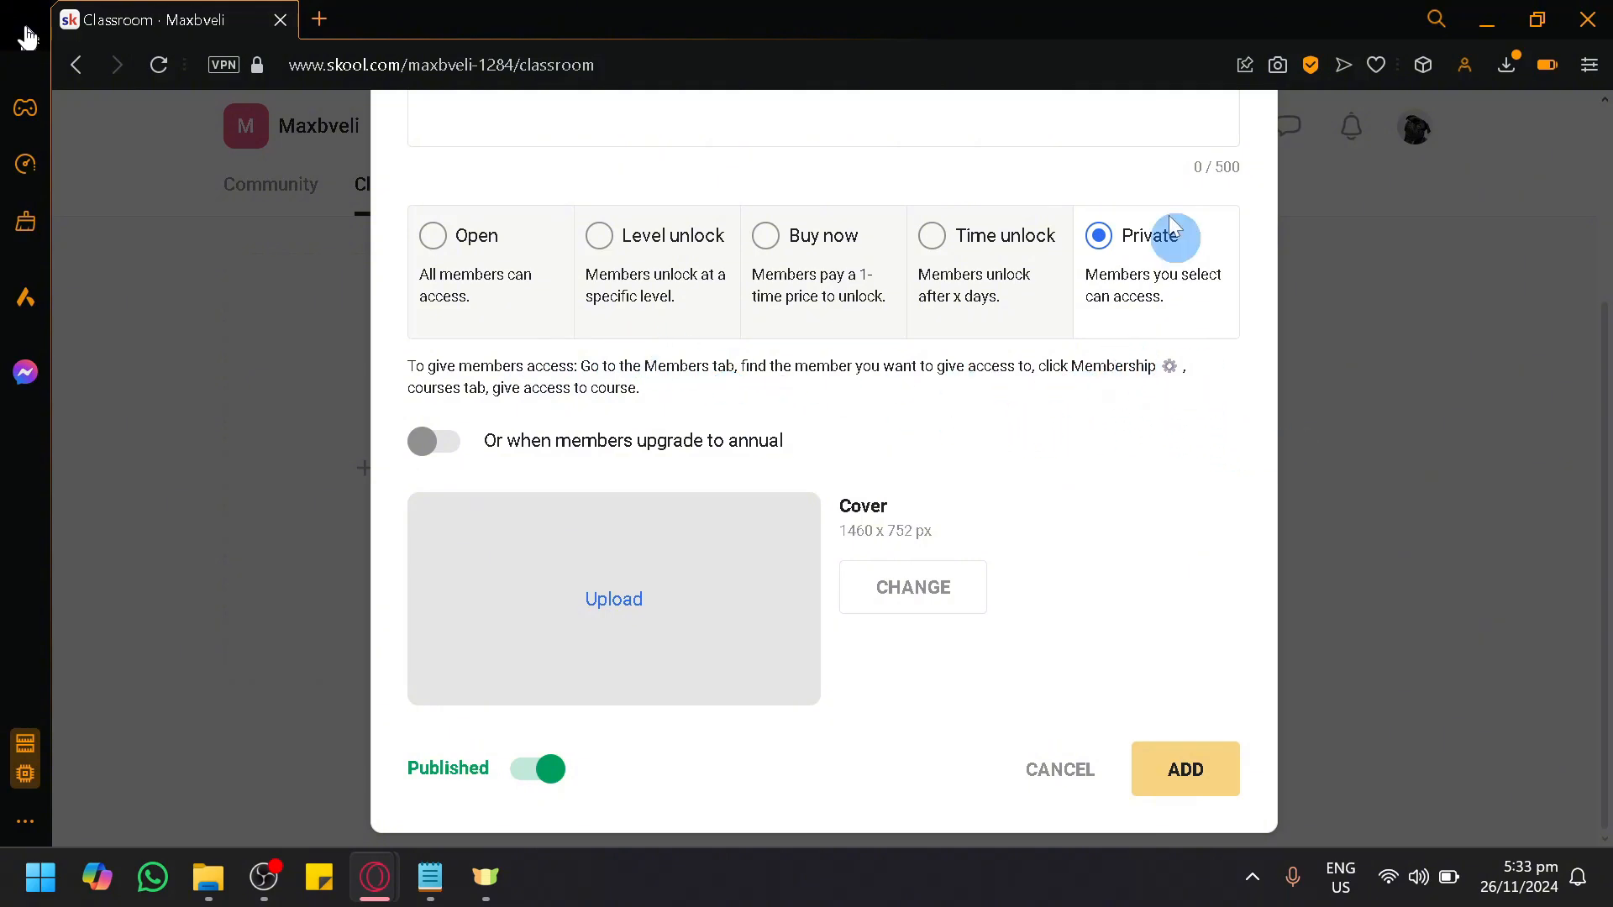
{"action": "left_click", "coordinate": [1061, 770]}
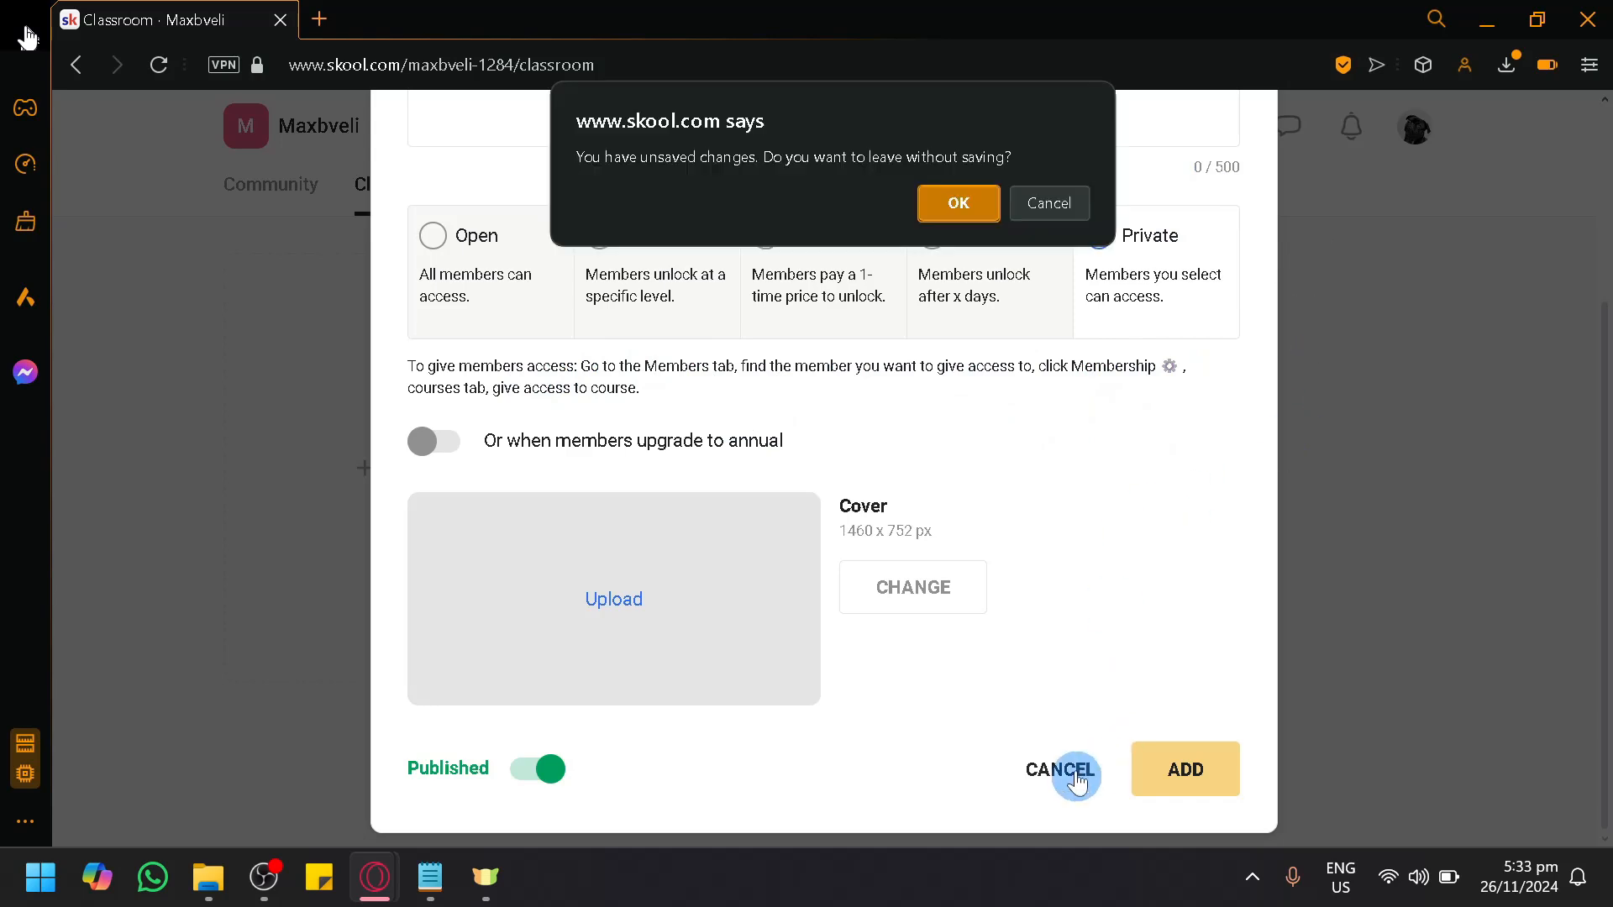
{"action": "left_click", "coordinate": [947, 203]}
Step: Look at the group's members list and return to the classroom
{"action": "left_click", "coordinate": [632, 187]}
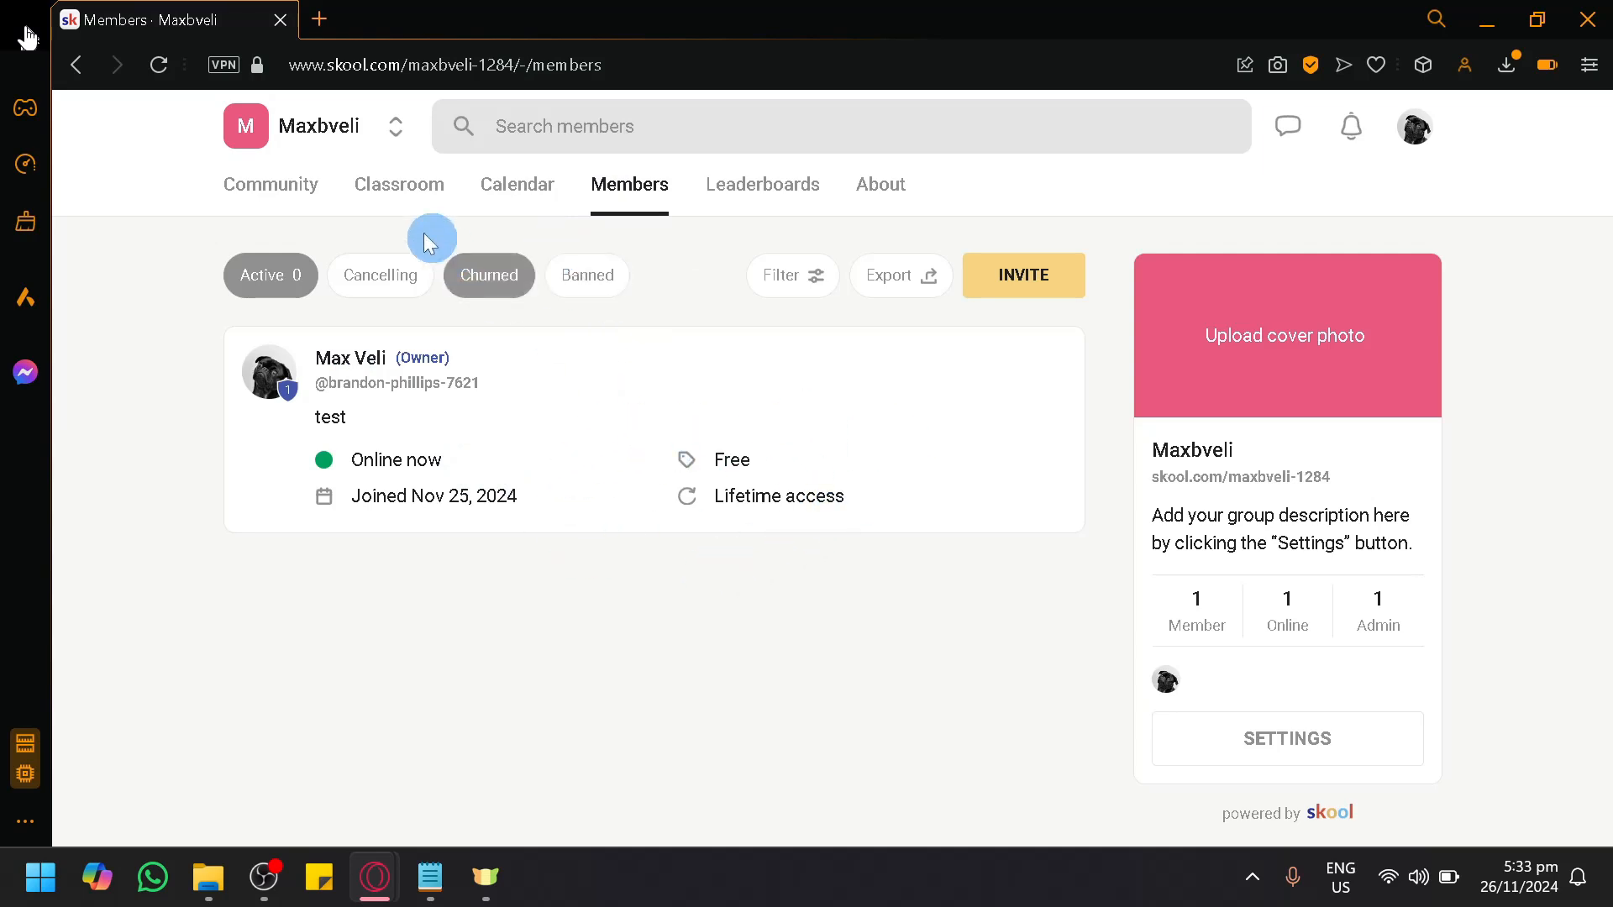
{"action": "left_click", "coordinate": [369, 200]}
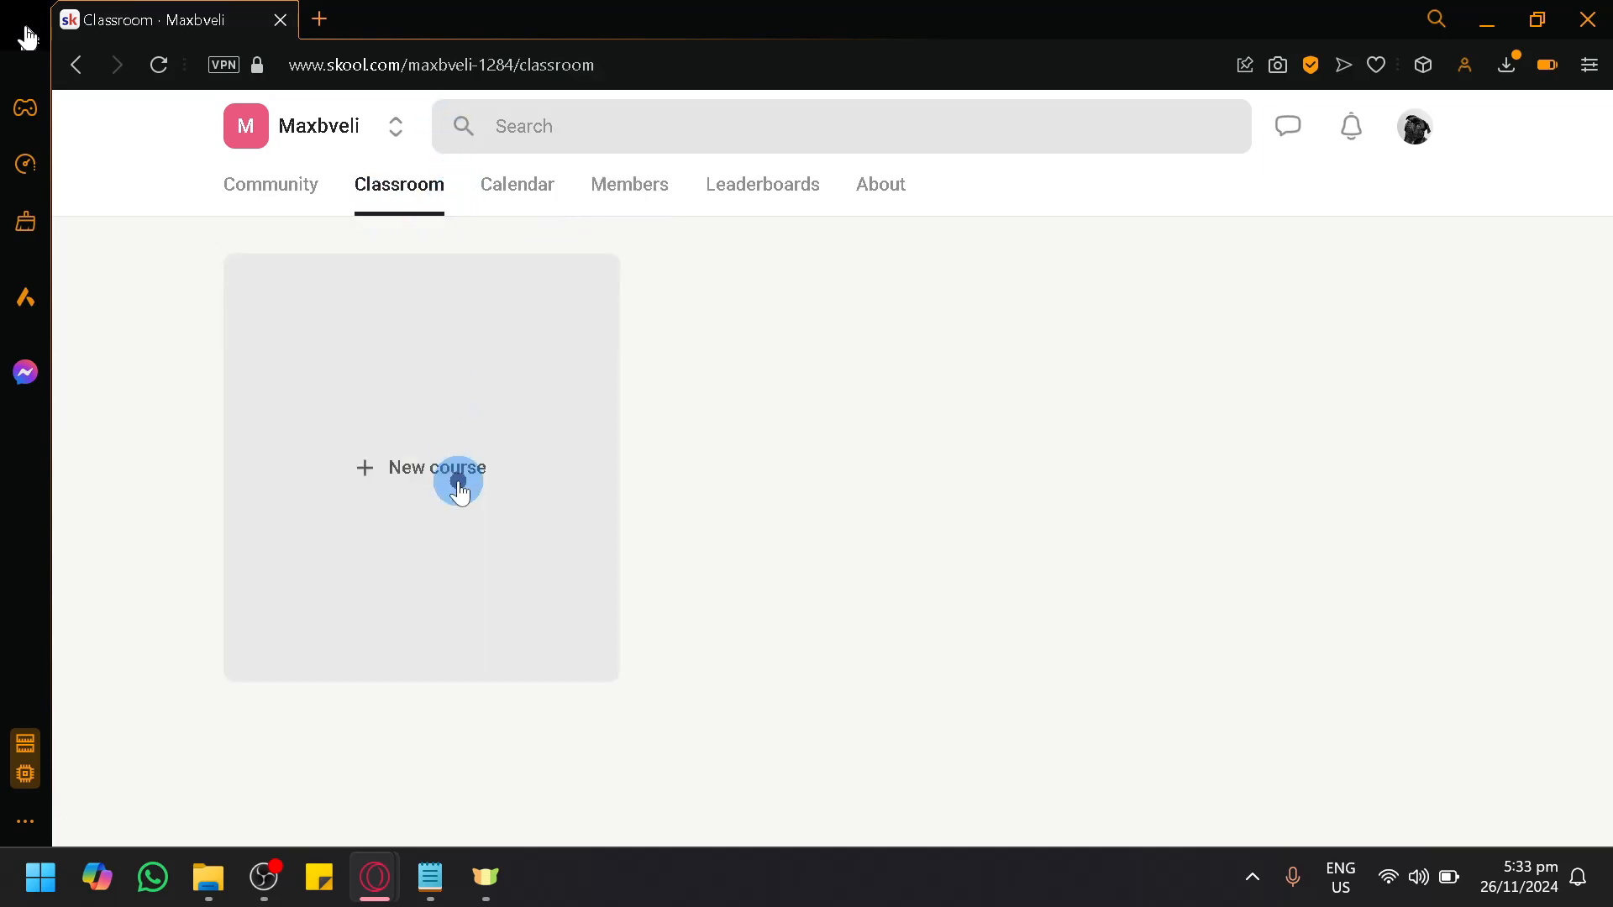
Step: Start a new course named "Java" with the description "Java"
{"action": "left_click", "coordinate": [457, 475]}
{"action": "left_click", "coordinate": [694, 223]}
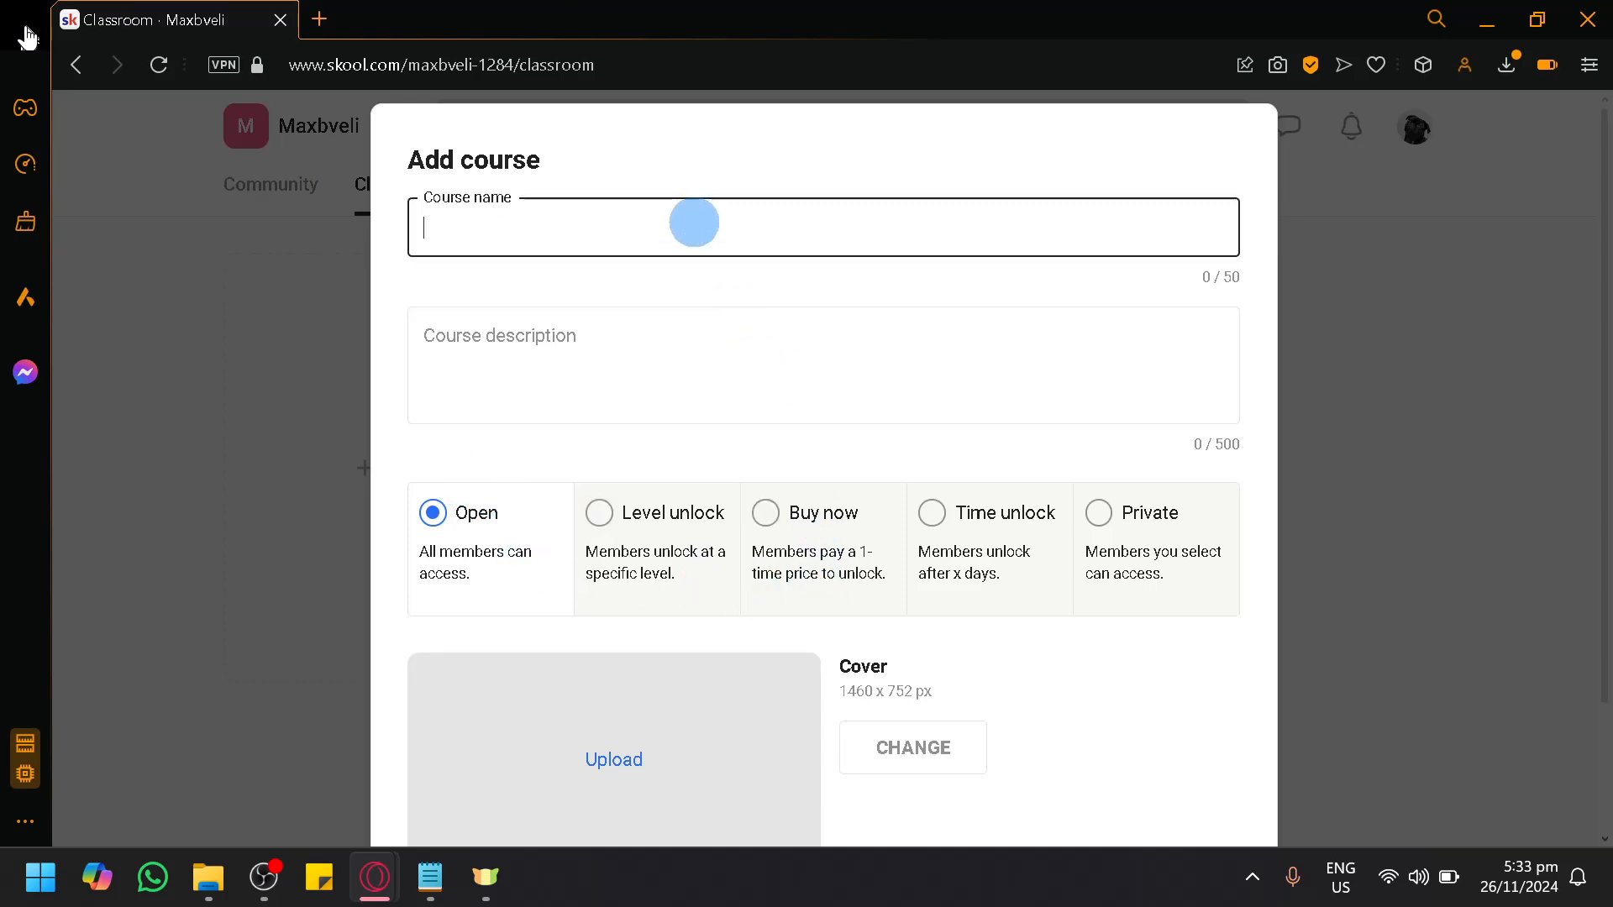
{"action": "type", "text": "Java"}
{"action": "left_click", "coordinate": [587, 426]}
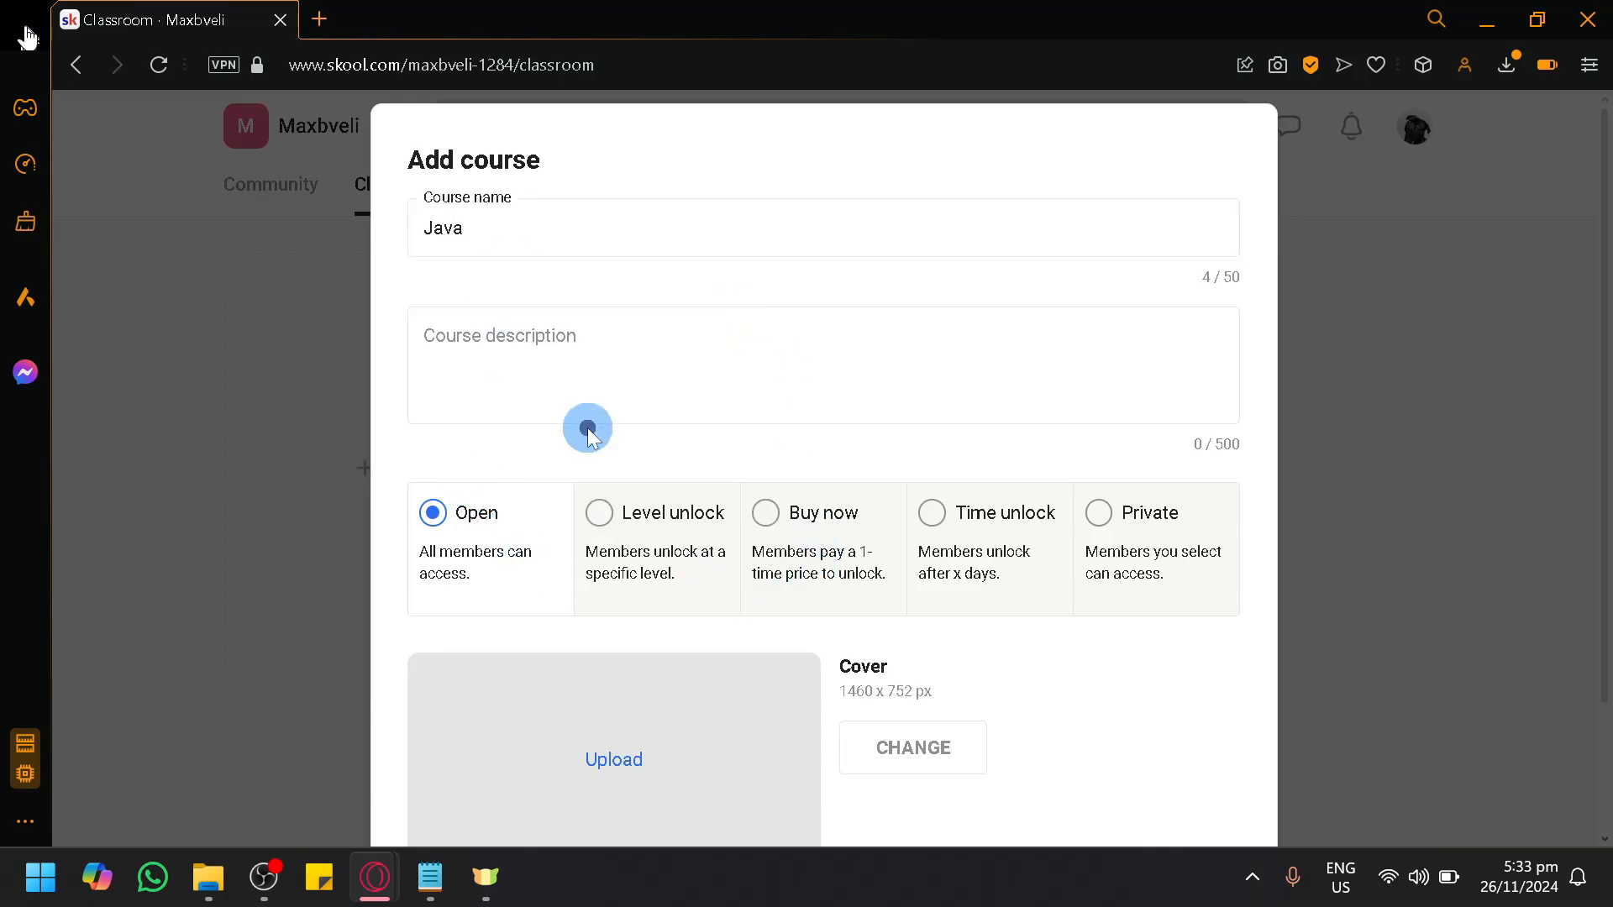
{"action": "left_click", "coordinate": [708, 353]}
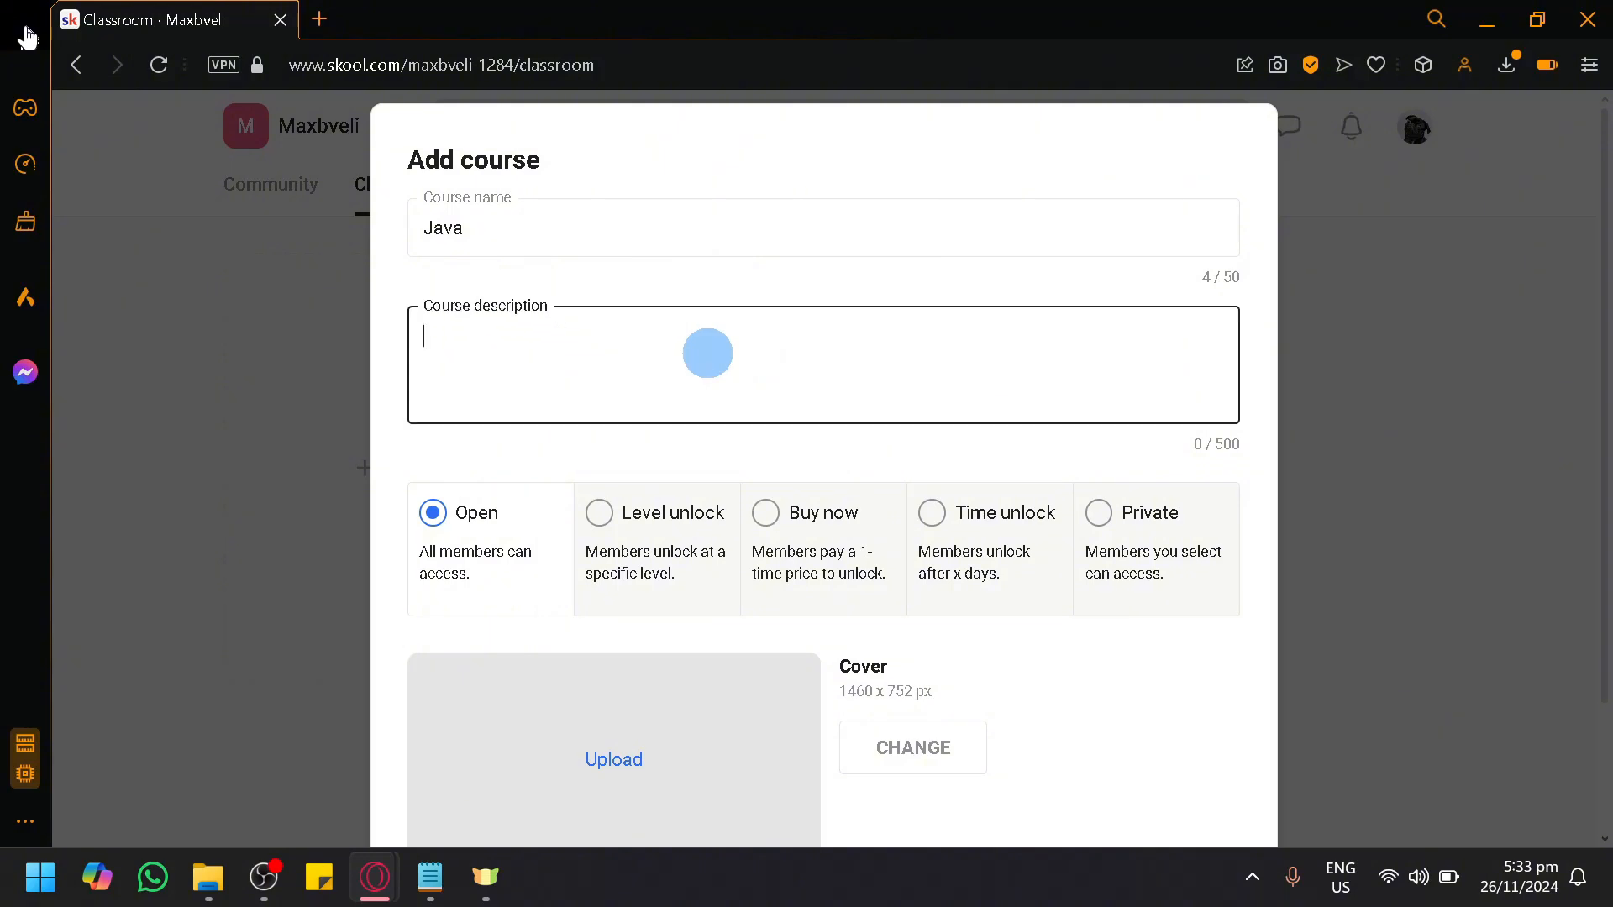
Step: Upload the downloaded pug photo as the course cover and save it with the default crop
{"action": "scroll", "coordinate": [702, 659], "scroll_direction": "down", "scroll_amount": 2}
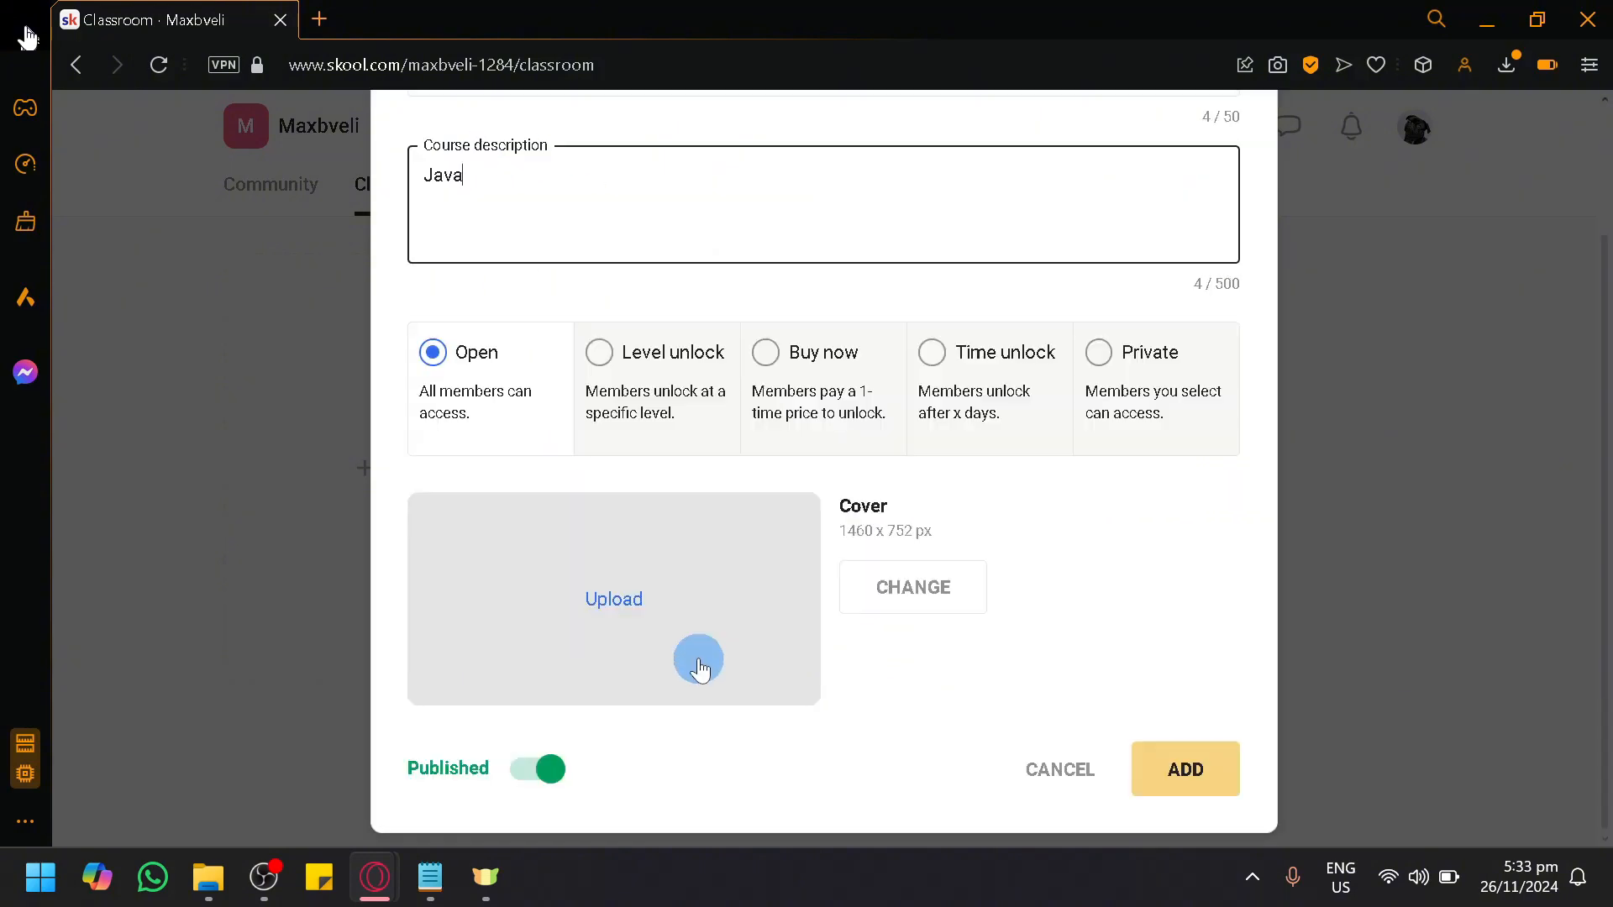
{"action": "left_click", "coordinate": [738, 646]}
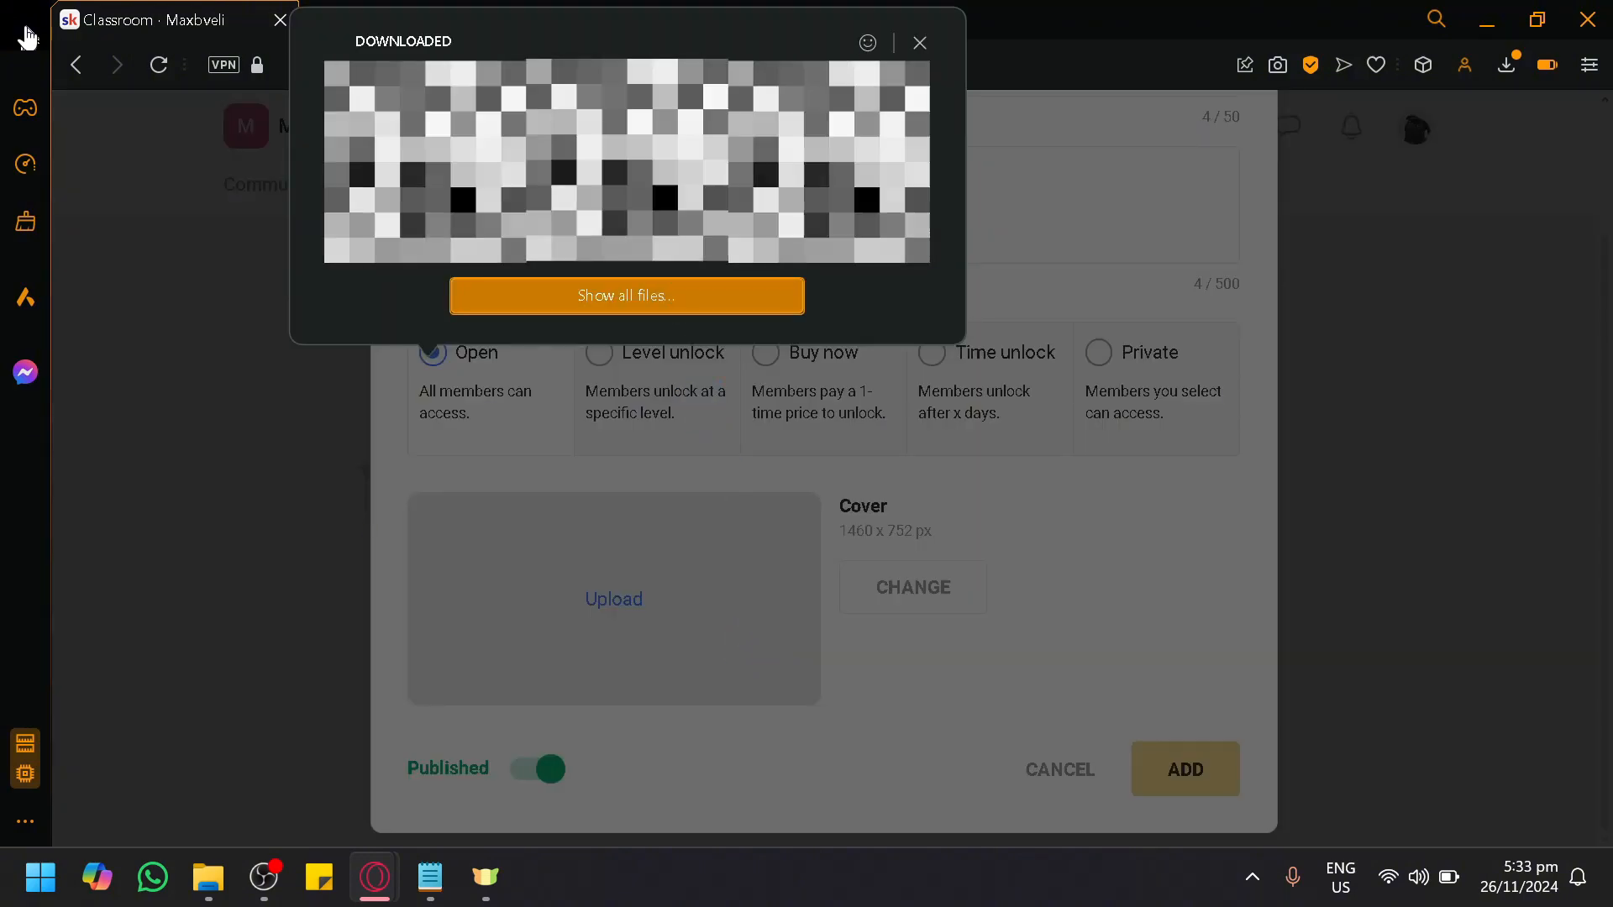
{"action": "left_click", "coordinate": [482, 188]}
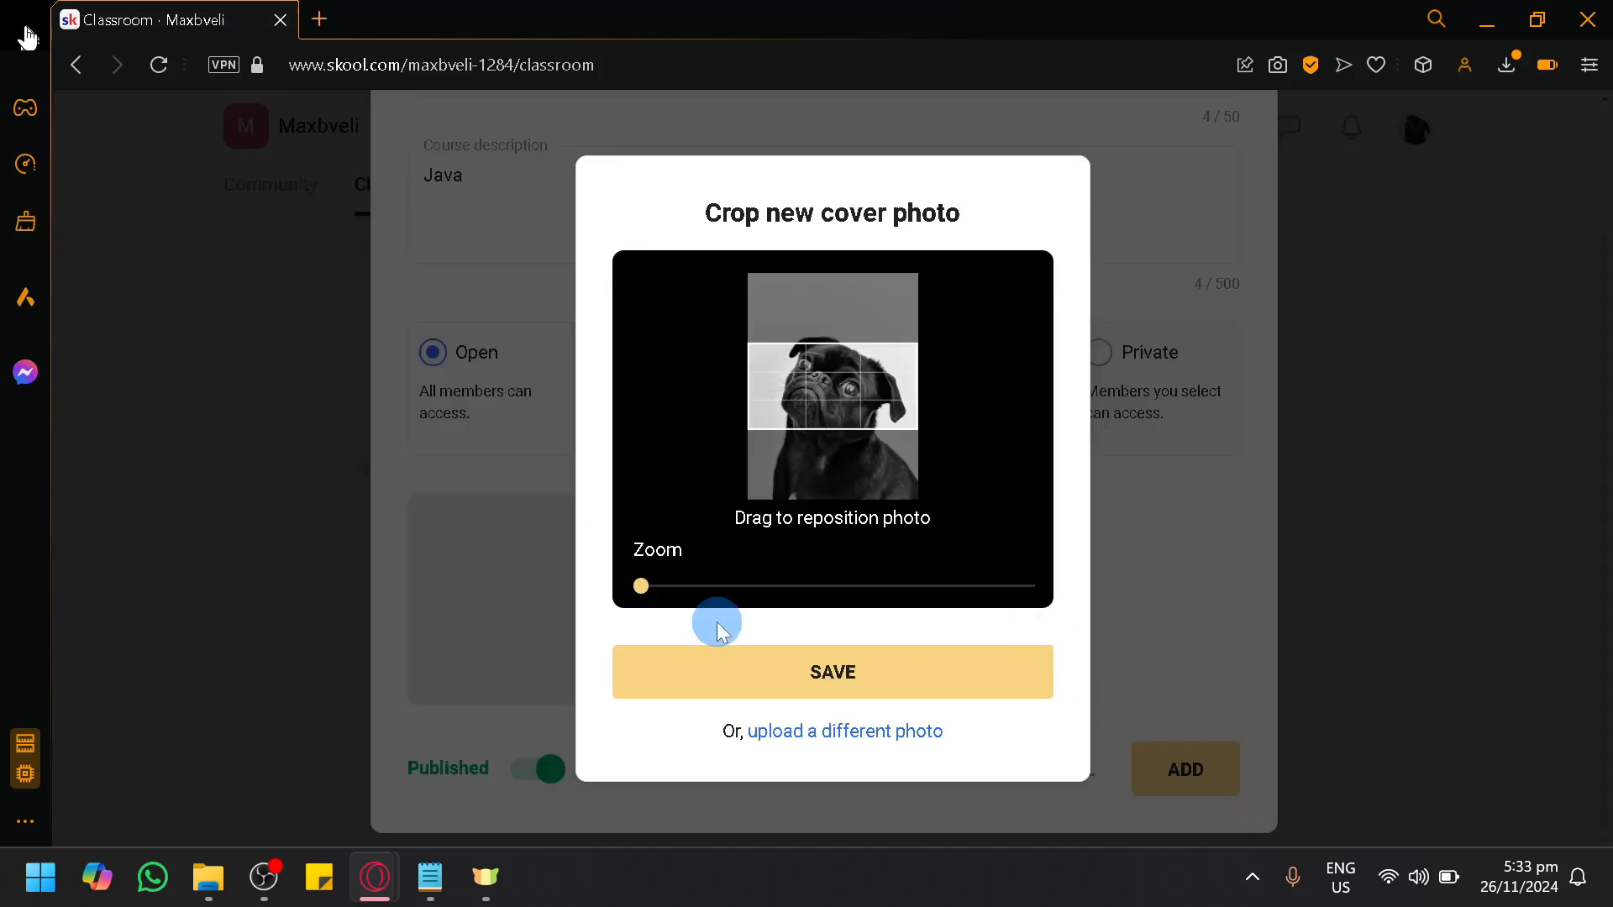
{"action": "left_click", "coordinate": [787, 673]}
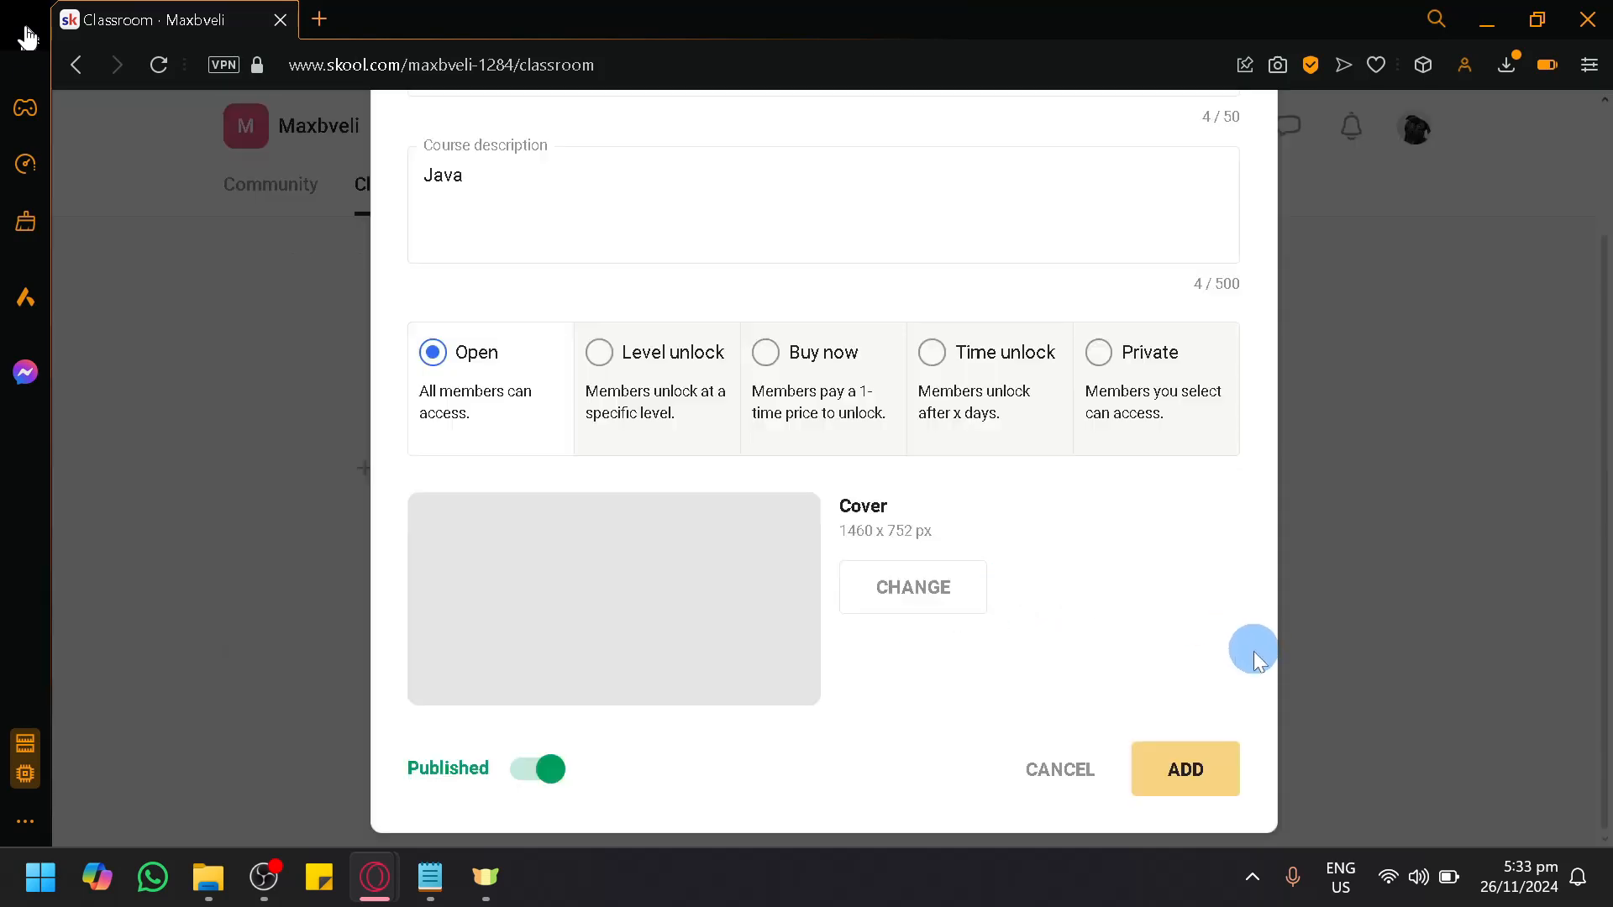
Step: Create the published Java course with open access and open its first page for editing
{"action": "left_click", "coordinate": [1188, 770]}
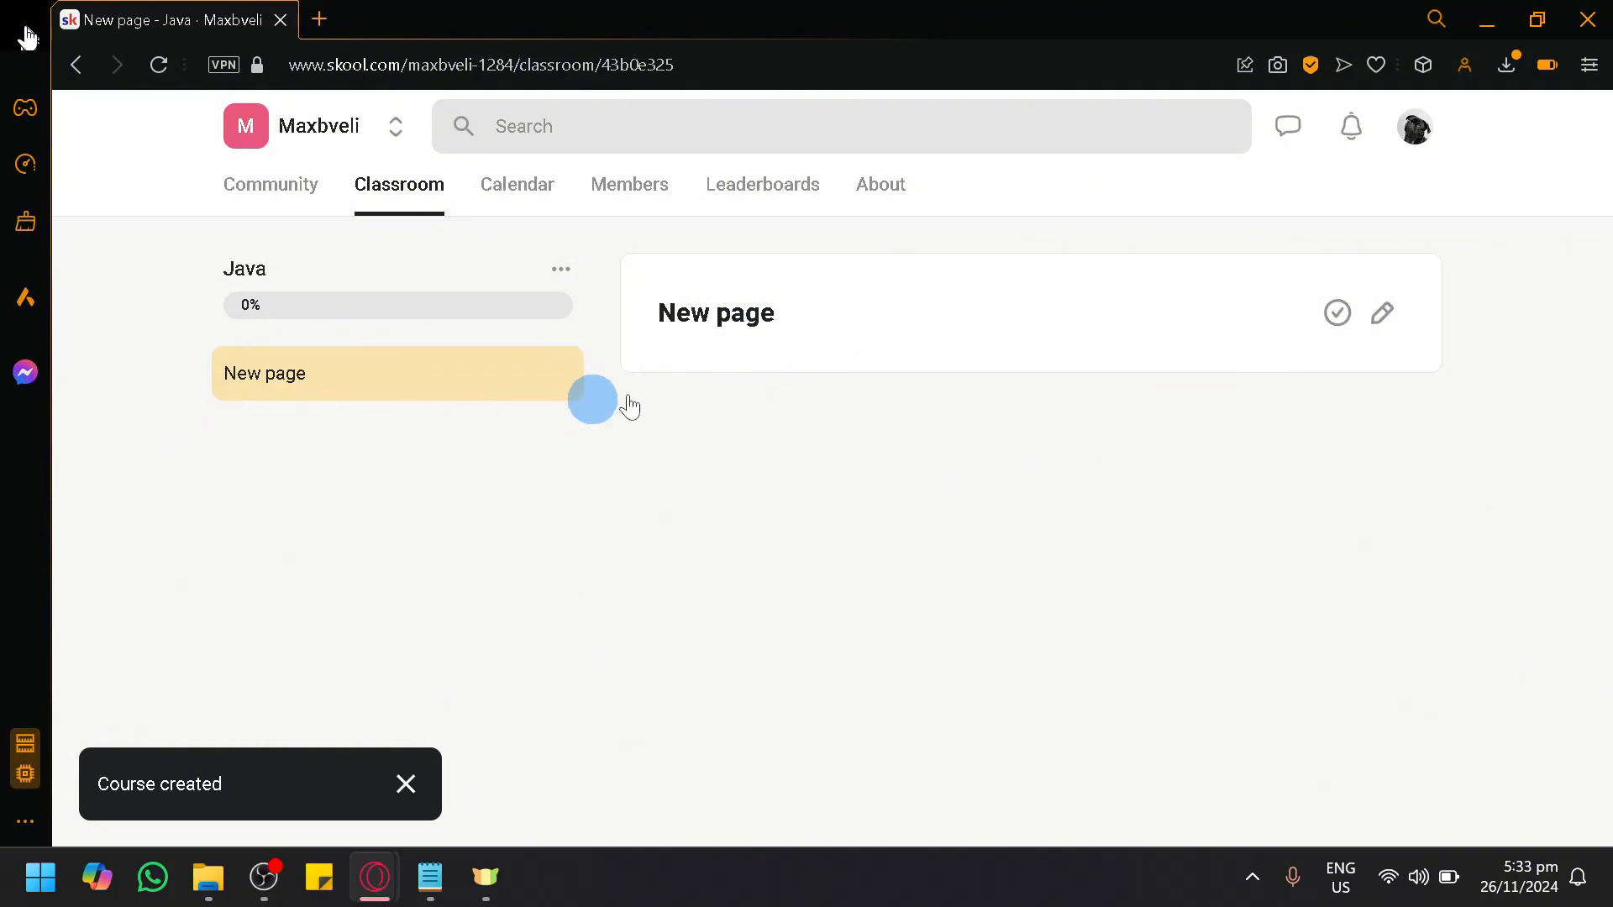
{"action": "left_click", "coordinate": [1382, 316]}
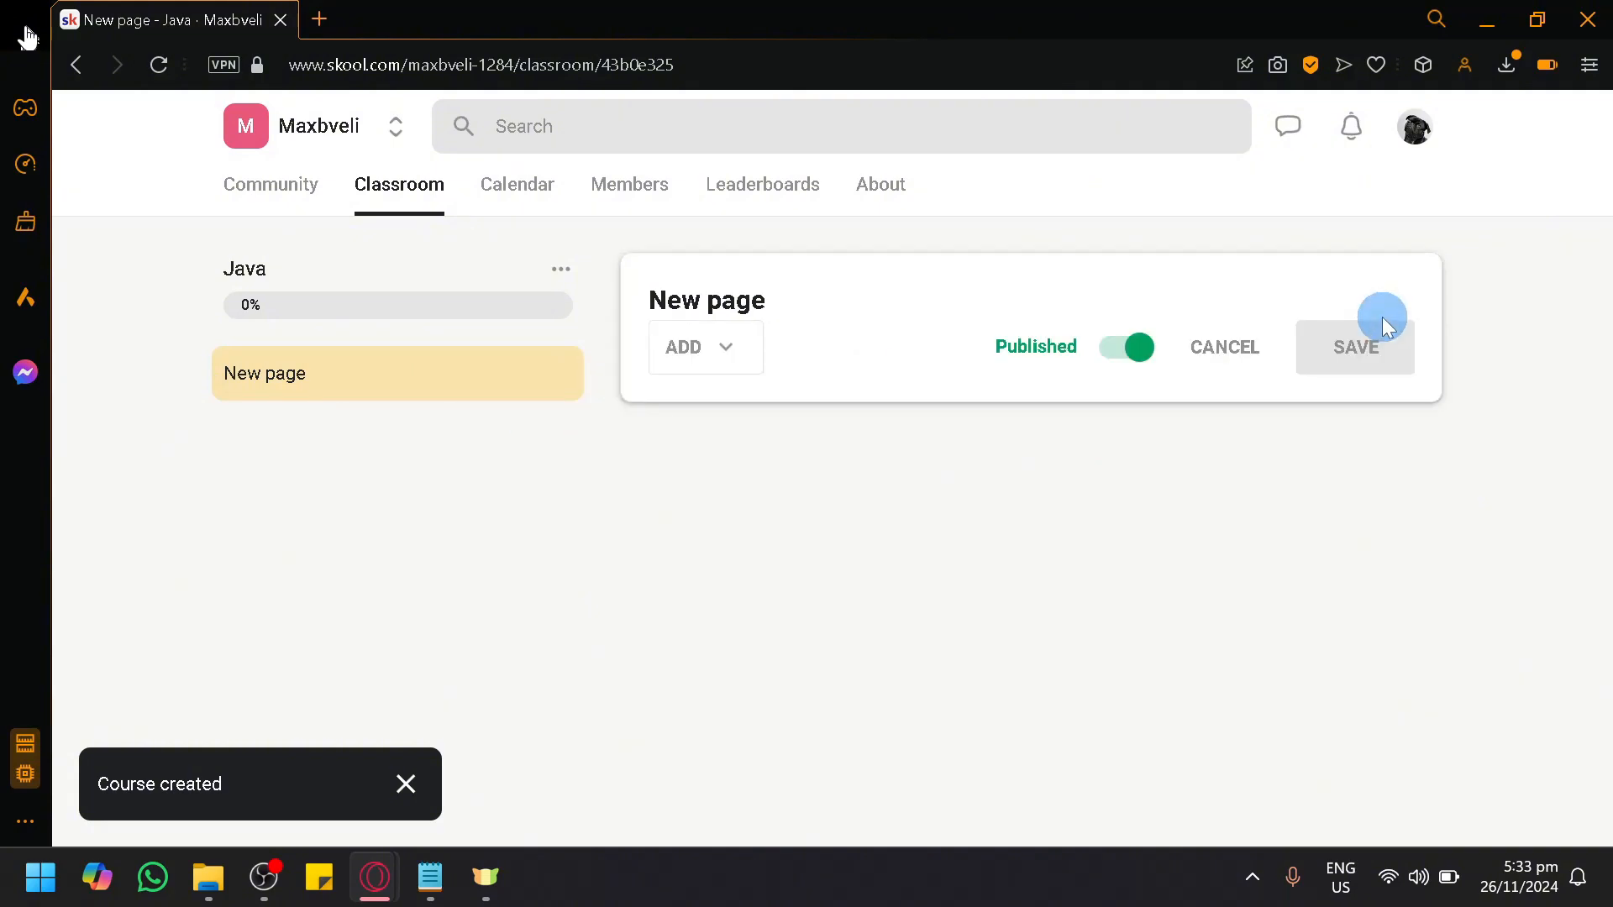
{"action": "left_click", "coordinate": [702, 365]}
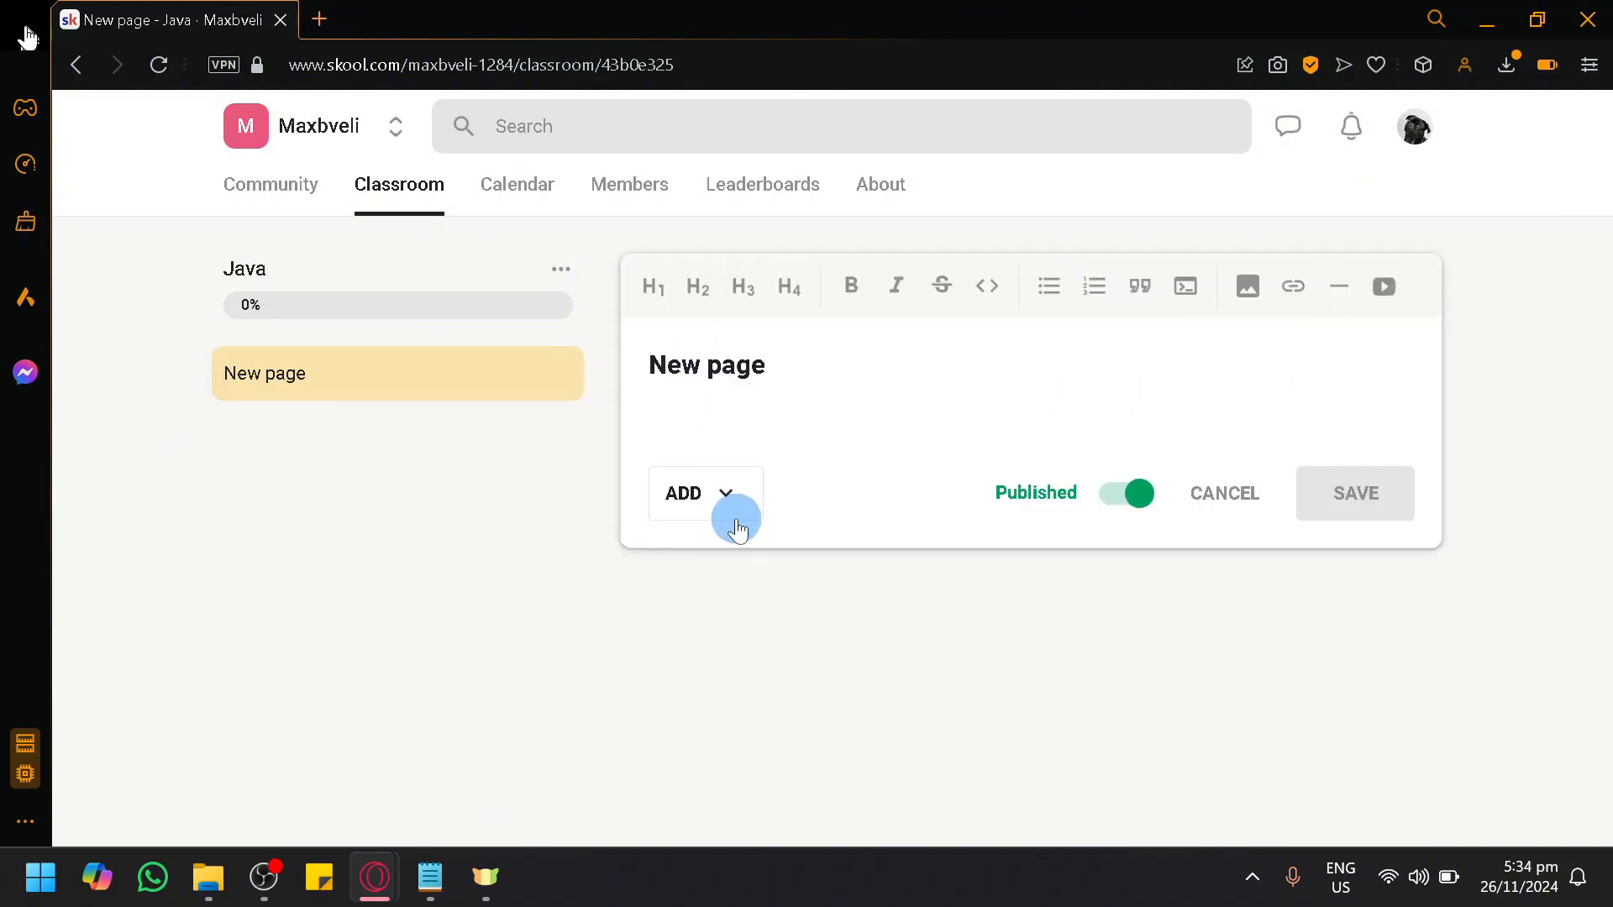
{"action": "triple_click", "coordinate": [741, 364]}
Step: Look through the content types that can be added to the page and the page's own management options
{"action": "left_click", "coordinate": [728, 472]}
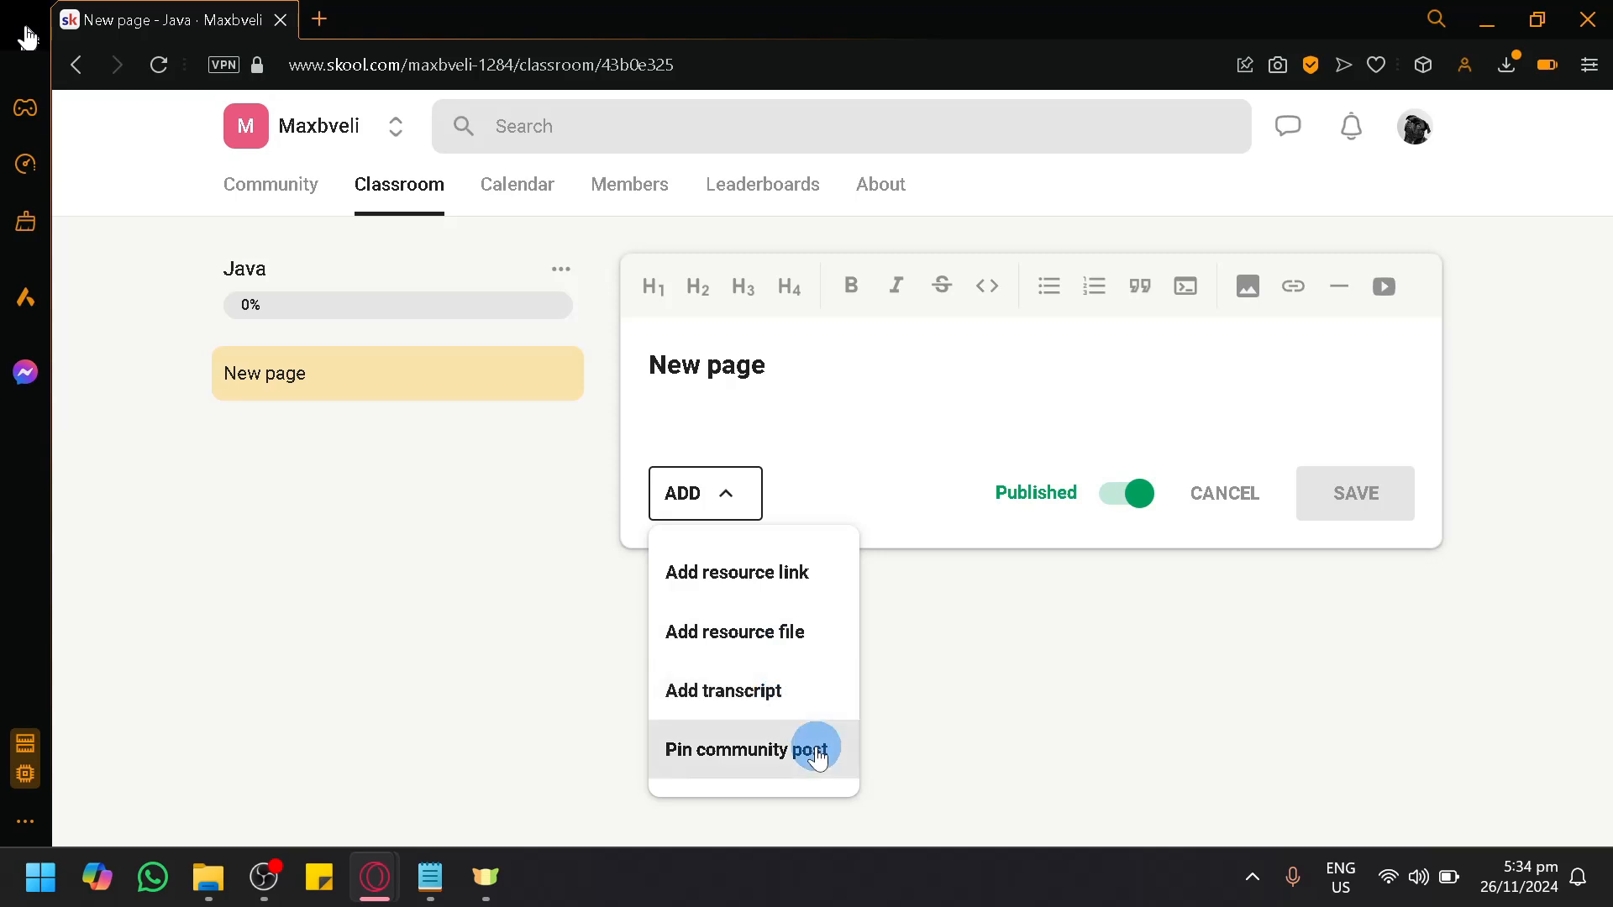
{"action": "left_click", "coordinate": [789, 603]}
{"action": "left_click", "coordinate": [720, 418]}
{"action": "left_click", "coordinate": [887, 622]}
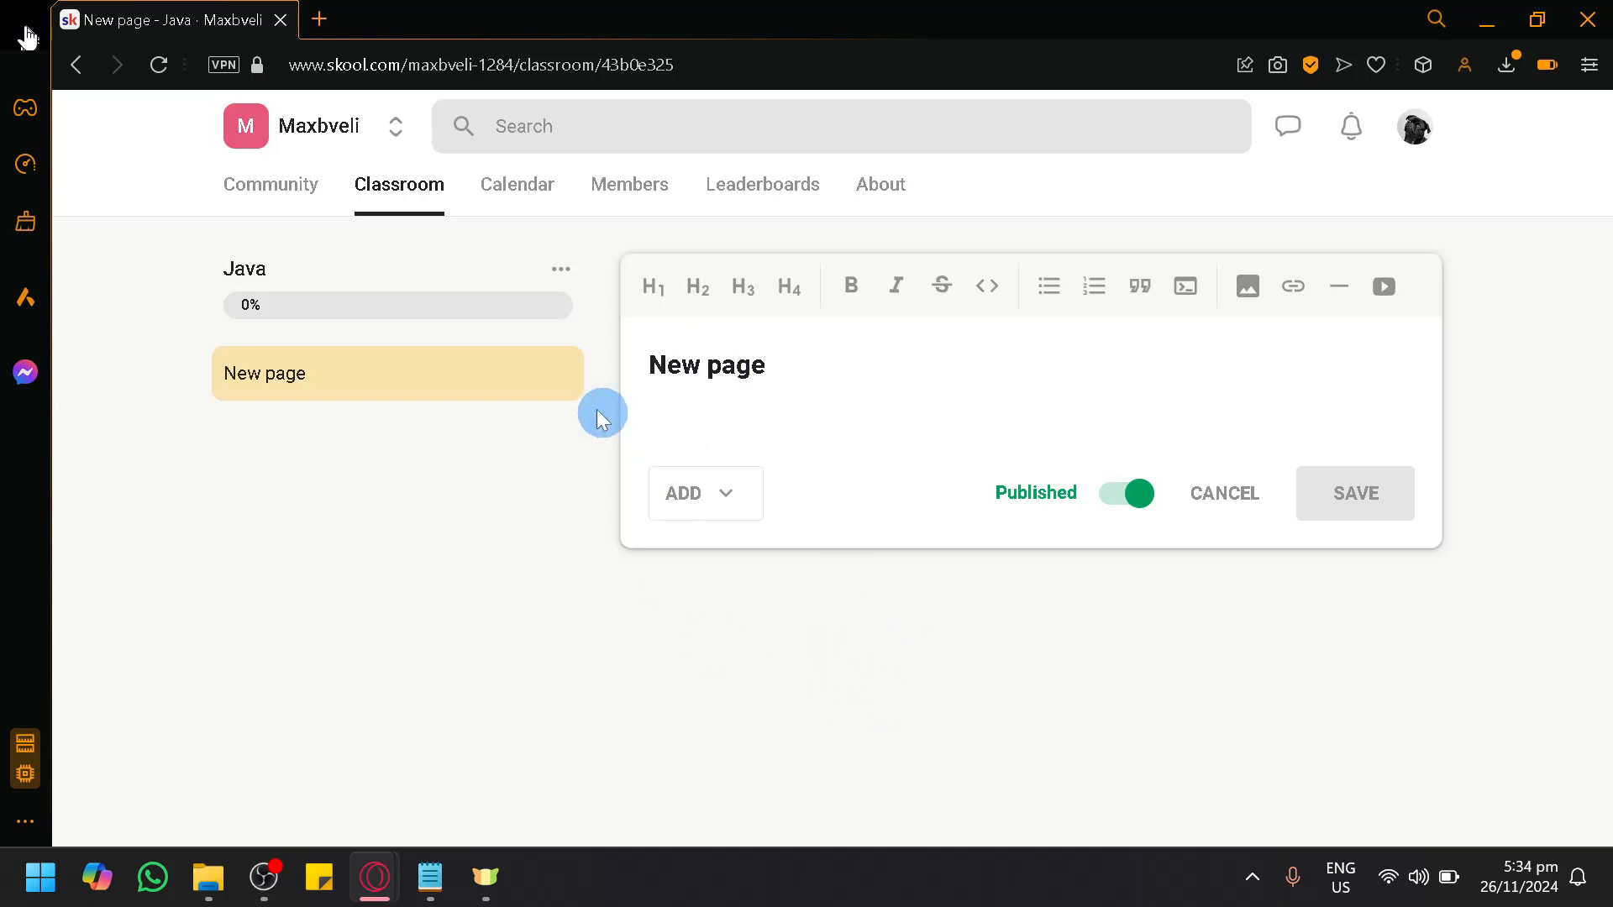
{"action": "left_click", "coordinate": [552, 376]}
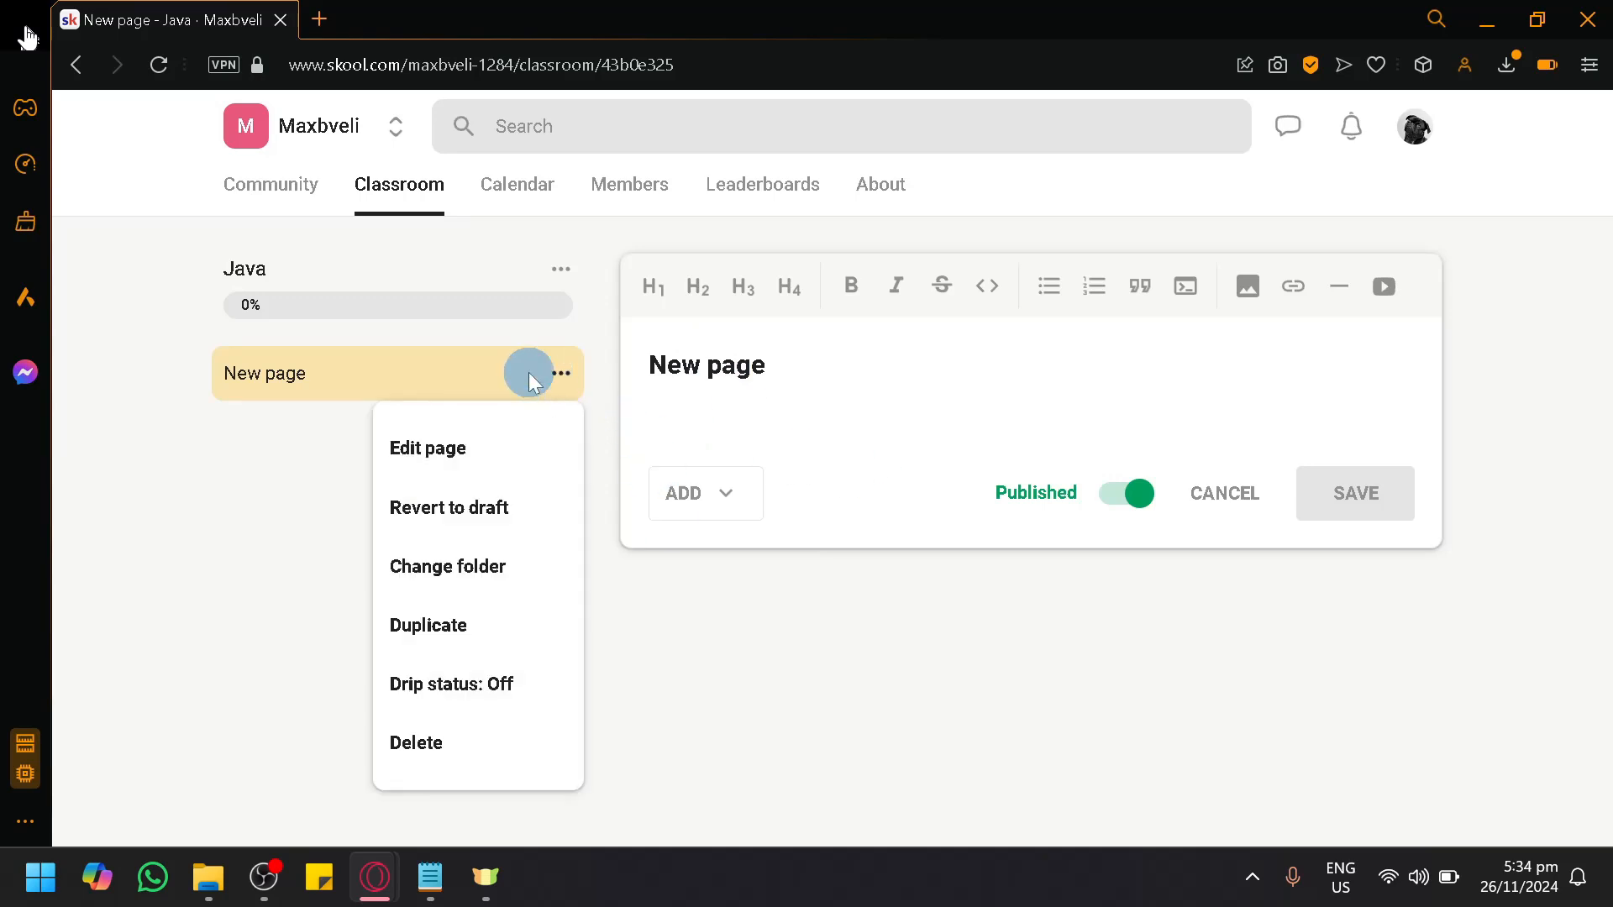
{"action": "left_click", "coordinate": [550, 301]}
Step: Add a second page to the Java course
{"action": "left_click", "coordinate": [561, 271]}
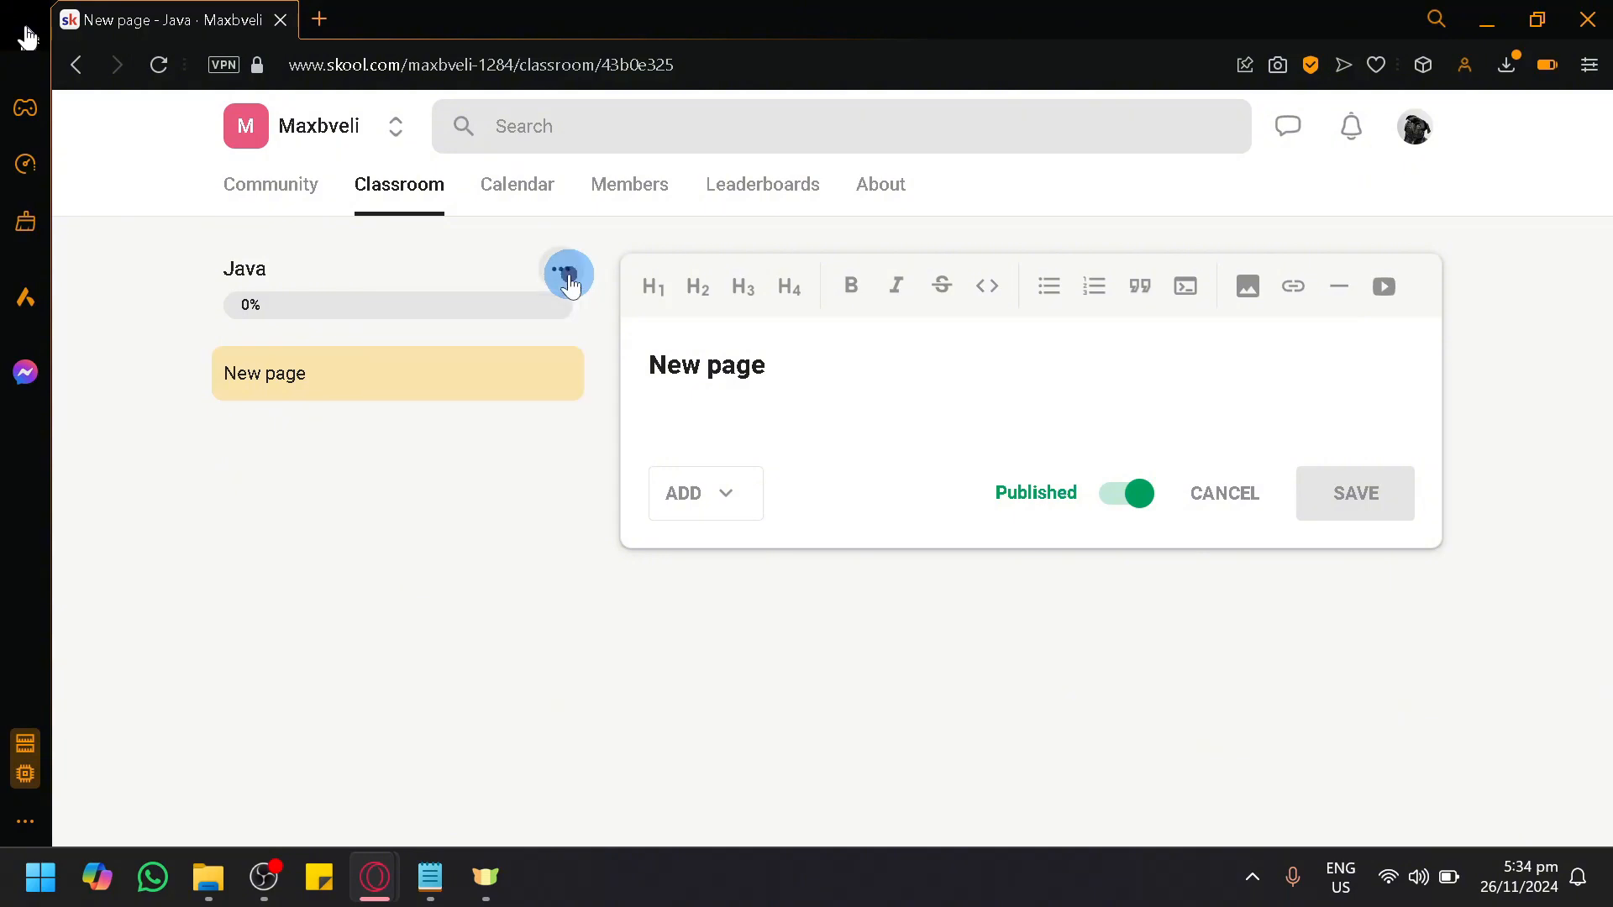
{"action": "left_click", "coordinate": [561, 271]}
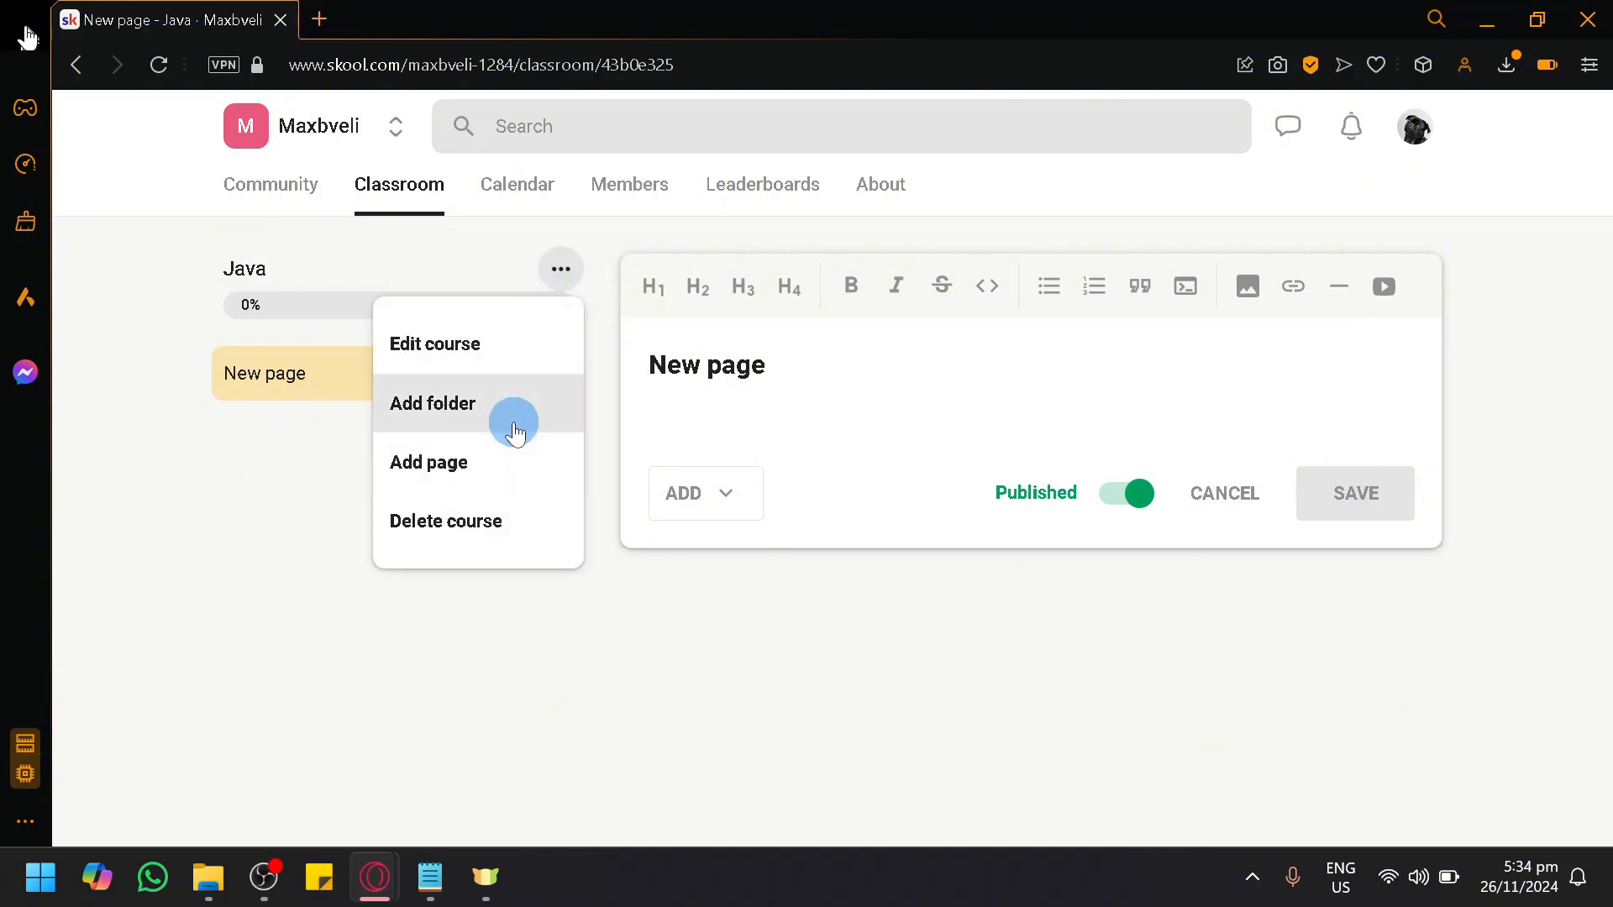
{"action": "left_click", "coordinate": [529, 460]}
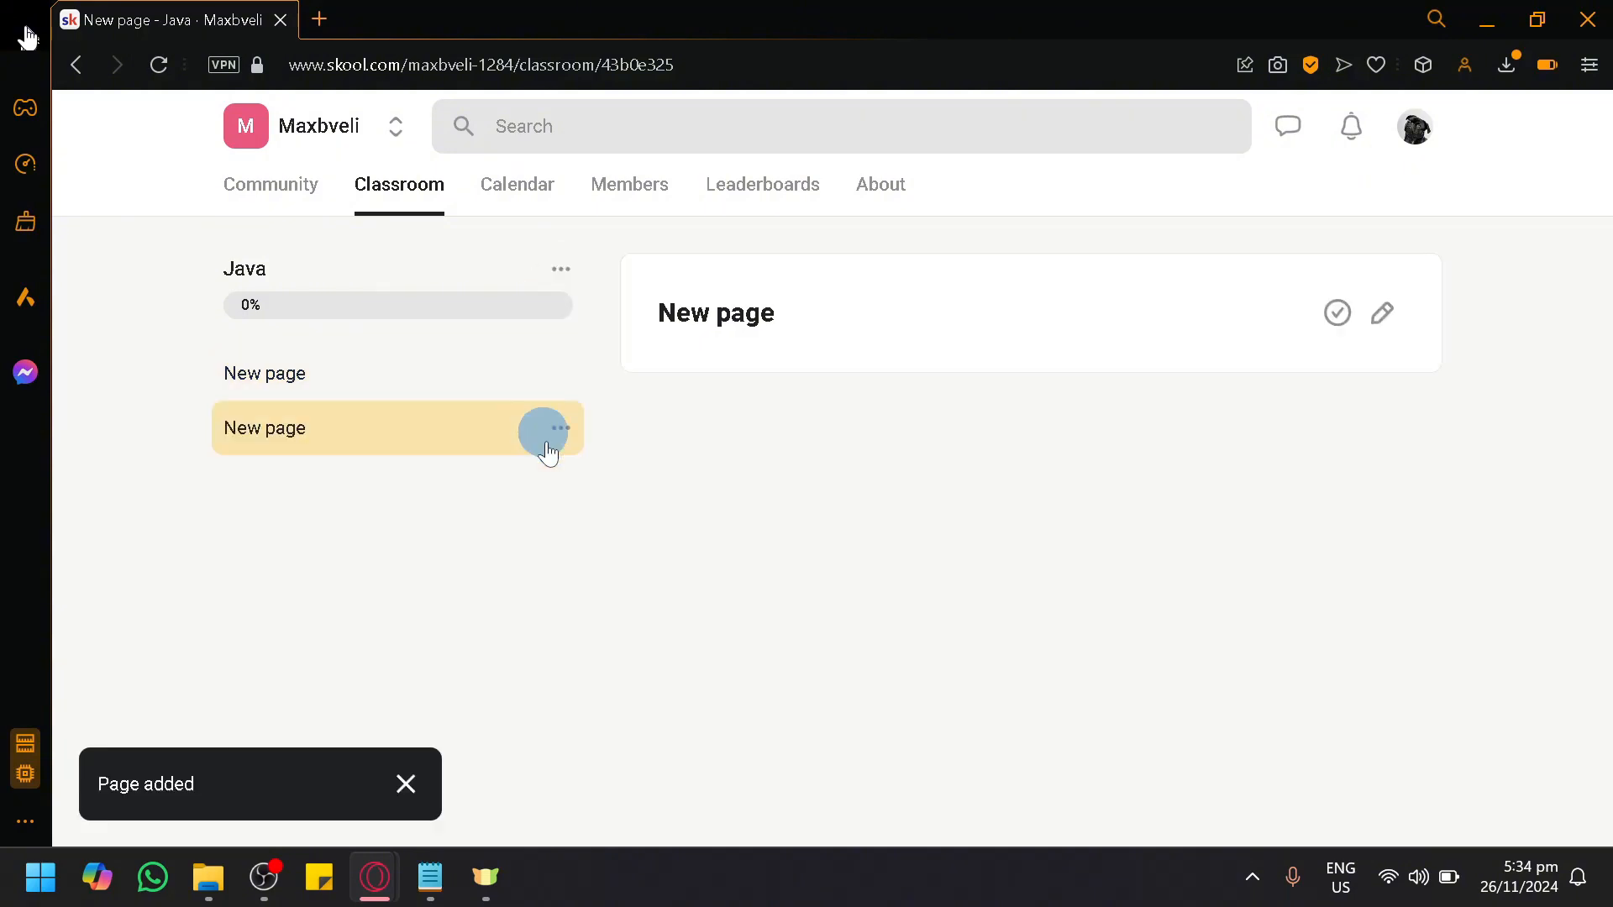
Step: Mark the course's first page as completed and switch to the second page
{"action": "left_click", "coordinate": [289, 386]}
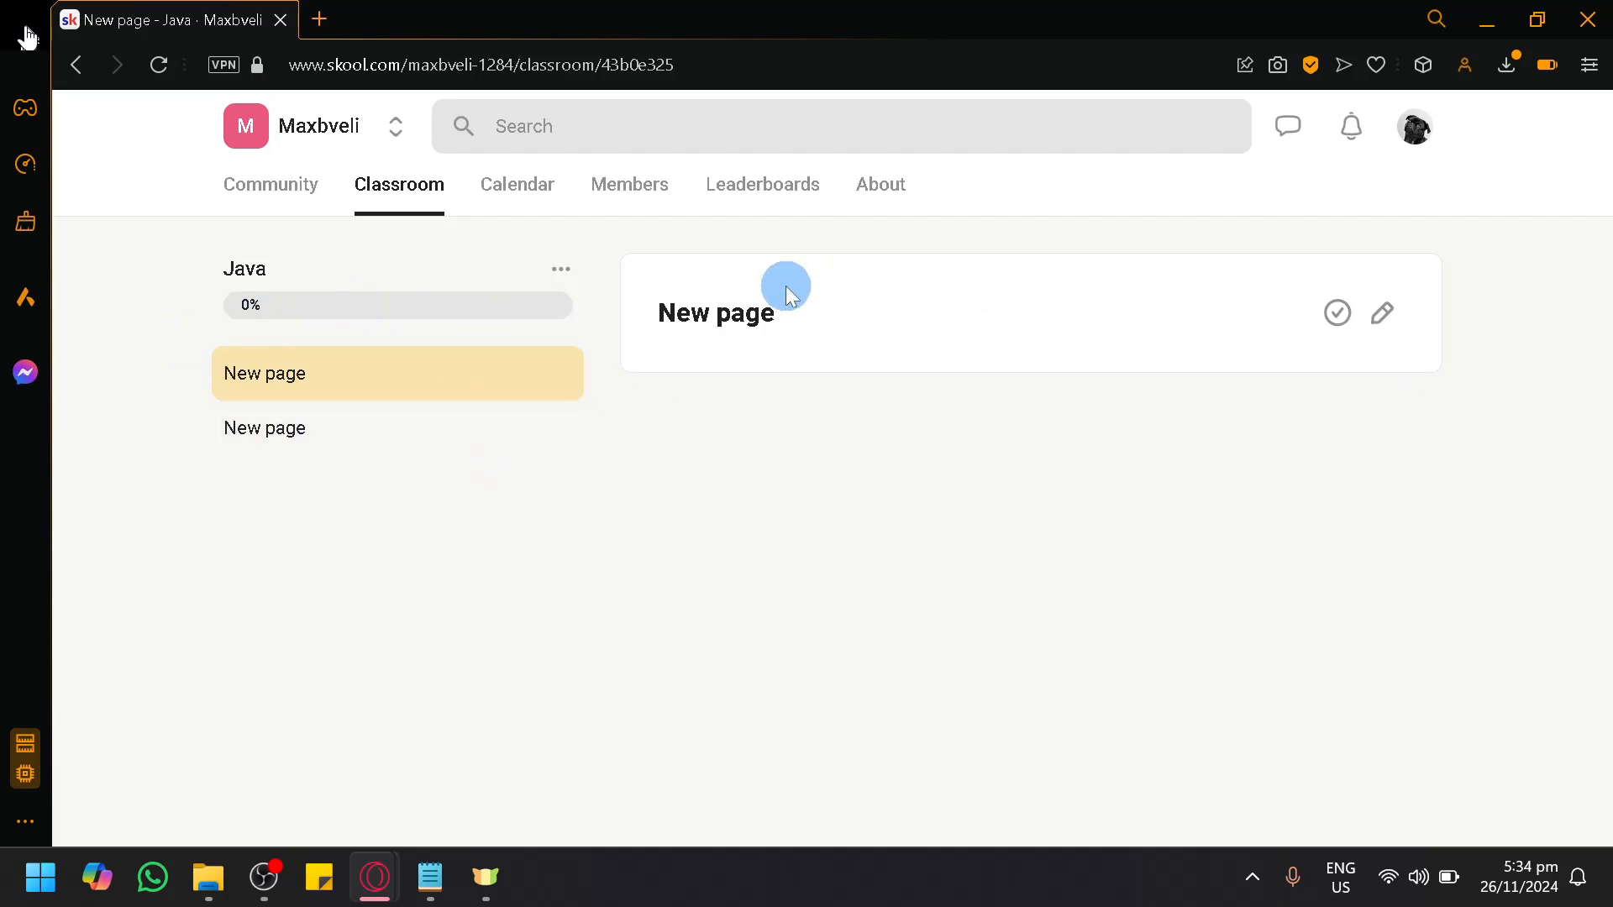
{"action": "left_click", "coordinate": [1337, 314]}
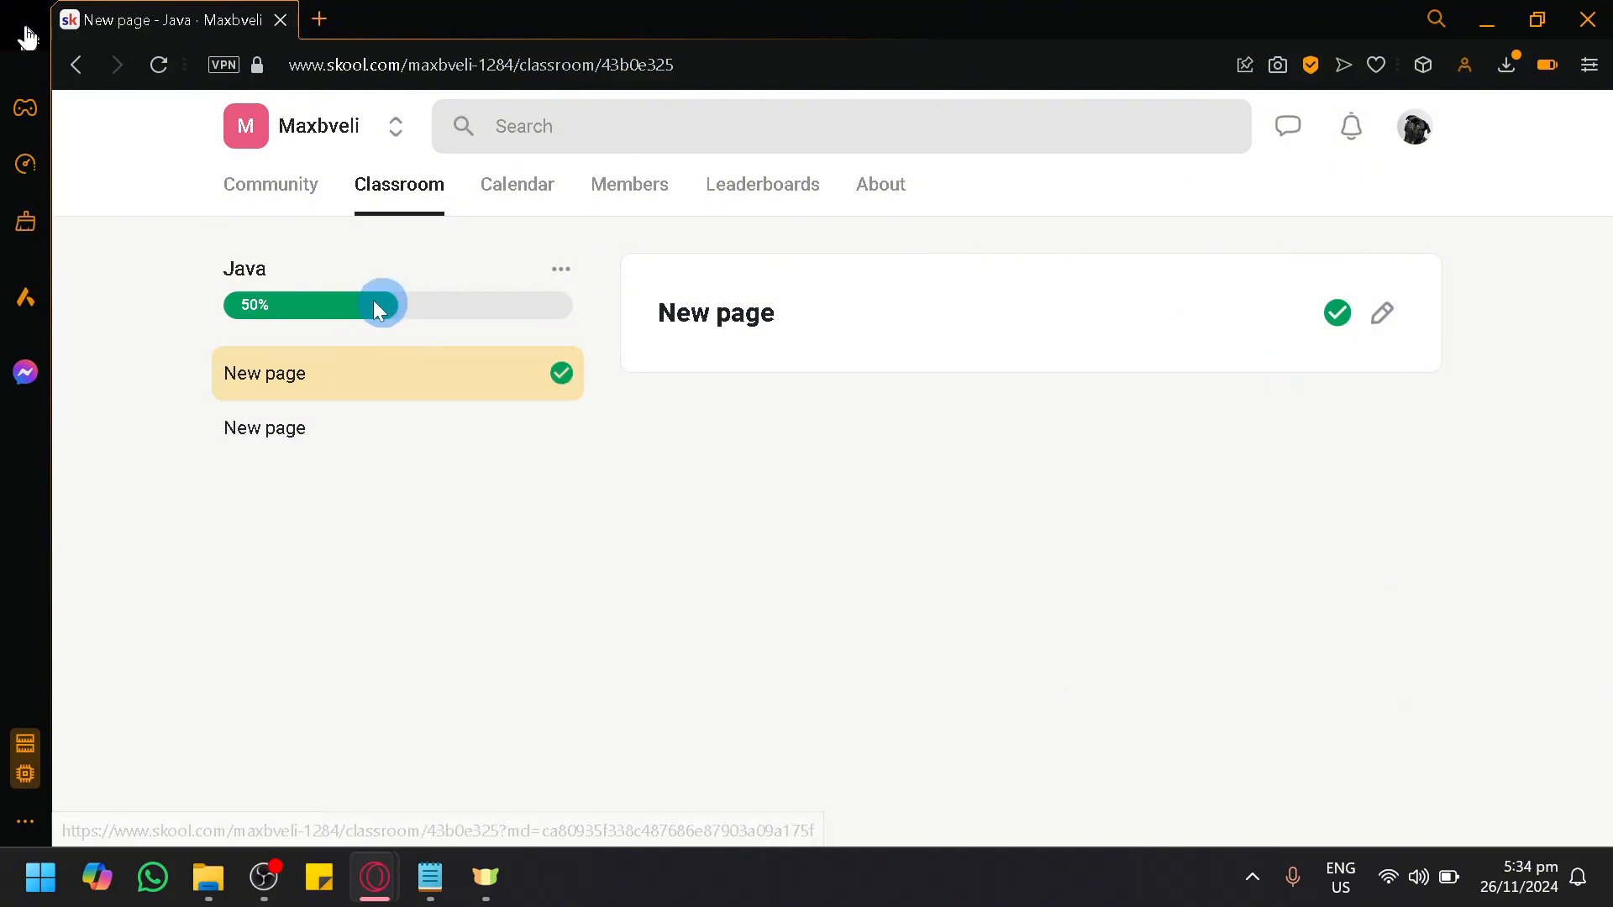
{"action": "left_click", "coordinate": [440, 444]}
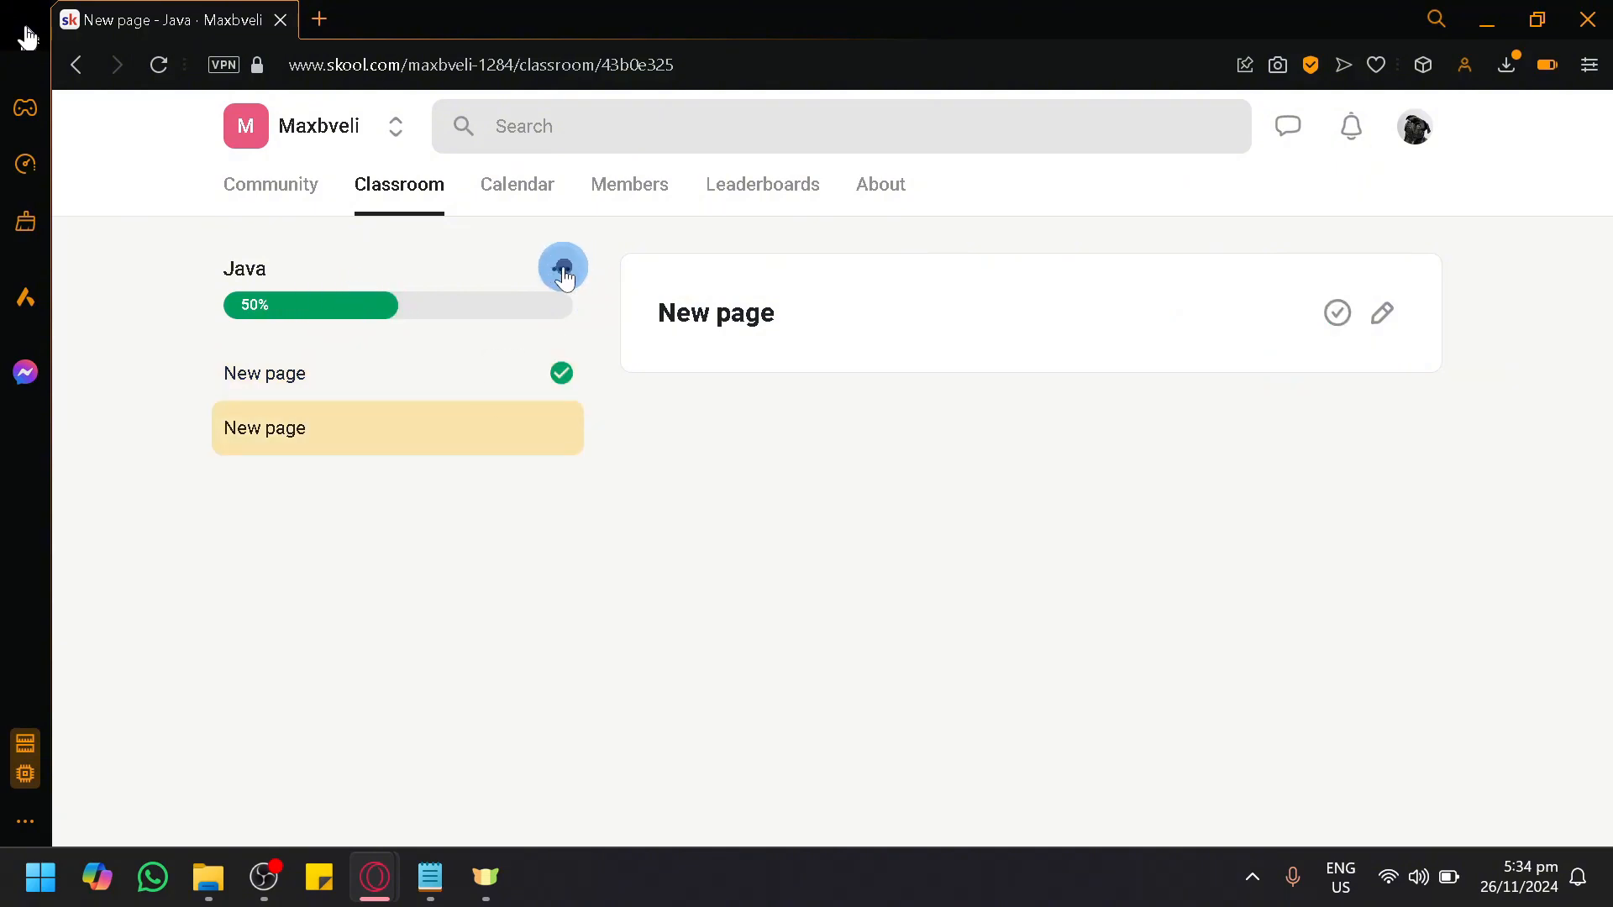
Step: Add a published folder named "Test" to the Java course
{"action": "left_click", "coordinate": [561, 269]}
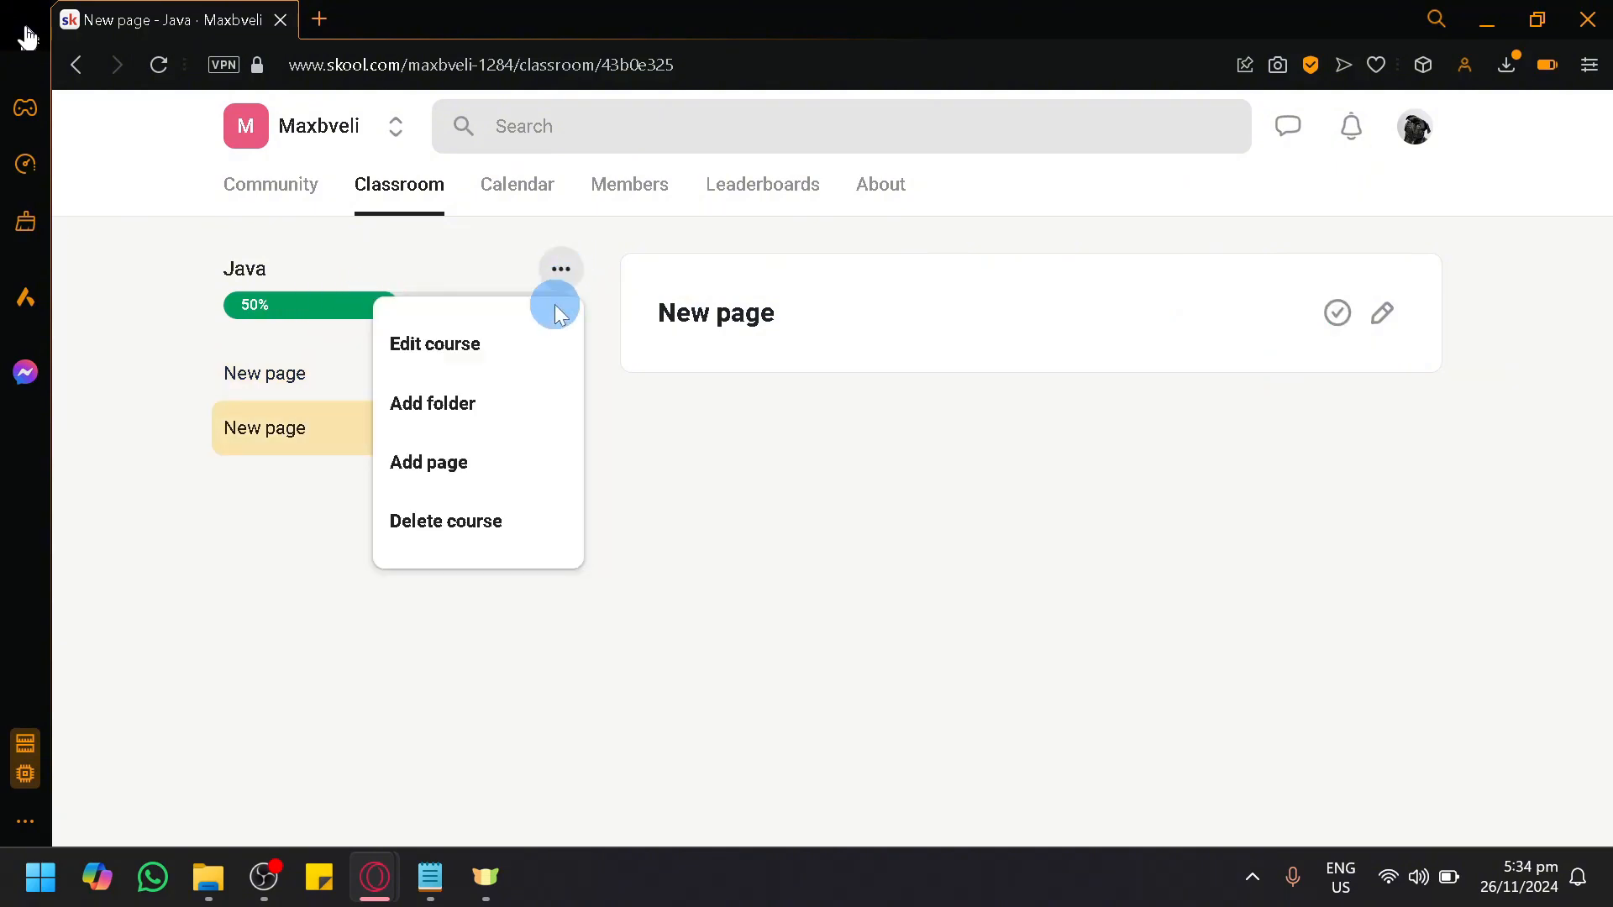
{"action": "left_click", "coordinate": [469, 405]}
{"action": "left_click", "coordinate": [813, 431]}
{"action": "type", "text": "Test"}
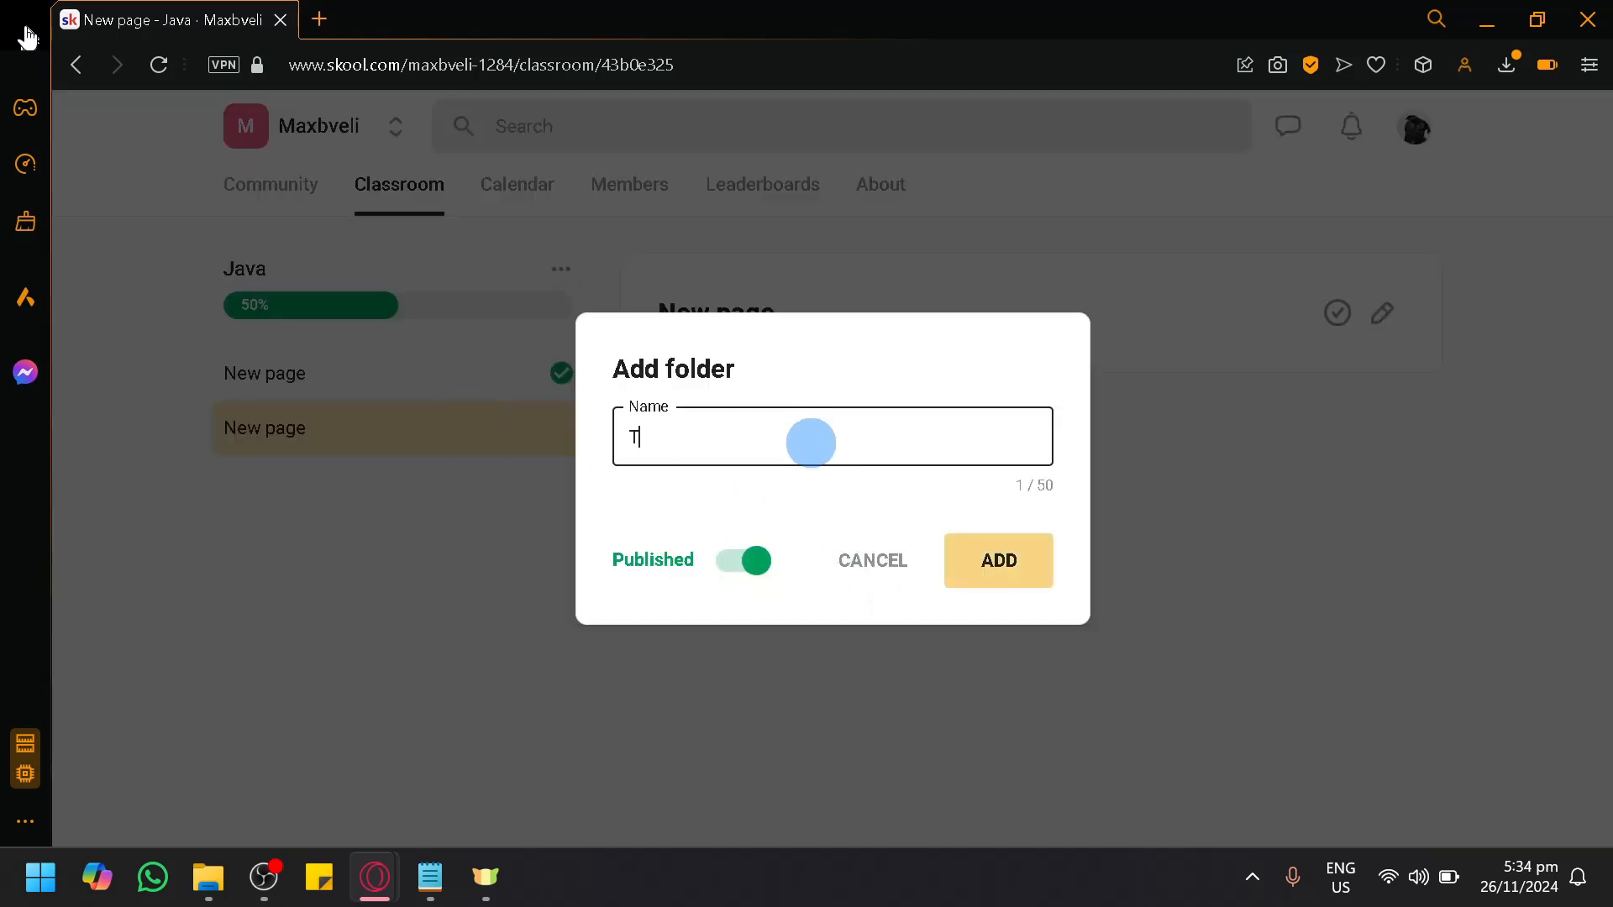
{"action": "left_click", "coordinate": [1014, 590]}
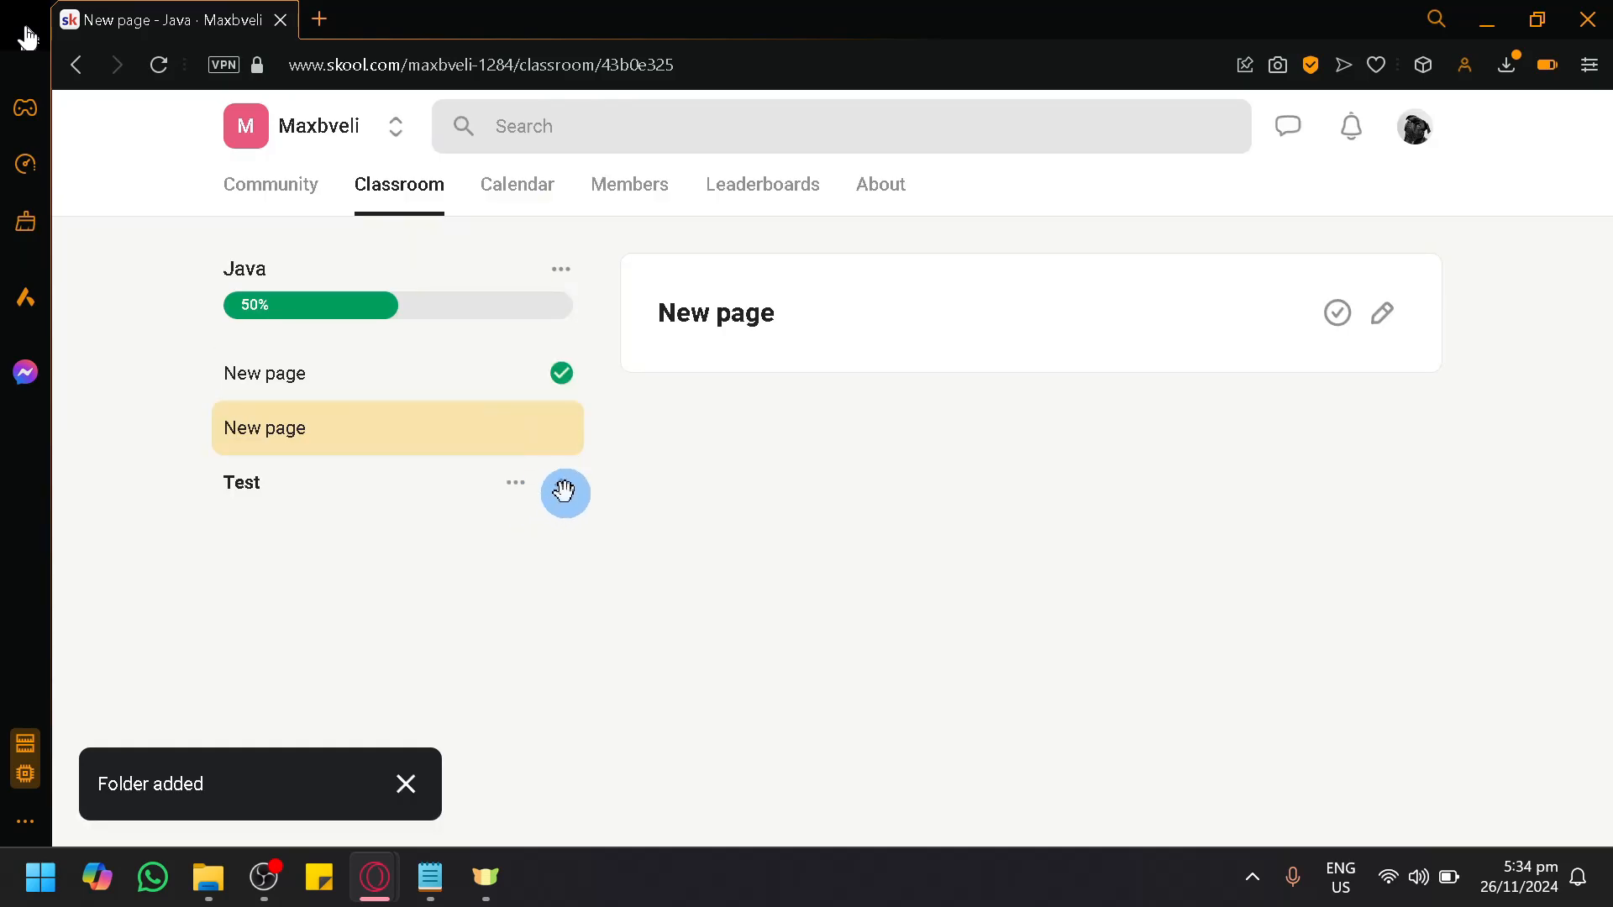
Step: Add a page inside the Test folder and leave the folder expanded
{"action": "left_click", "coordinate": [516, 483]}
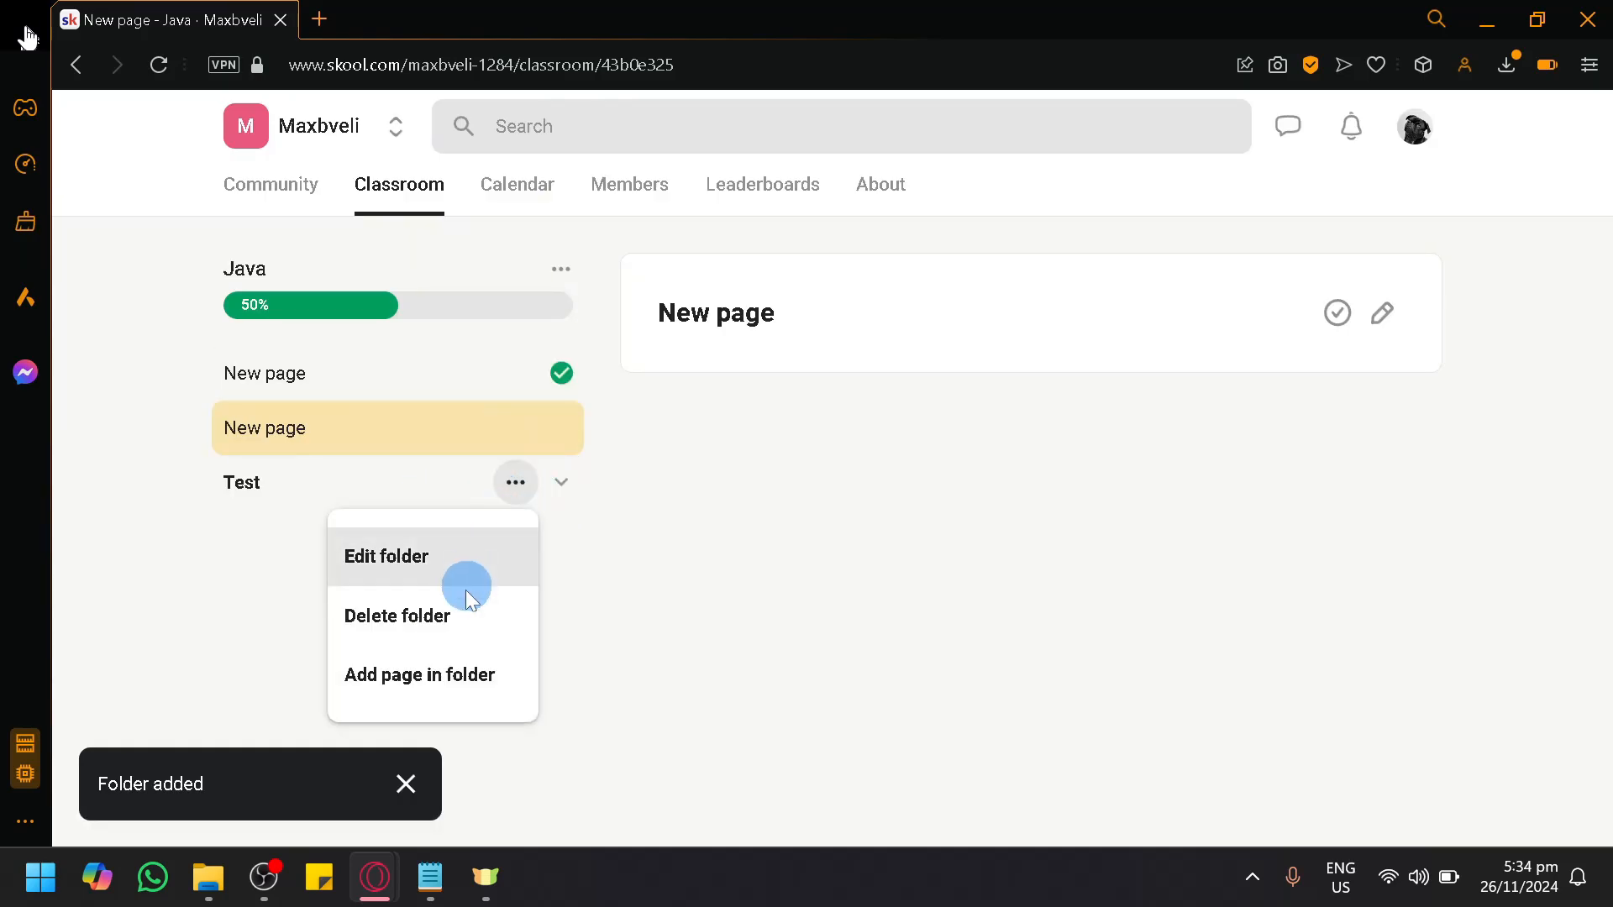
{"action": "left_click", "coordinate": [471, 672]}
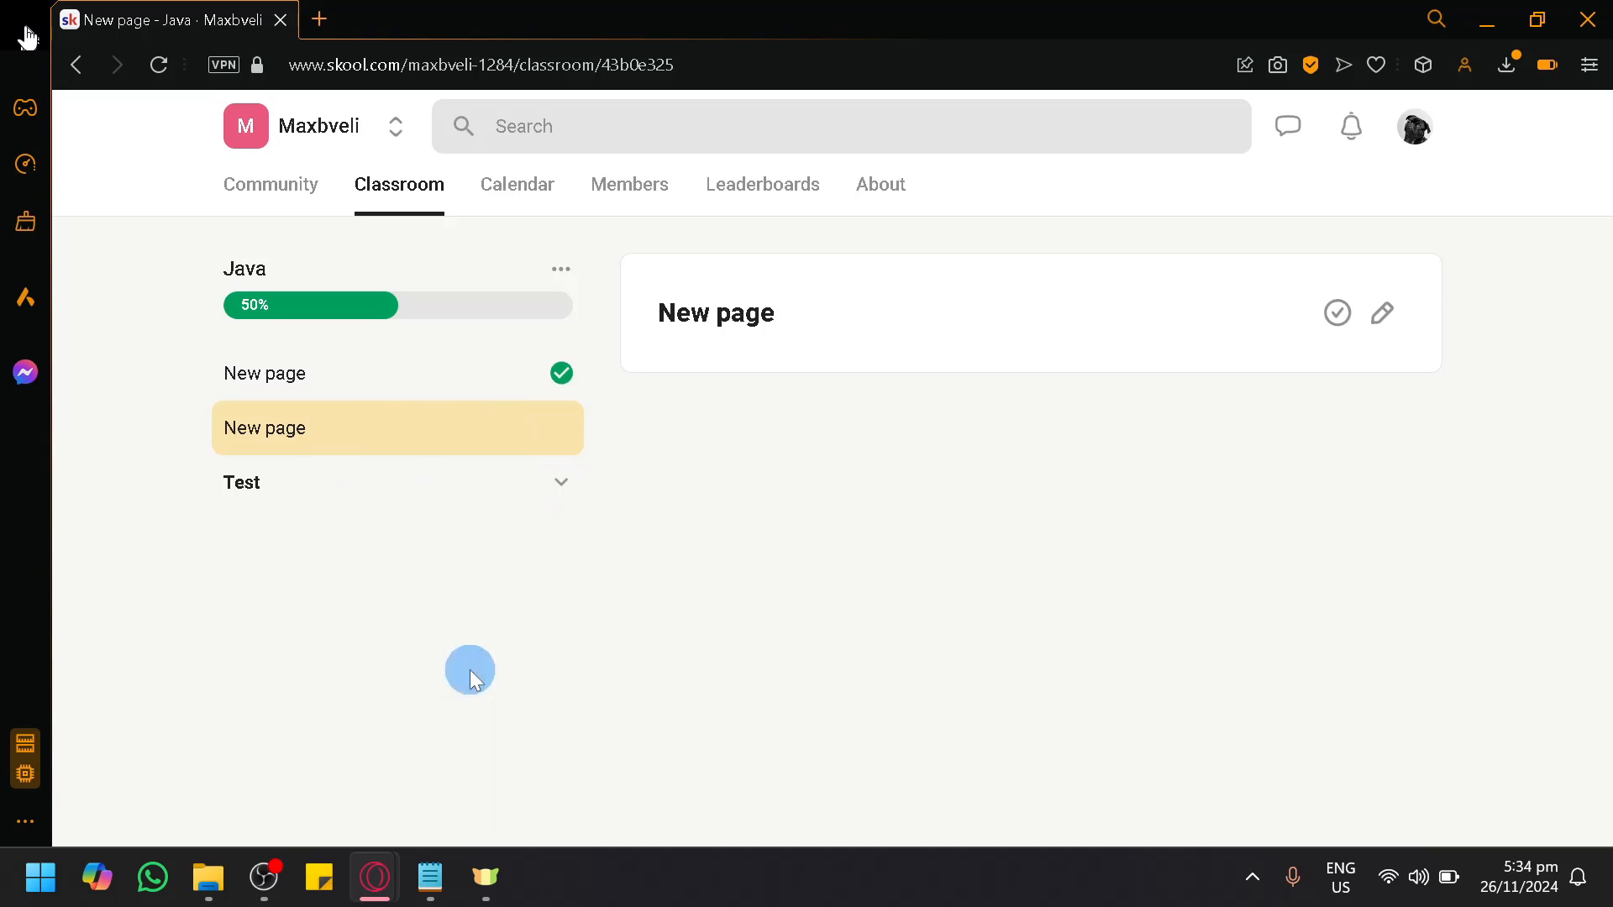
{"action": "left_click", "coordinate": [562, 484]}
{"action": "left_click", "coordinate": [564, 487]}
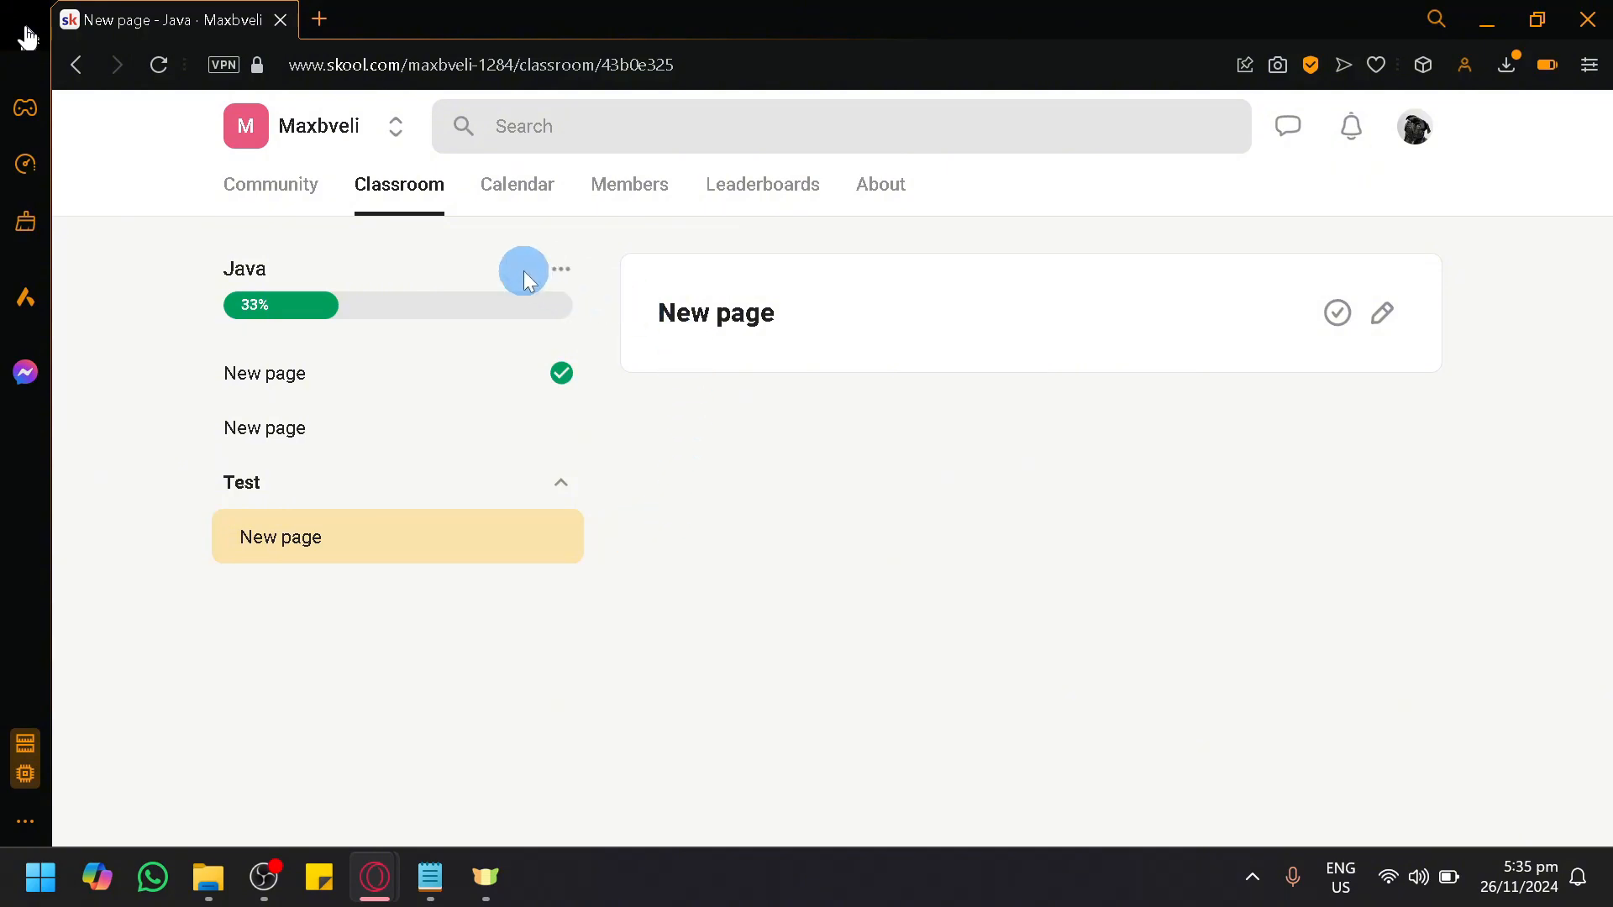
{"action": "left_click", "coordinate": [561, 269]}
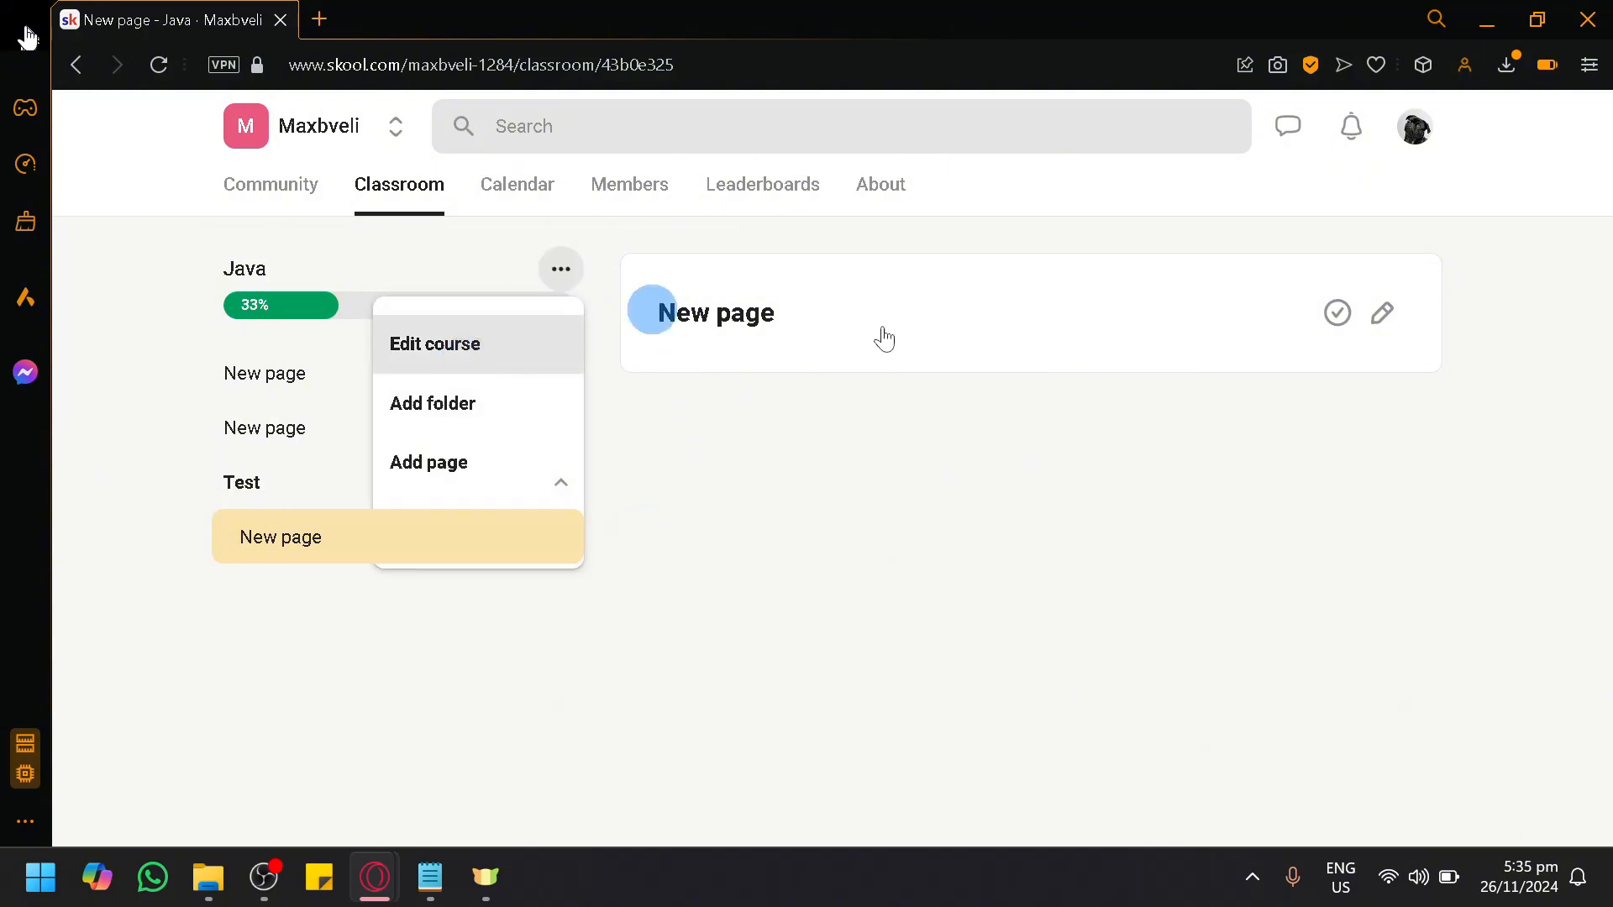
{"action": "left_click", "coordinate": [471, 346]}
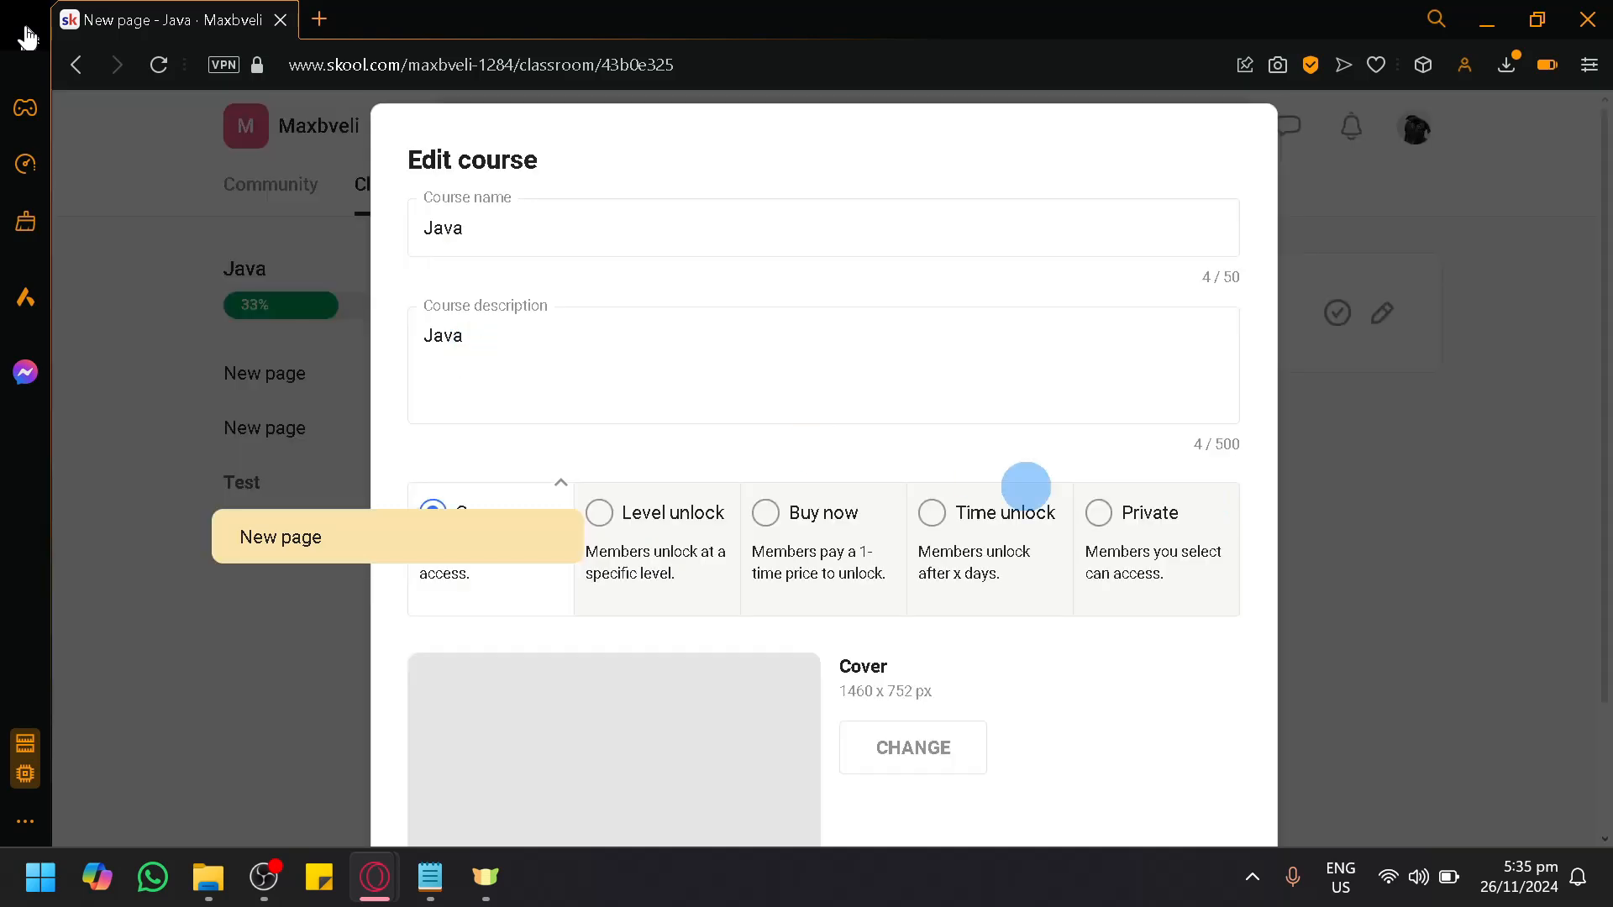
{"action": "left_click", "coordinate": [1330, 529]}
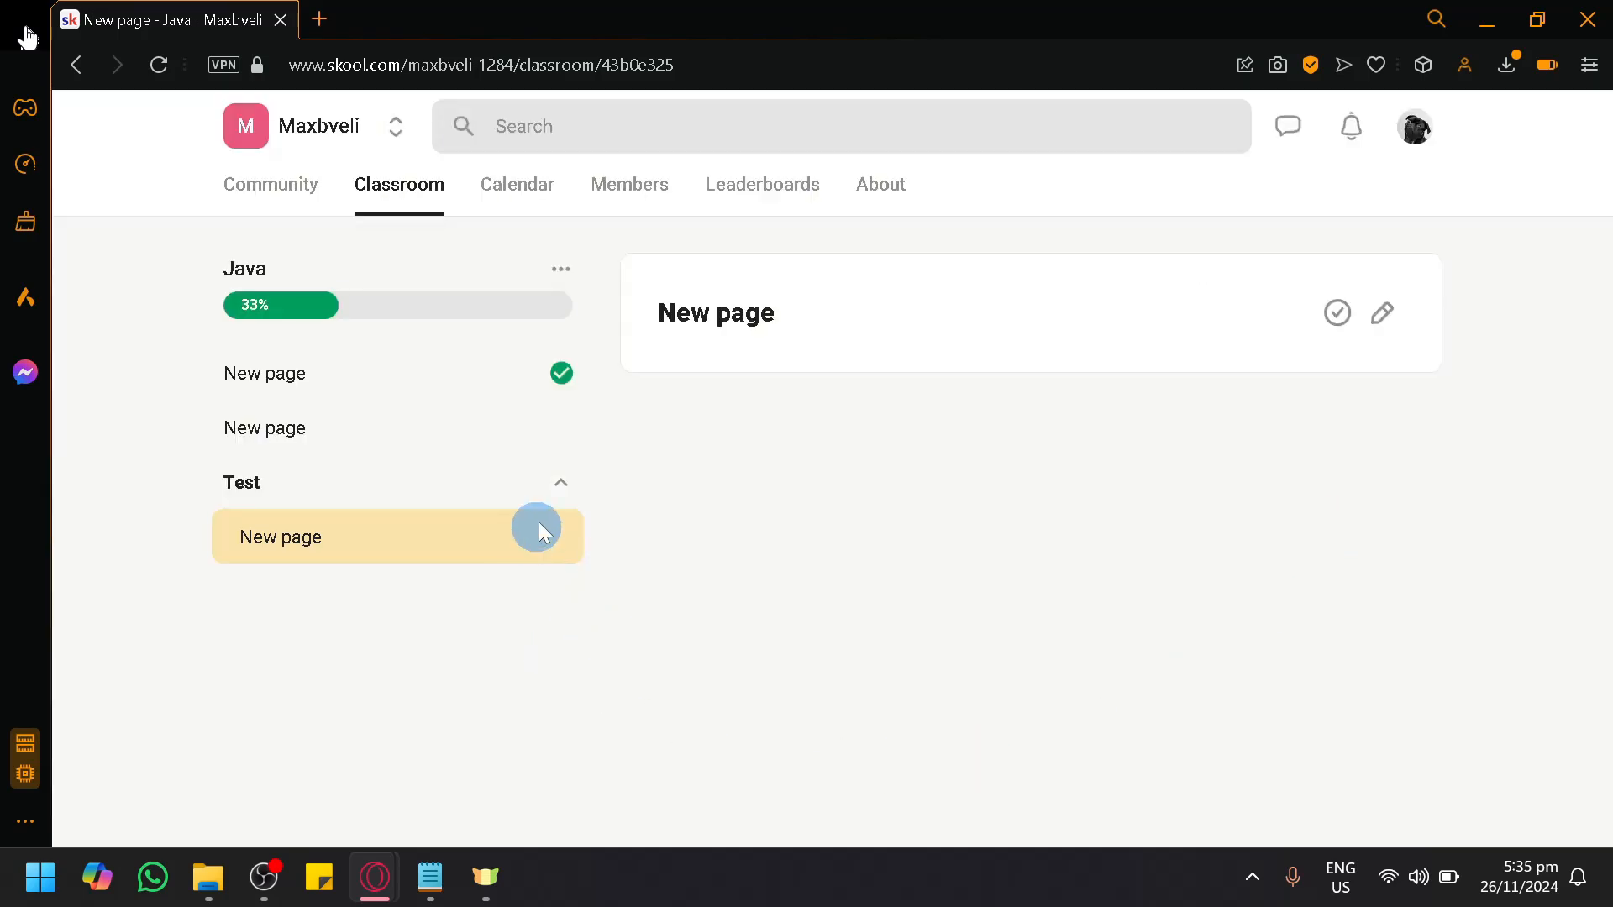
Step: Change the Java course's access to Private and save the course
{"action": "left_click", "coordinate": [576, 278]}
{"action": "left_click", "coordinate": [518, 344]}
{"action": "scroll", "coordinate": [778, 691], "scroll_direction": "down", "scroll_amount": 2}
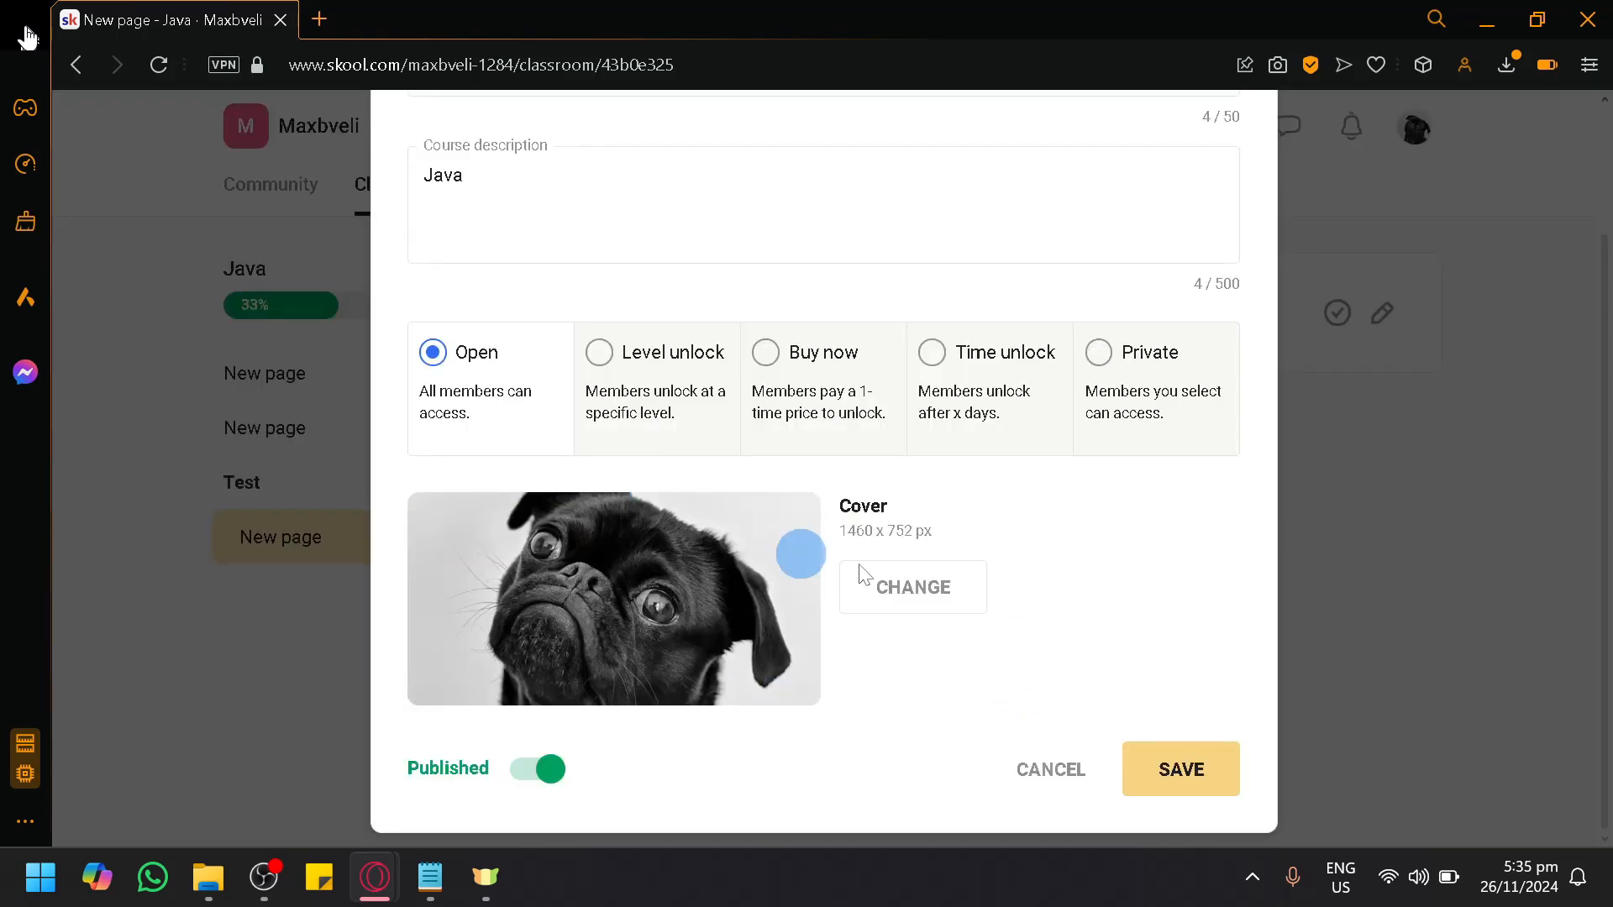
{"action": "scroll", "coordinate": [859, 576], "scroll_direction": "up", "scroll_amount": 2}
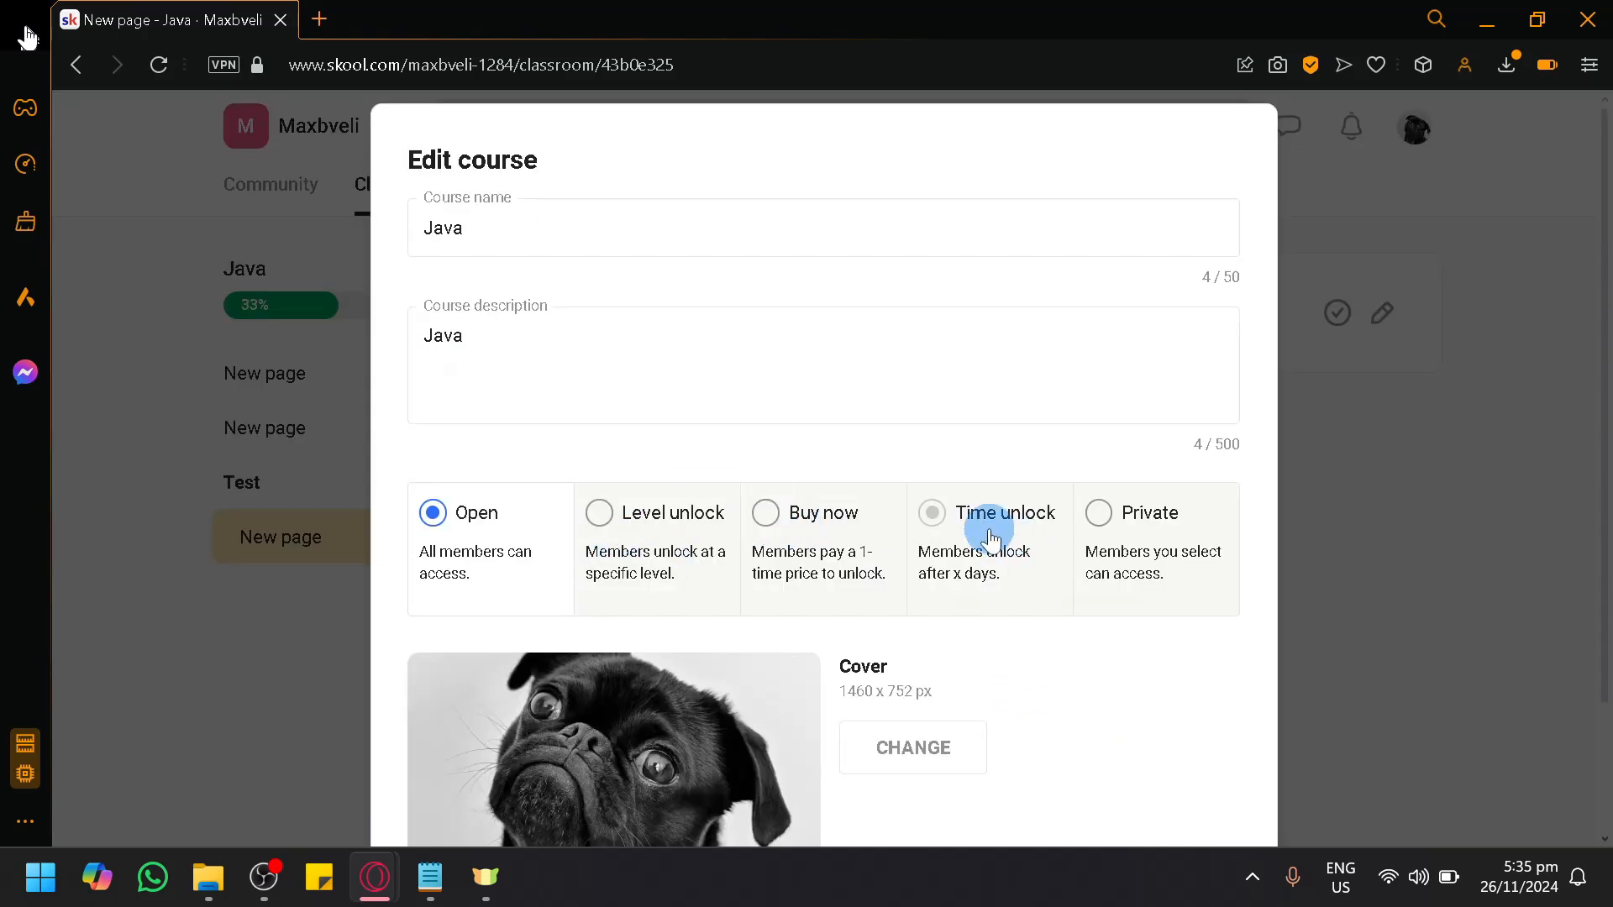
{"action": "left_click", "coordinate": [1136, 516]}
{"action": "scroll", "coordinate": [1118, 601], "scroll_direction": "down", "scroll_amount": 3}
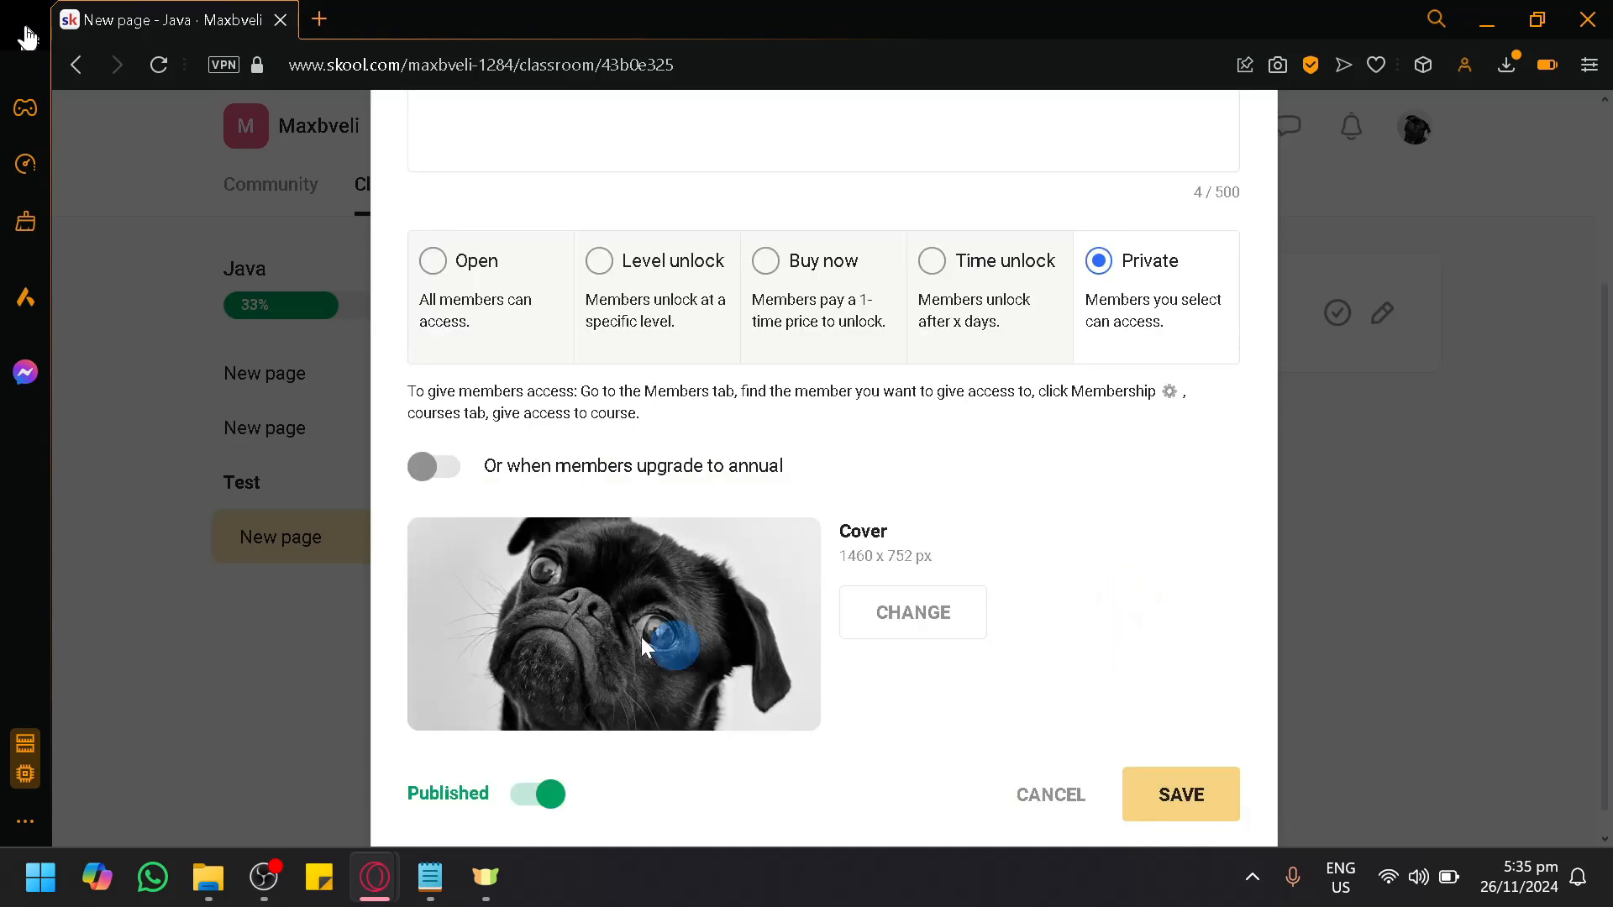
{"action": "left_click", "coordinate": [1170, 808]}
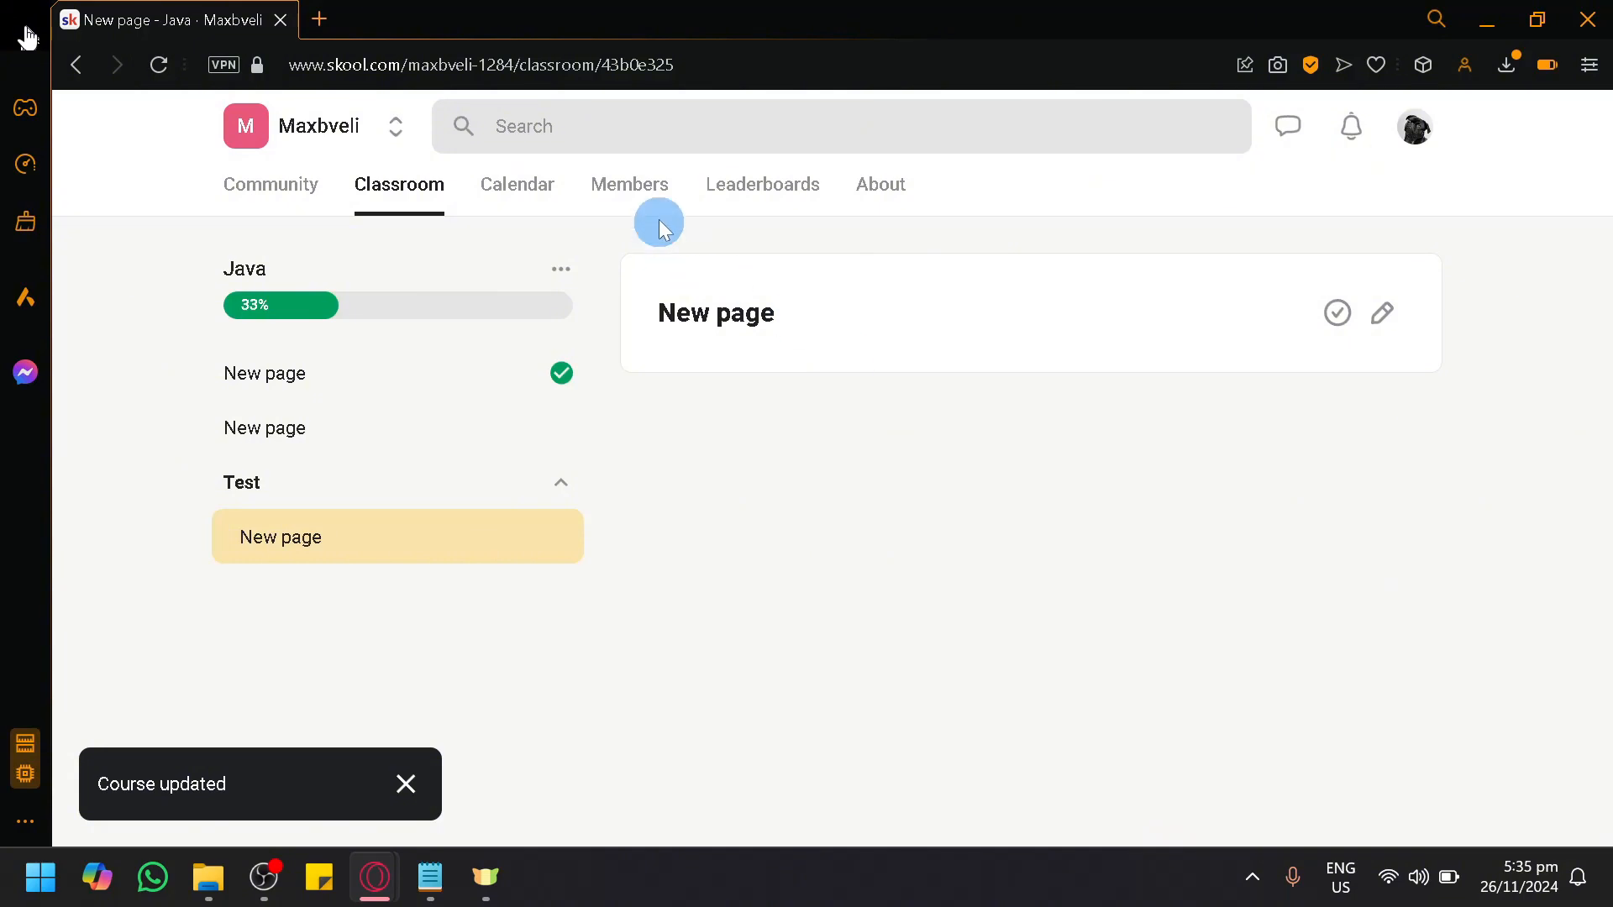
Step: Look at the group's members list, and open and dismiss the group settings
{"action": "left_click", "coordinate": [660, 195]}
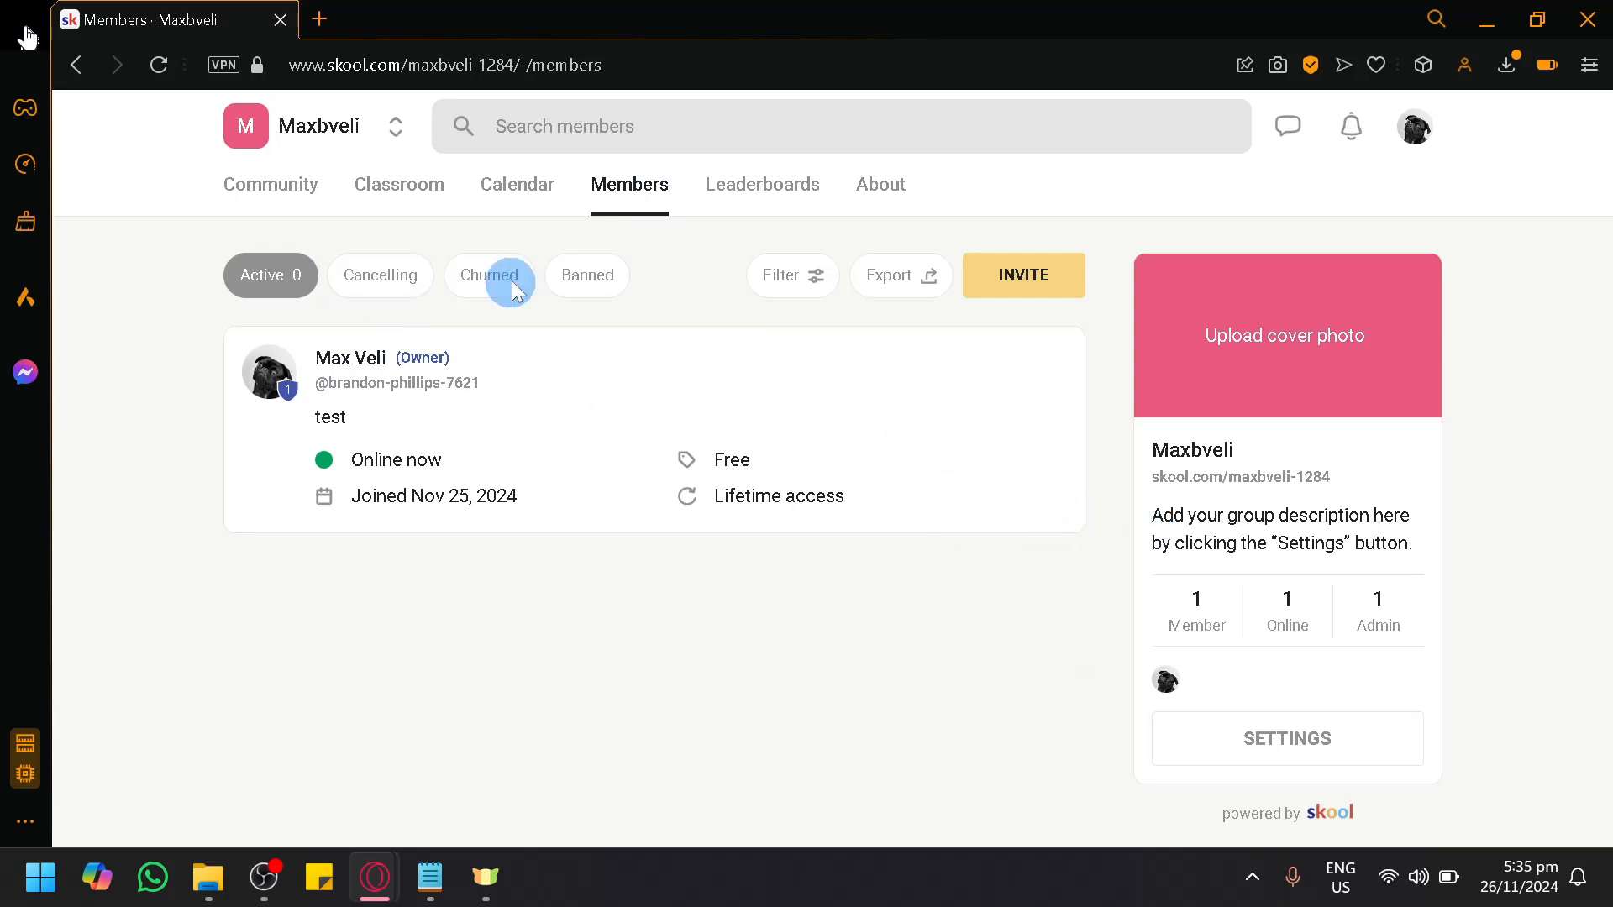
{"action": "left_click", "coordinate": [1289, 739]}
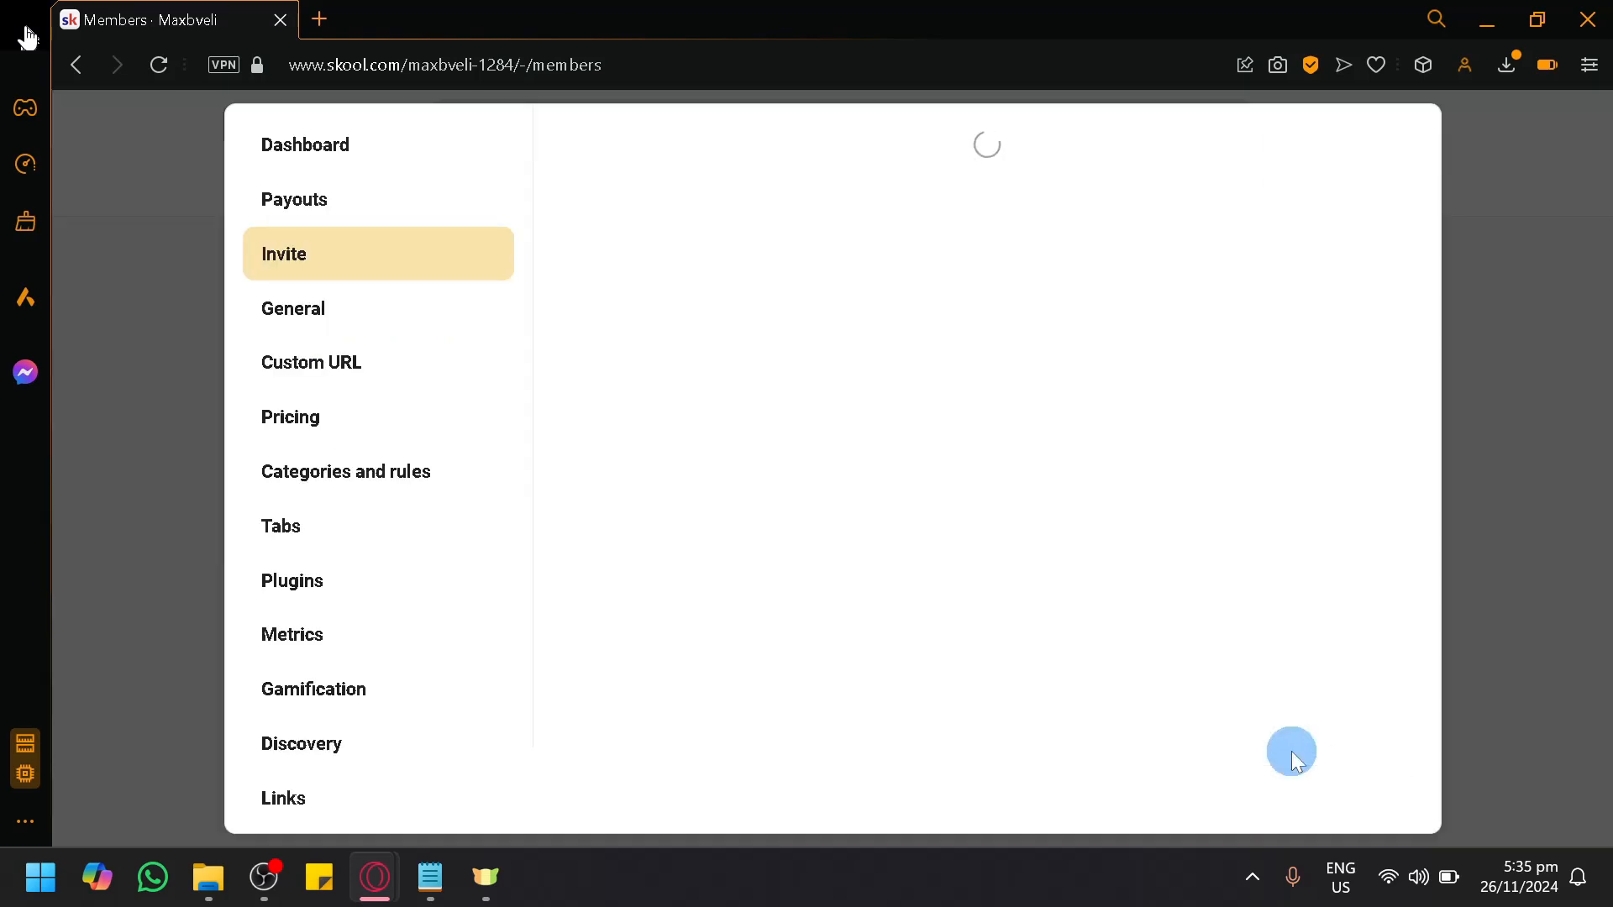
{"action": "left_click", "coordinate": [207, 275]}
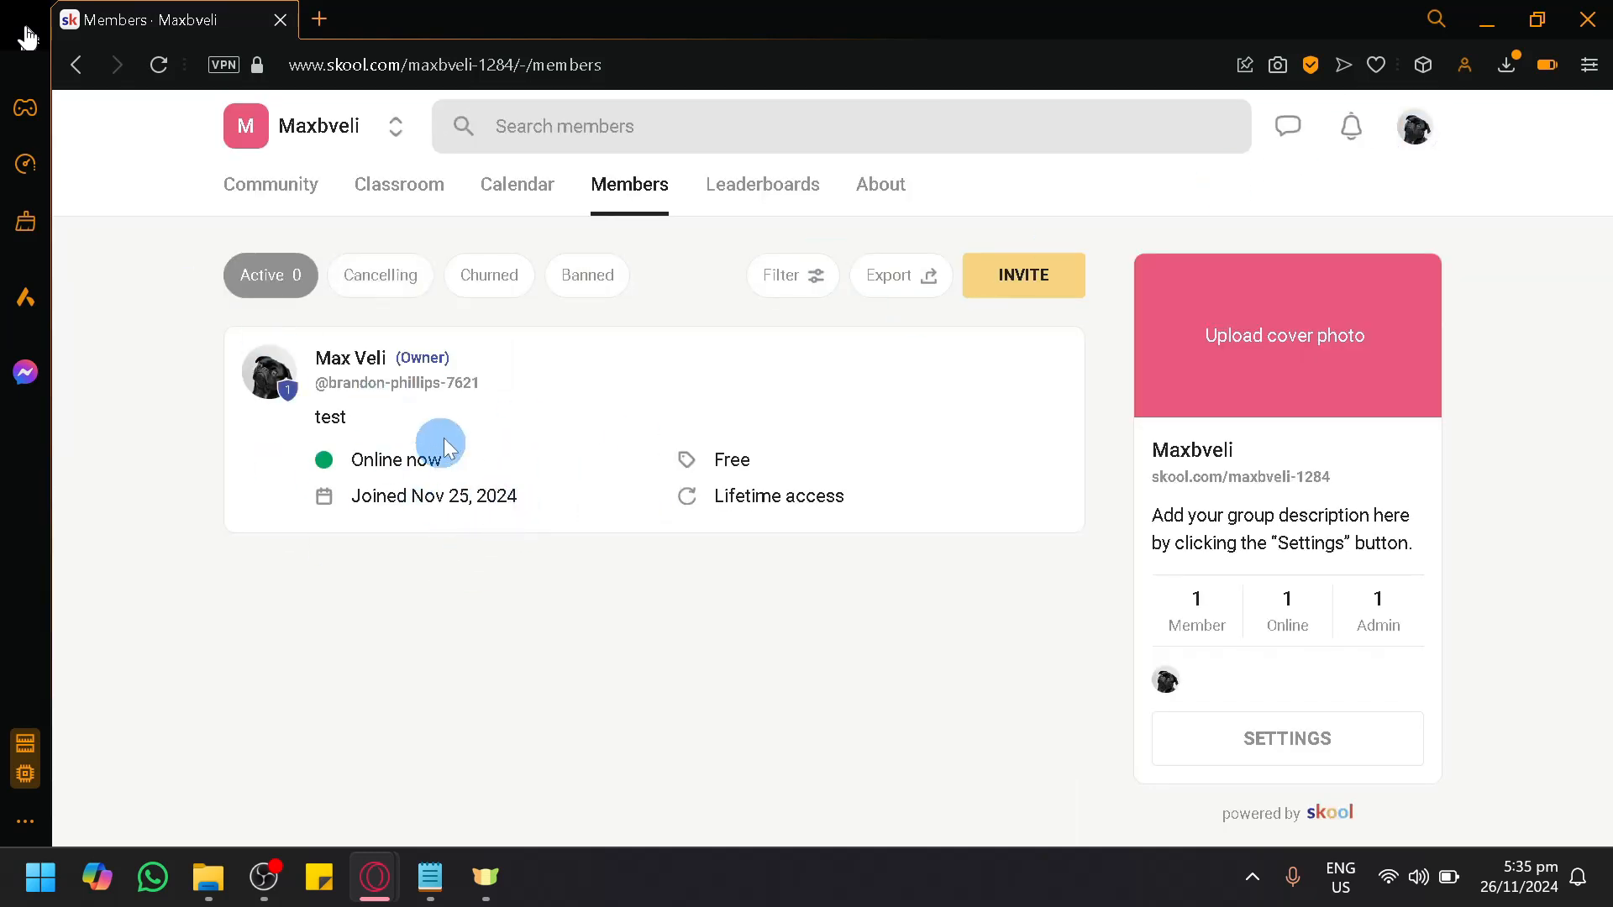
Step: View the group owner's profile with its activity and memberships, and return to the members list
{"action": "left_click", "coordinate": [341, 378]}
{"action": "scroll", "coordinate": [523, 703], "scroll_direction": "down", "scroll_amount": 2}
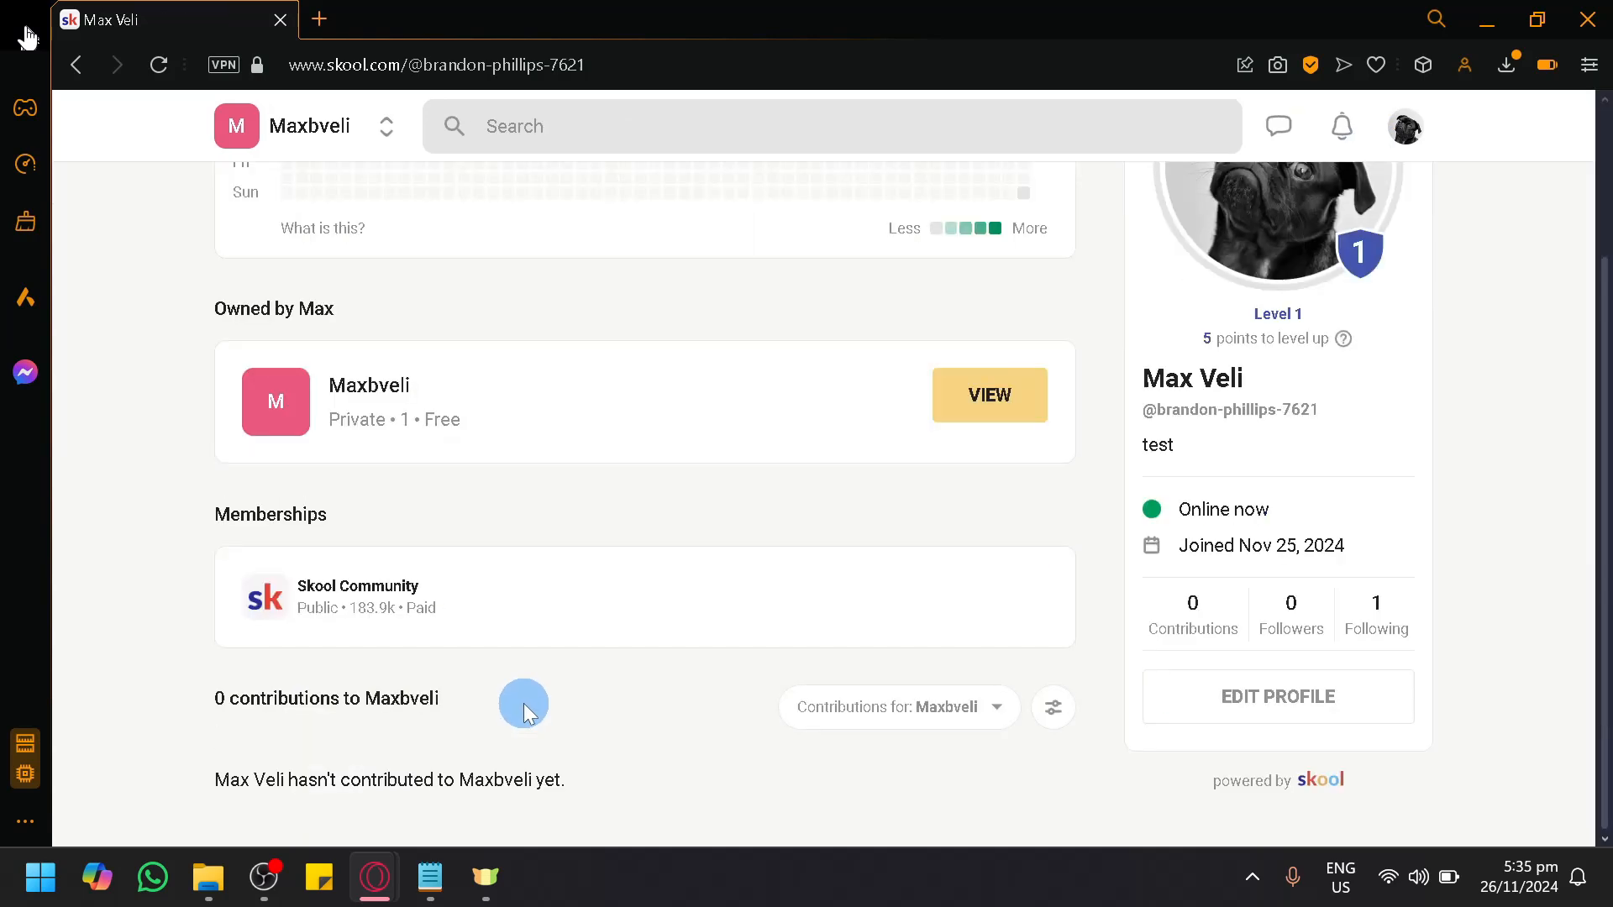
{"action": "scroll", "coordinate": [523, 703], "scroll_direction": "up", "scroll_amount": 2}
{"action": "left_click", "coordinate": [78, 65]}
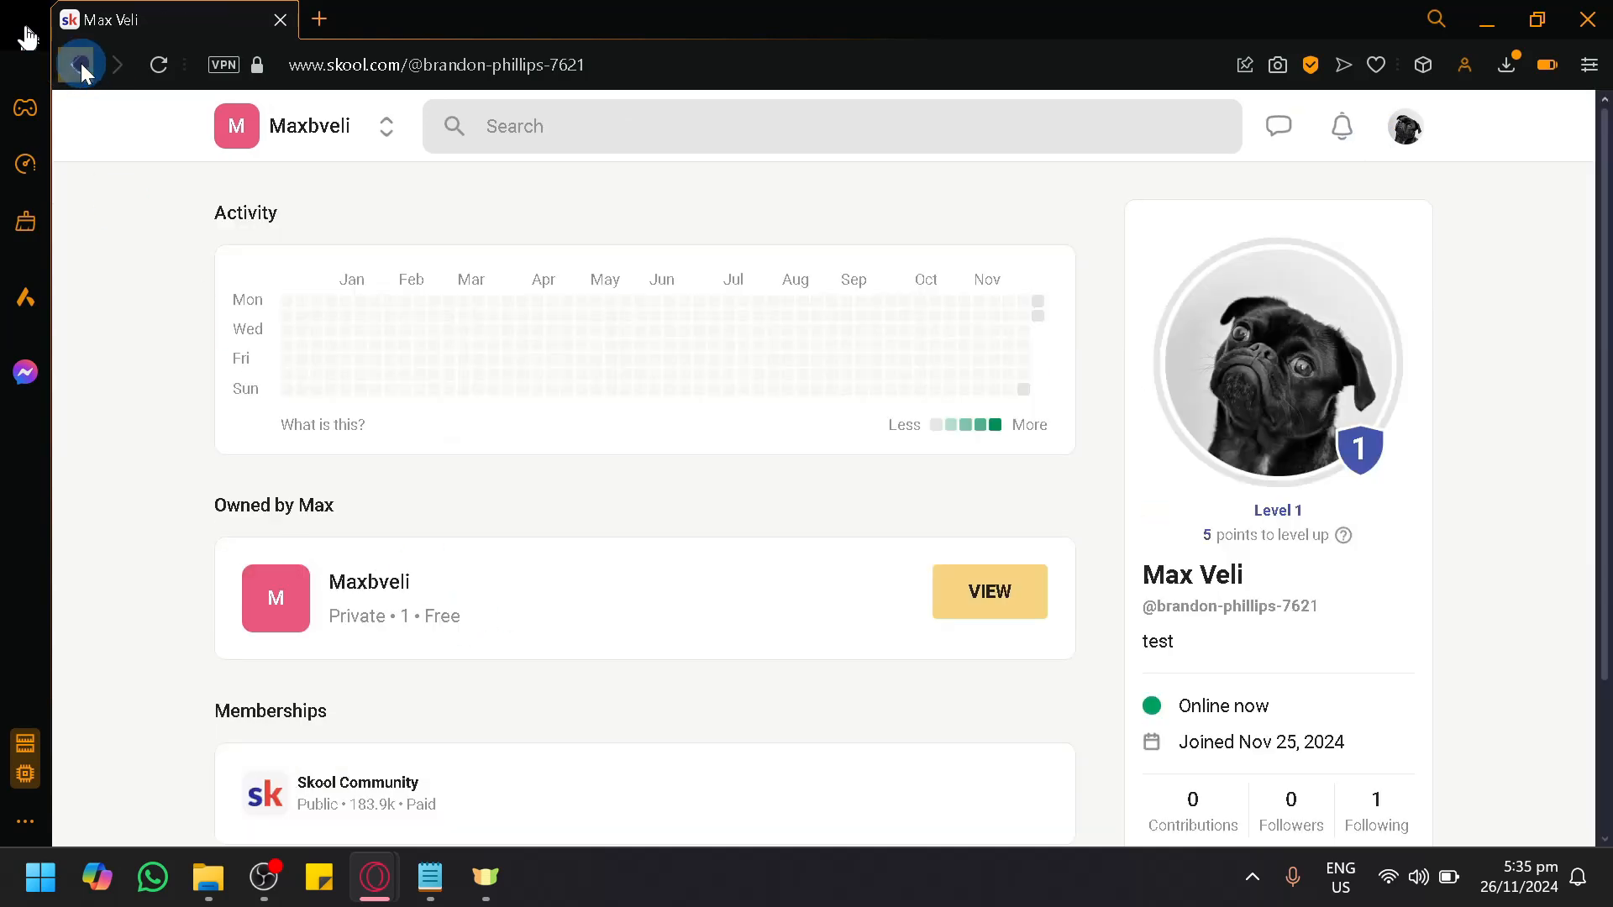
{"action": "left_click", "coordinate": [610, 269]}
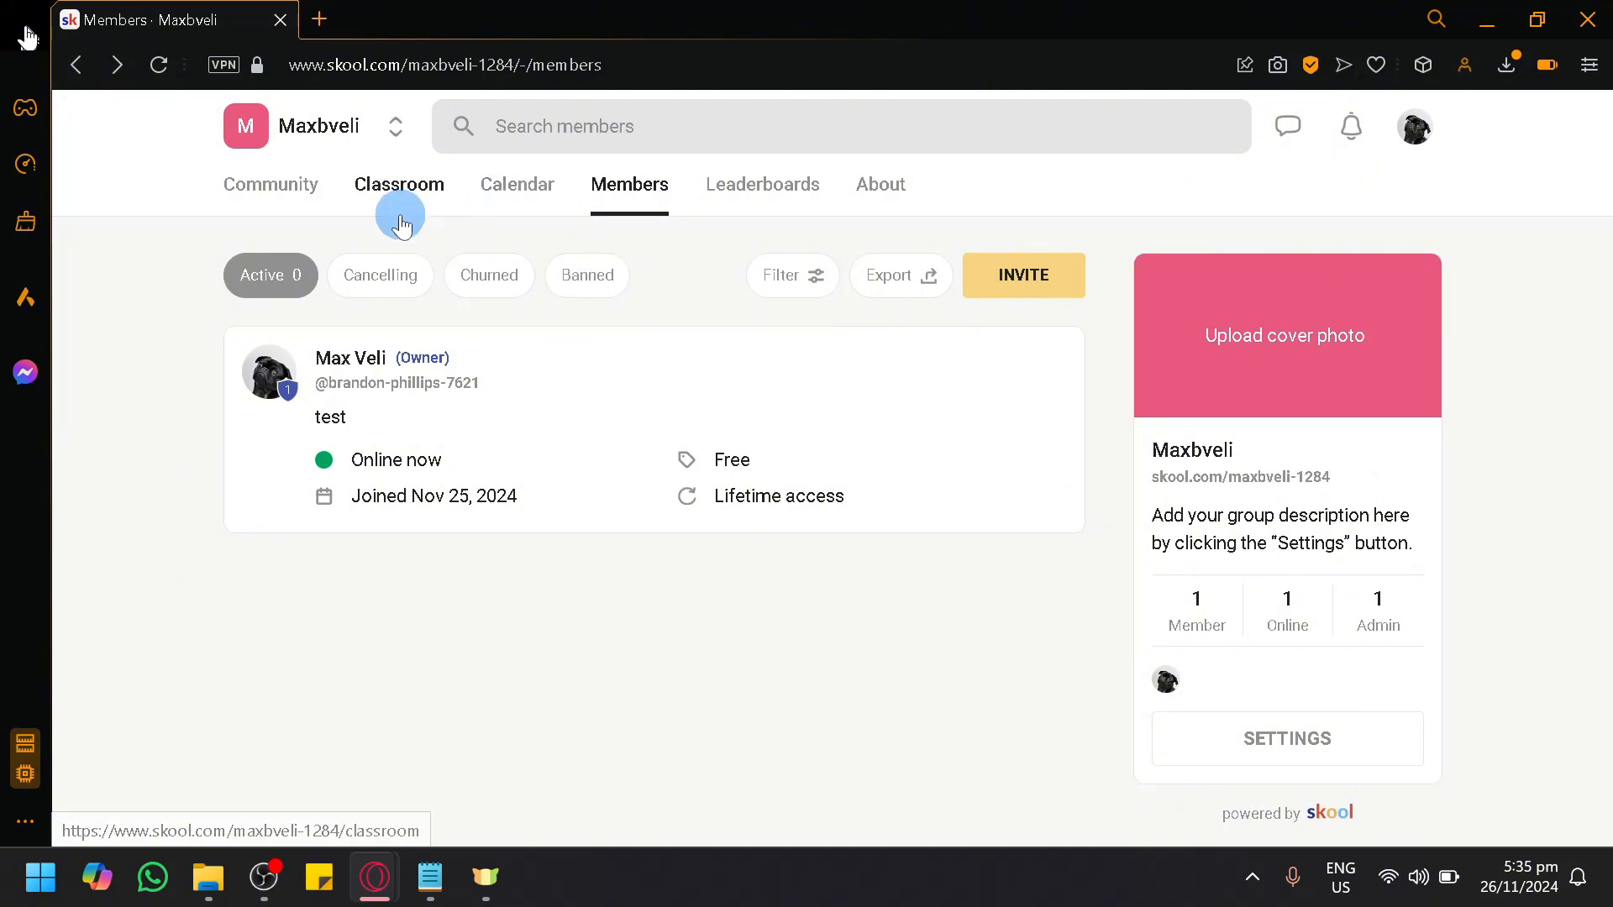
Step: Return to the group's classroom and open the first page of the Java course
{"action": "left_click", "coordinate": [380, 197]}
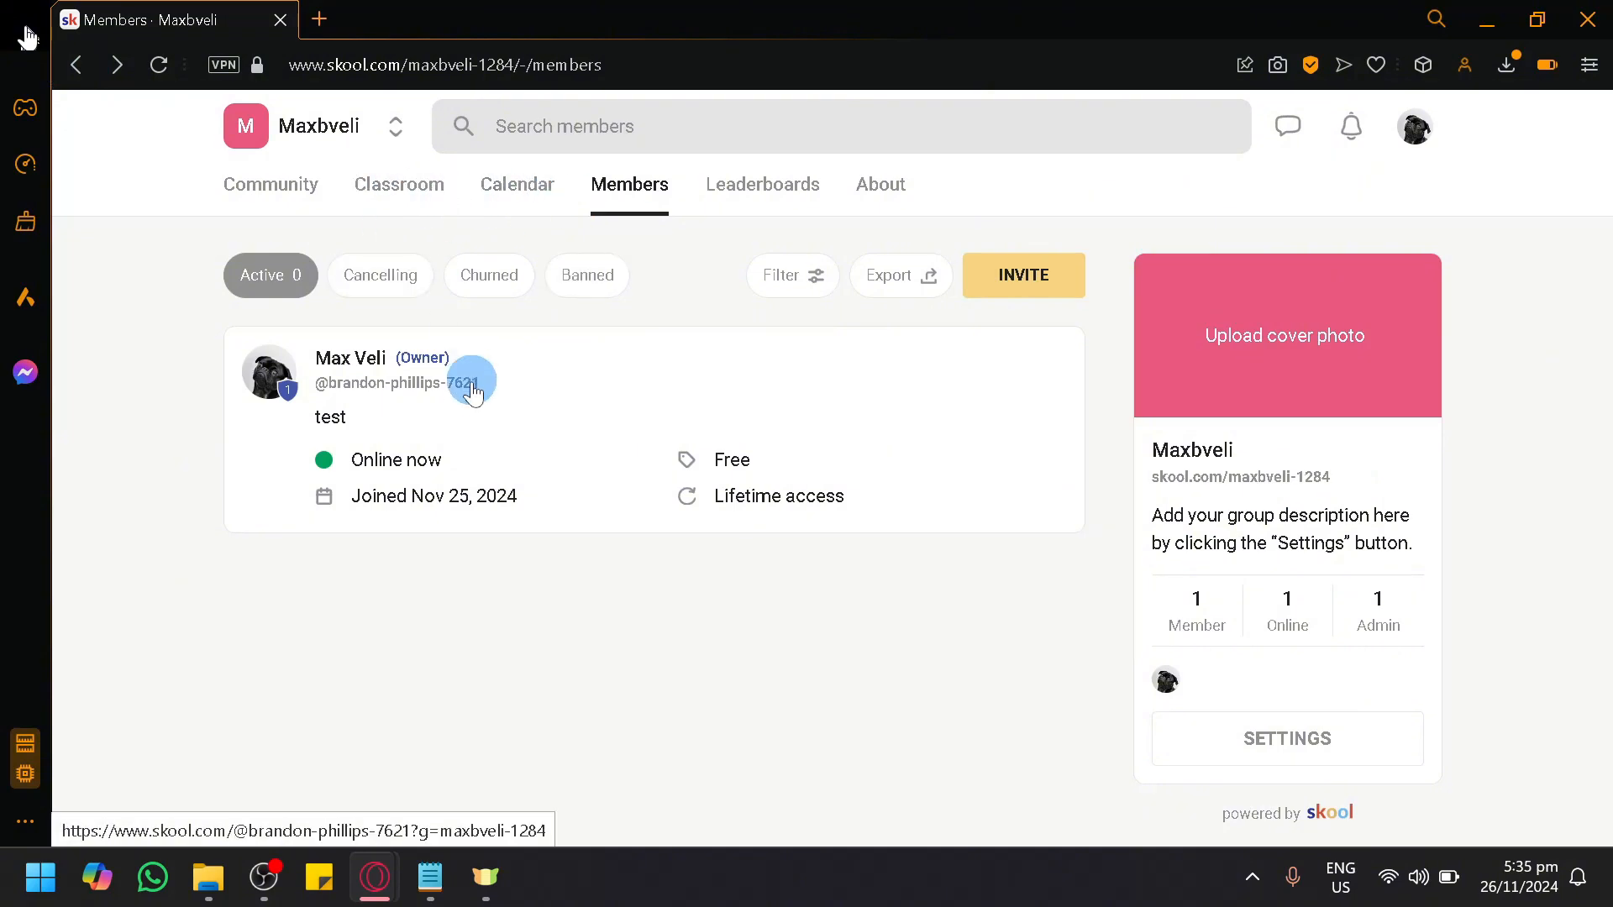
{"action": "left_click", "coordinate": [396, 187]}
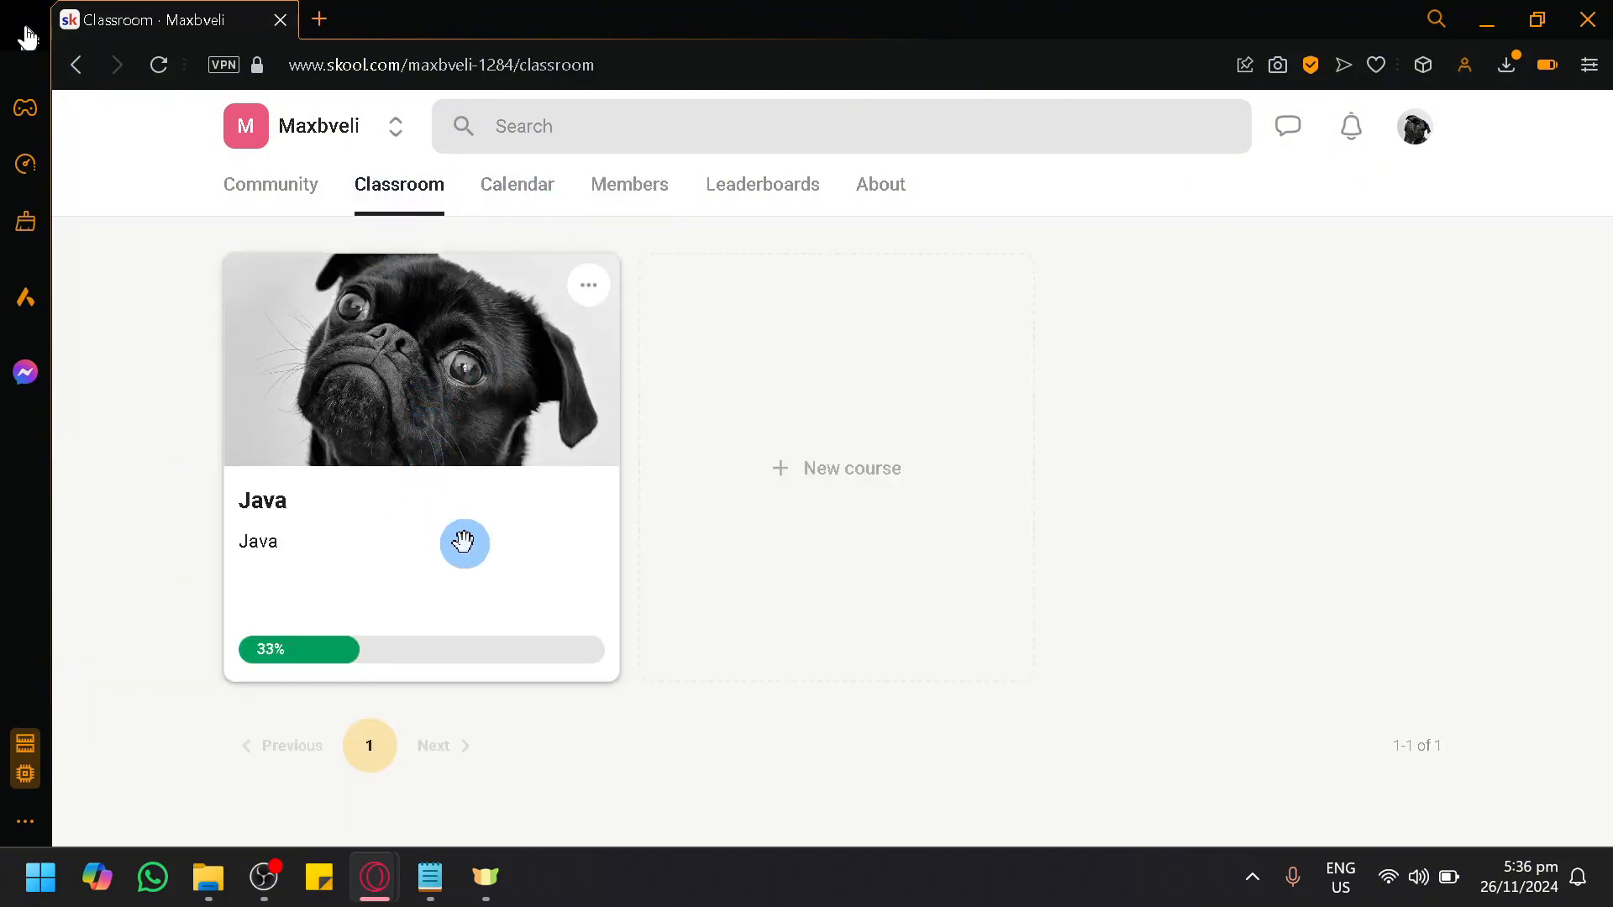
{"action": "left_click", "coordinate": [468, 575]}
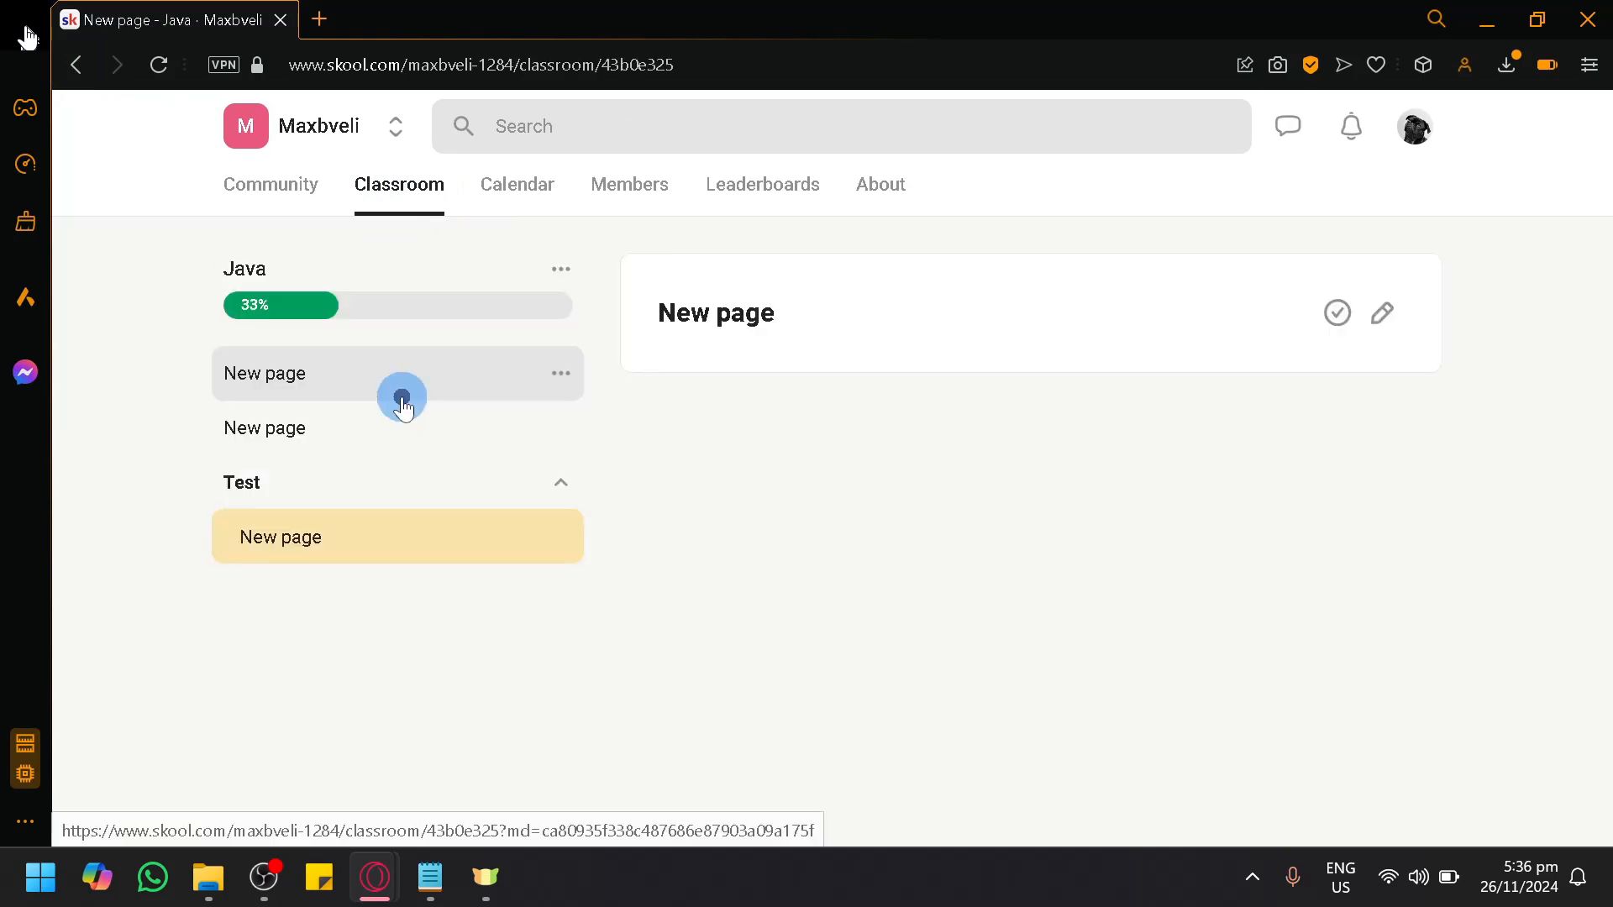
{"action": "left_click", "coordinate": [315, 388]}
Step: Review the Java course's access, cover and publishing settings, and close them without making changes
{"action": "left_click", "coordinate": [562, 270]}
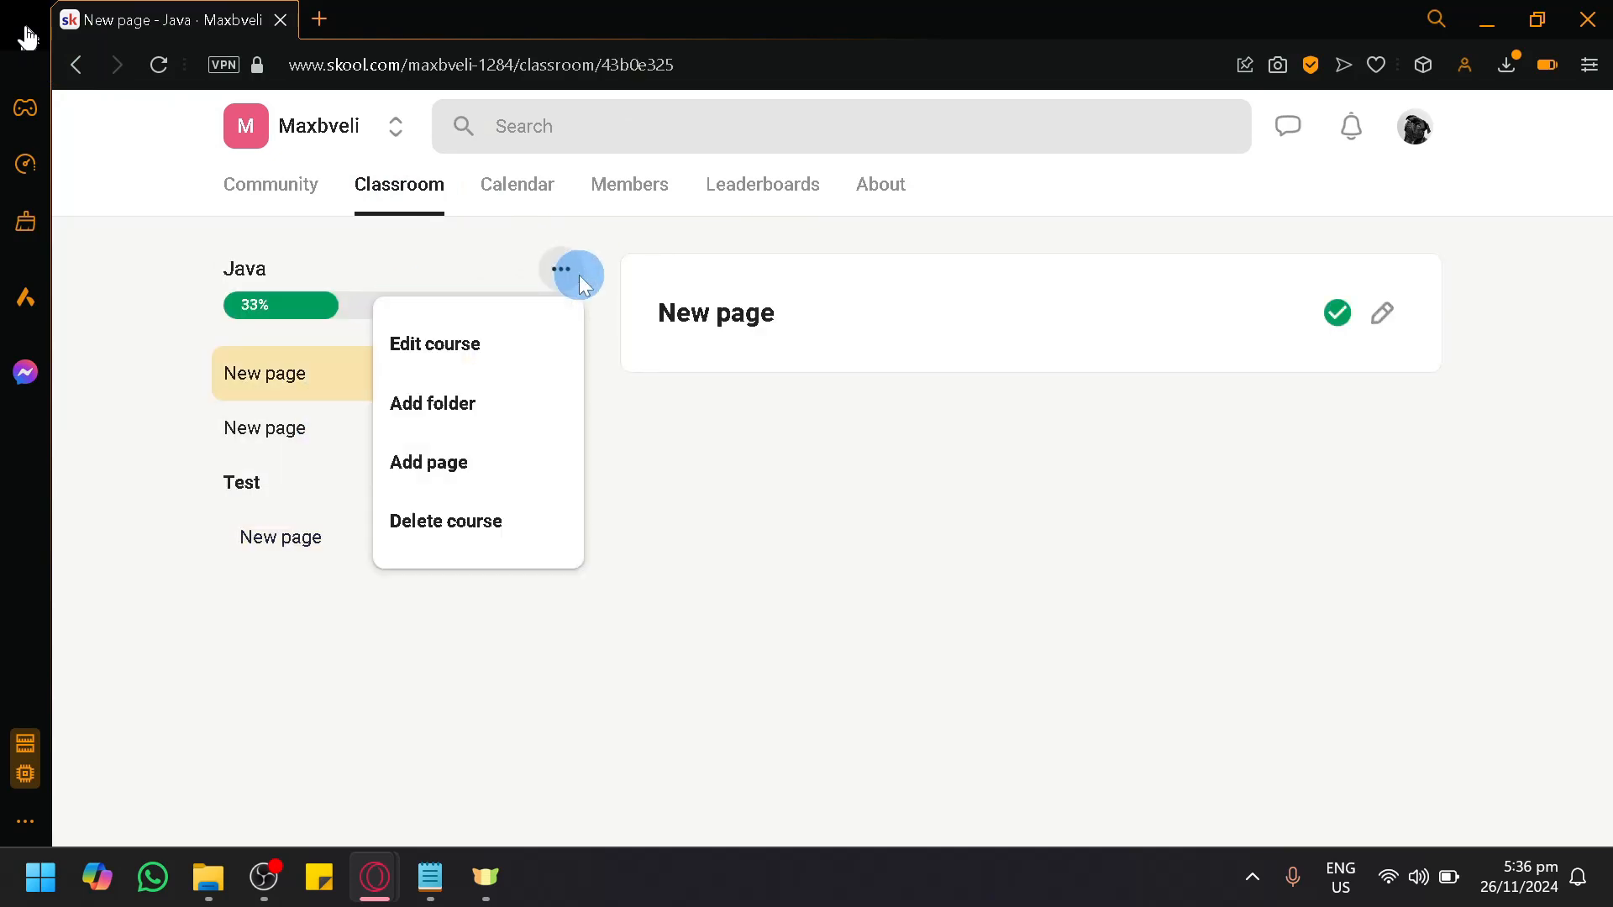
{"action": "left_click", "coordinate": [487, 350]}
{"action": "scroll", "coordinate": [1252, 611], "scroll_direction": "down", "scroll_amount": 3}
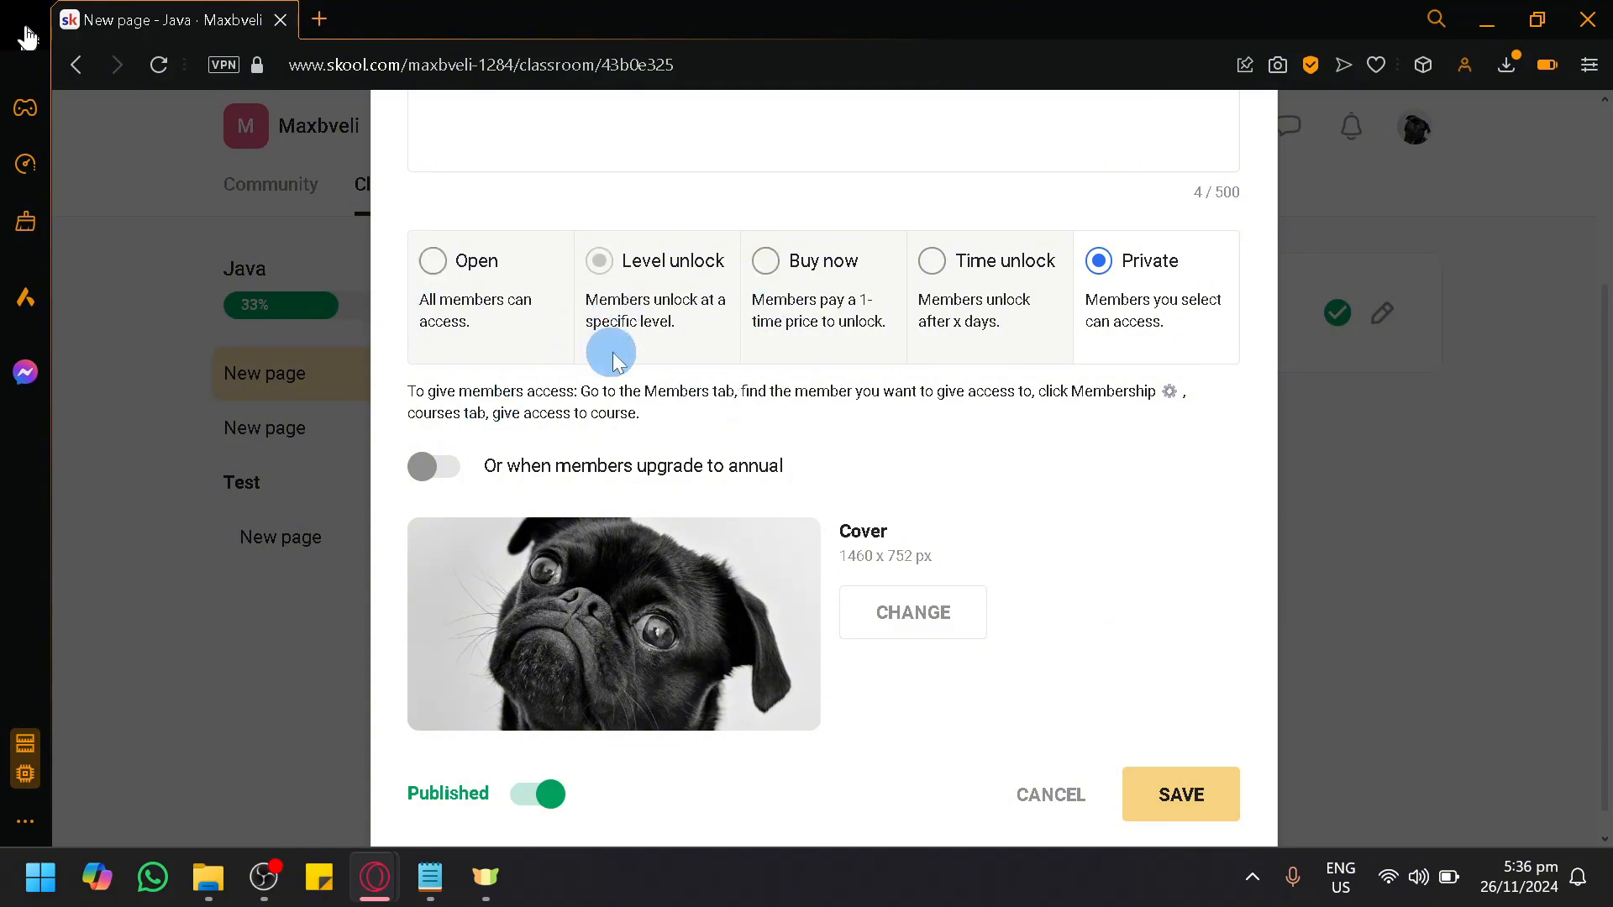
{"action": "scroll", "coordinate": [614, 350], "scroll_direction": "up", "scroll_amount": 3}
{"action": "left_click", "coordinate": [1529, 505]}
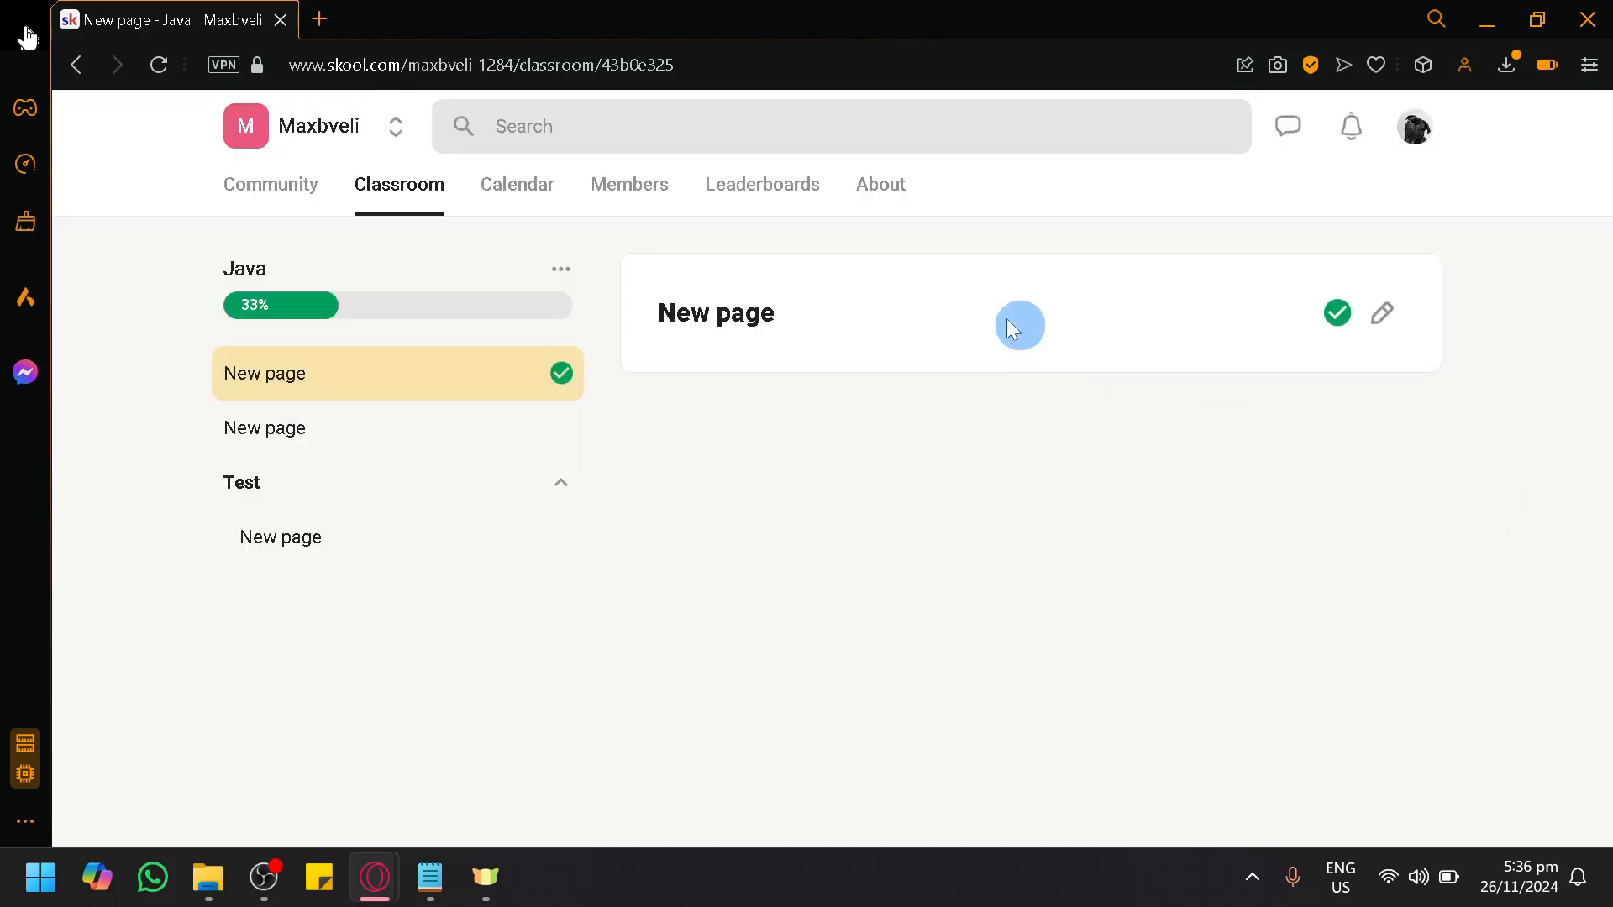
Step: Delete the Java course and confirm the deletion
{"action": "left_click", "coordinate": [547, 277]}
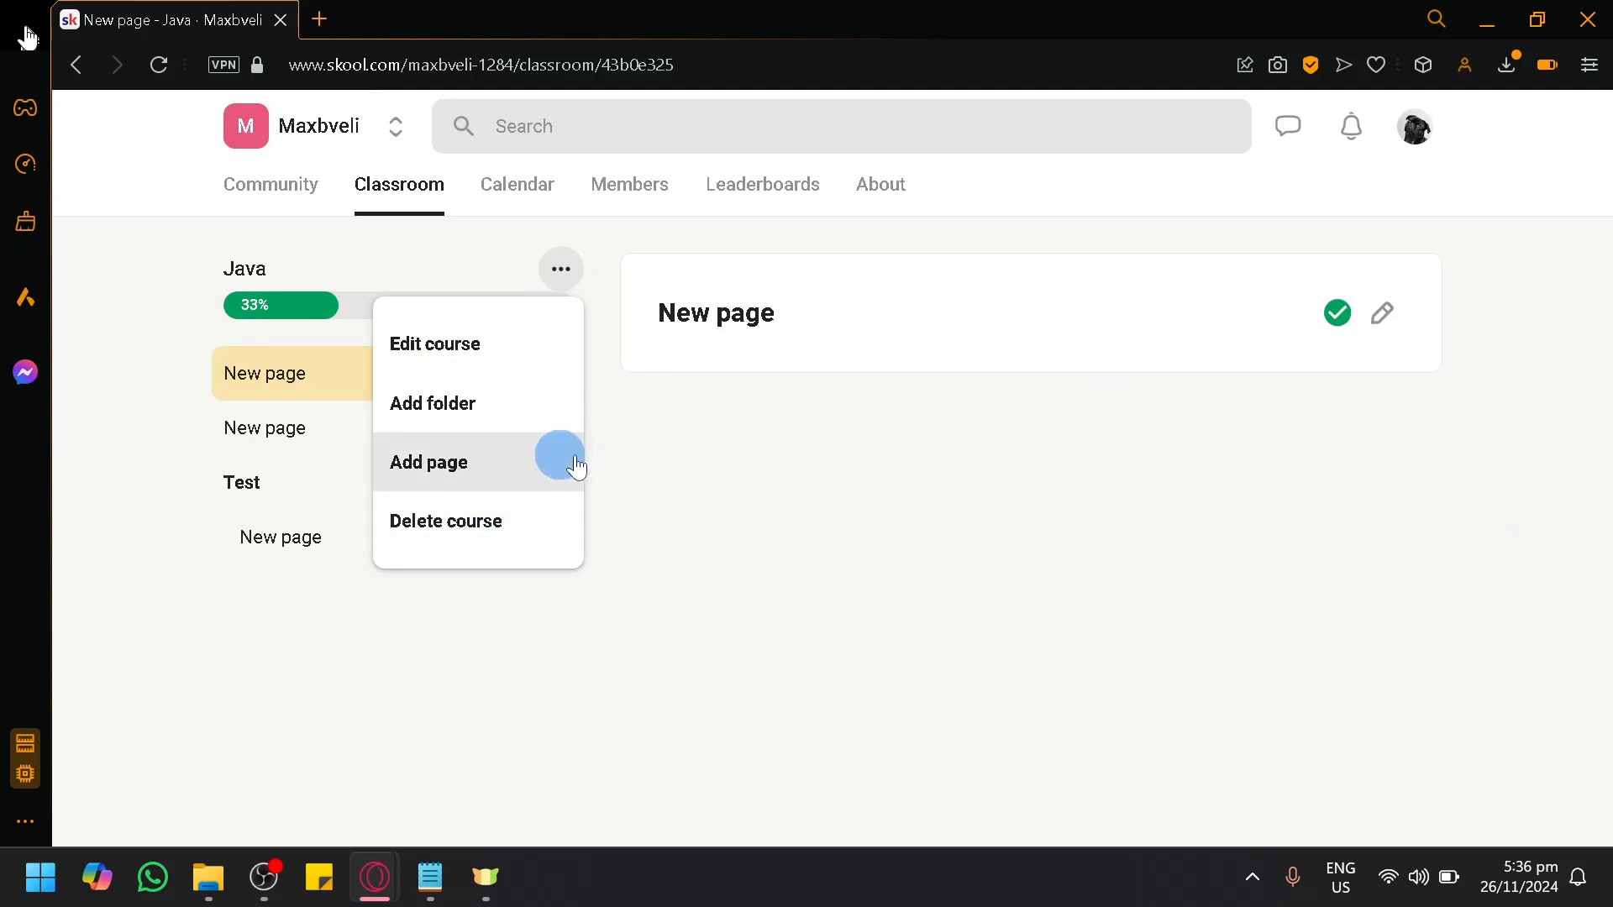
{"action": "left_click", "coordinate": [506, 523]}
{"action": "left_click", "coordinate": [979, 544]}
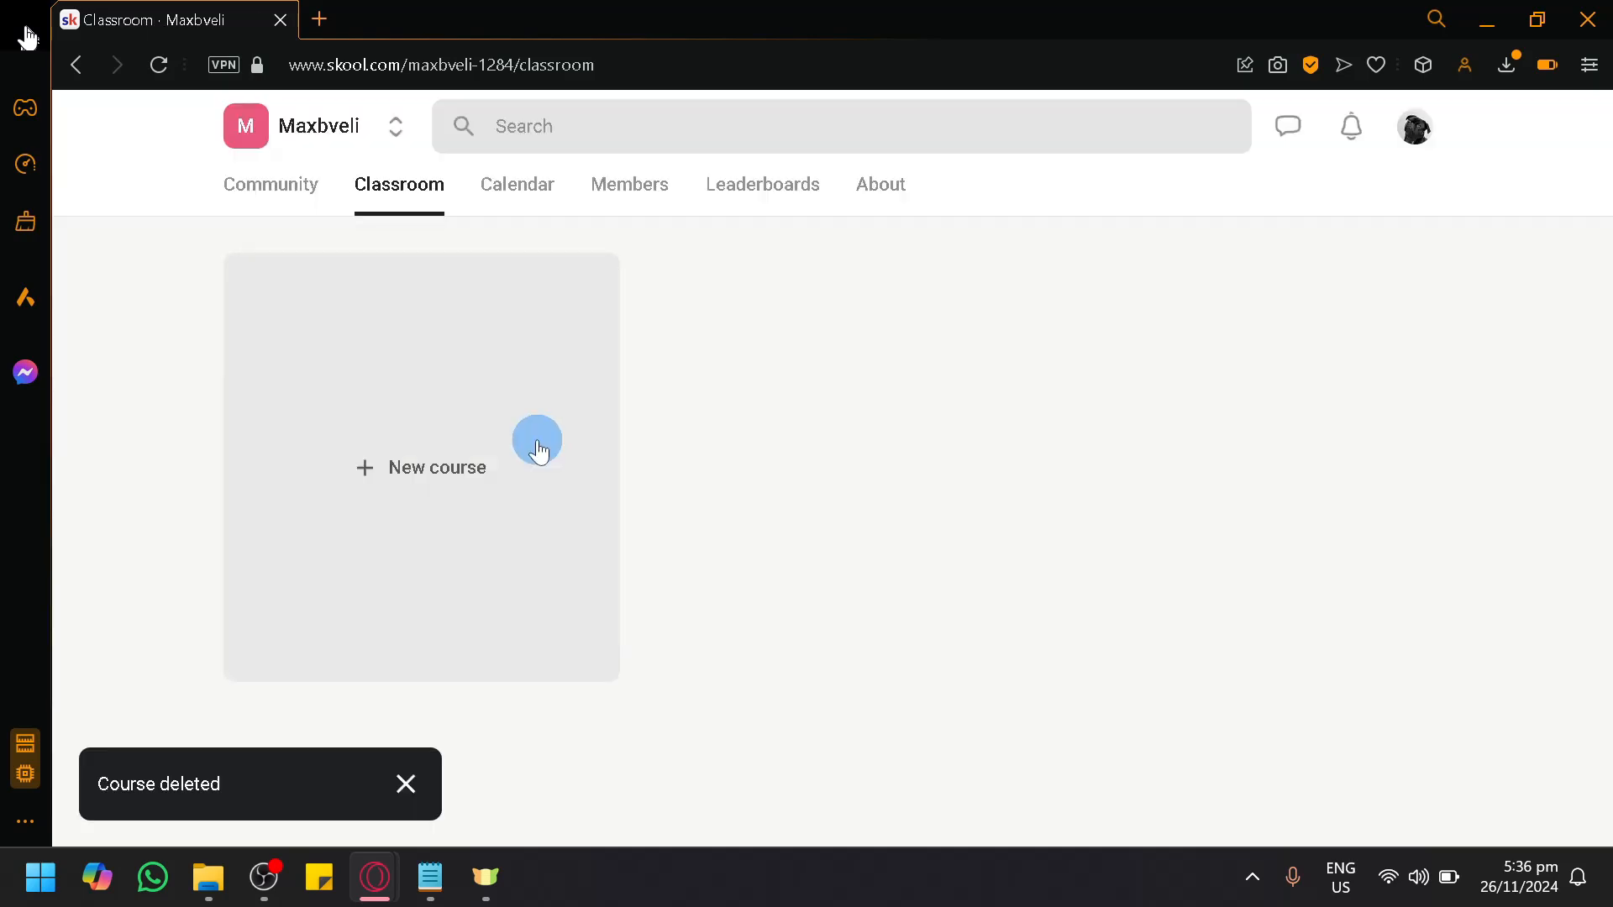
Step: Look through the group's Community, Classroom and Calendar pages
{"action": "left_click", "coordinate": [270, 195]}
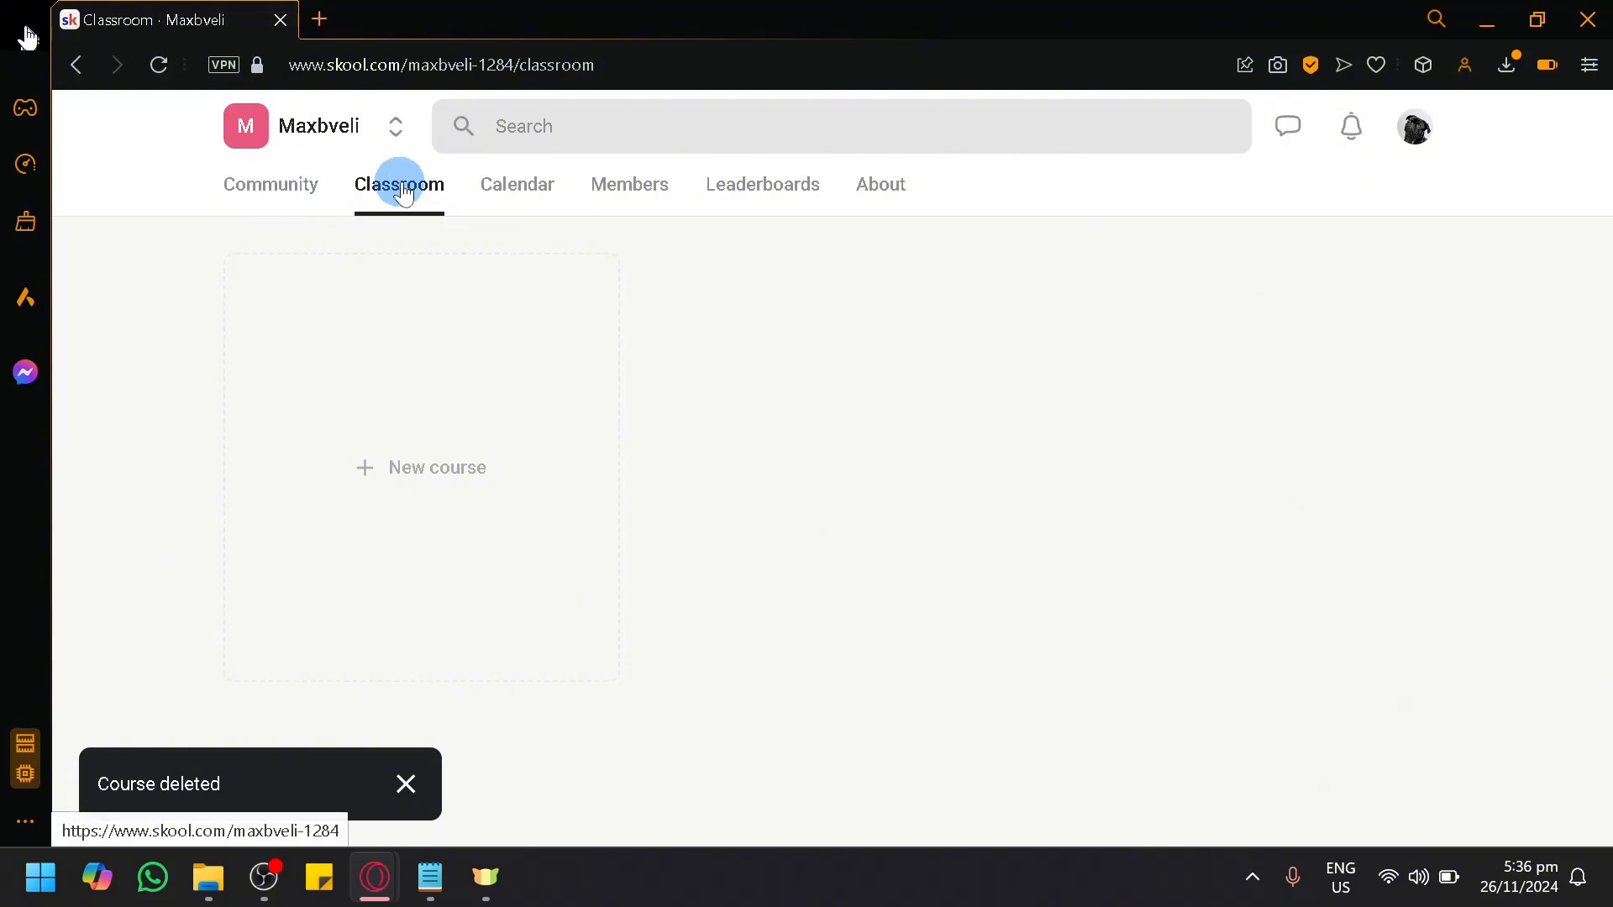
{"action": "left_click", "coordinate": [395, 130]}
{"action": "left_click", "coordinate": [605, 224]}
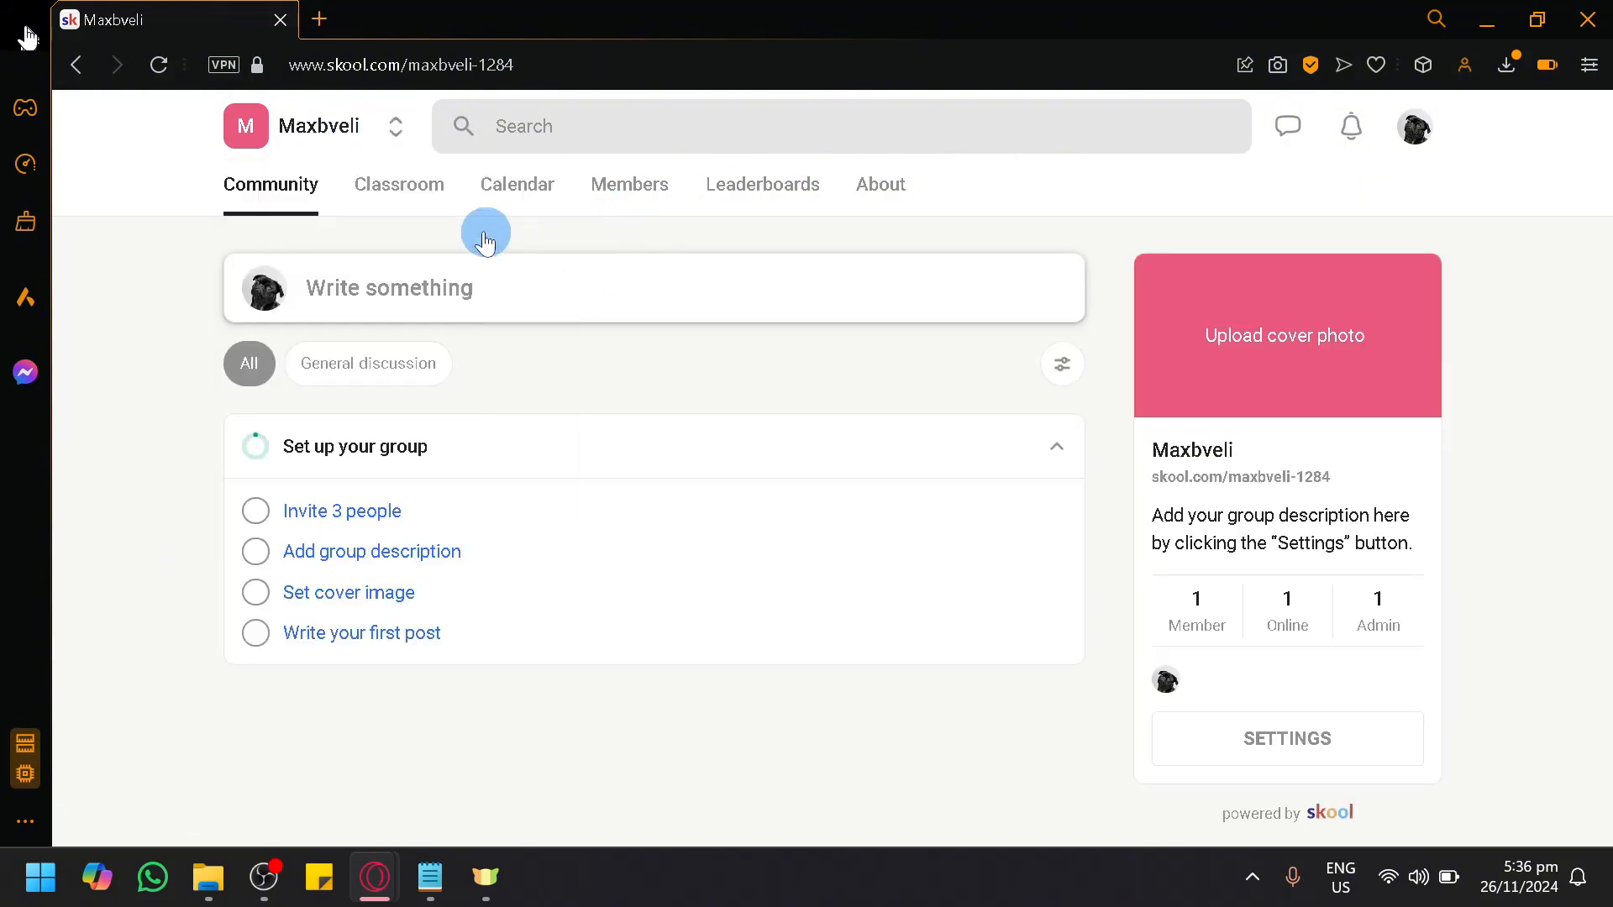
{"action": "left_click", "coordinate": [397, 187]}
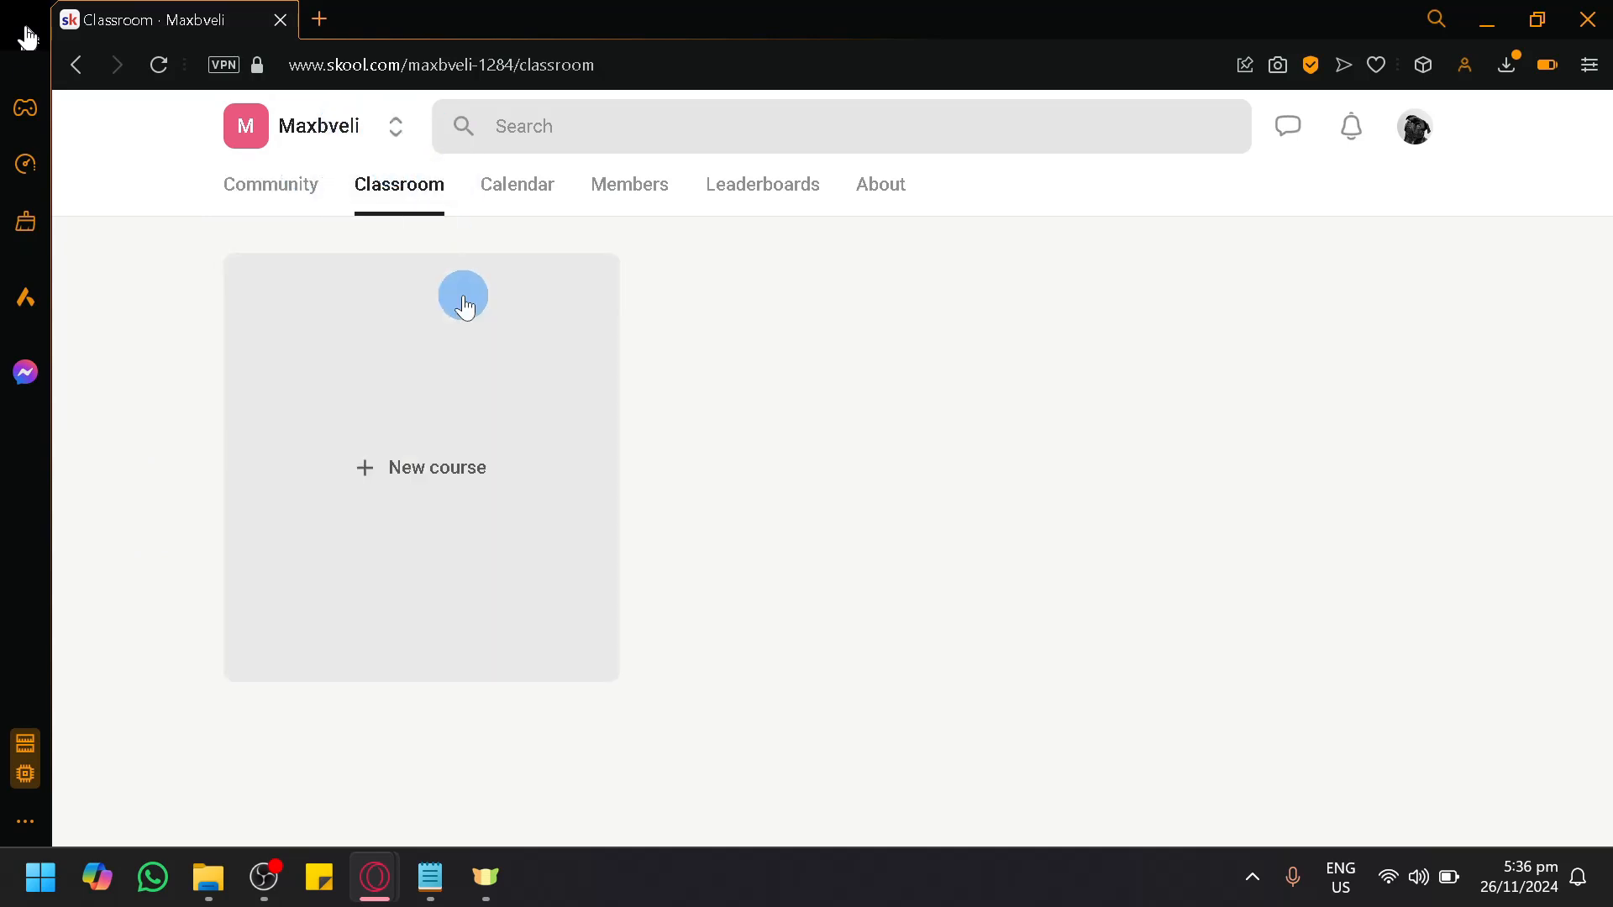
{"action": "left_click", "coordinate": [525, 193]}
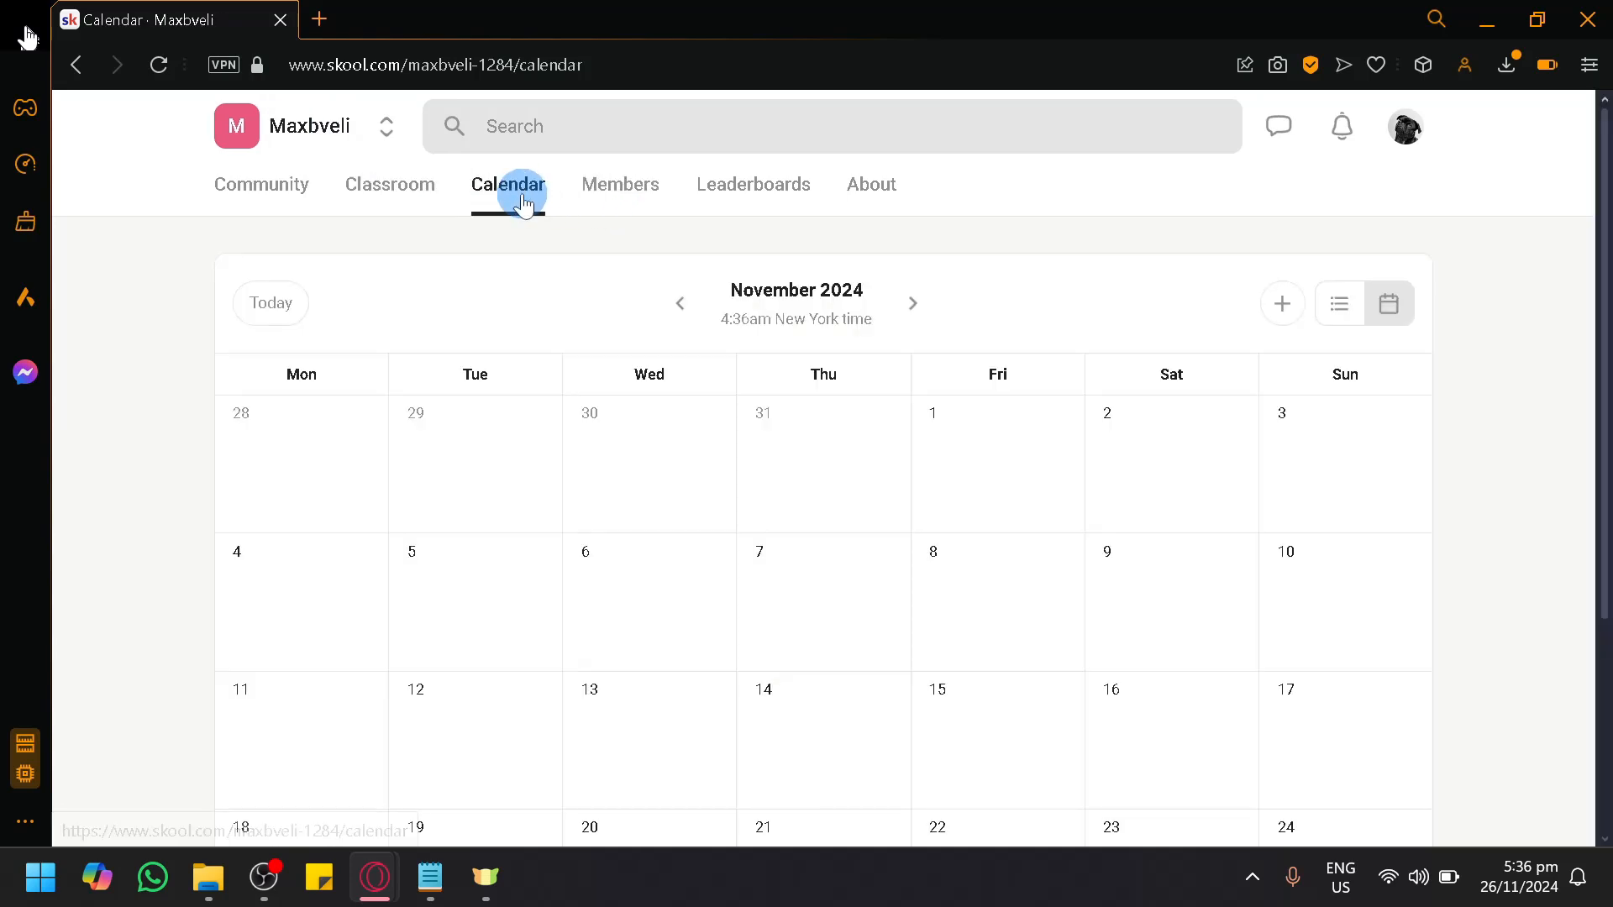
Step: Open the members list, view the group's invite options, and close them
{"action": "left_click", "coordinate": [607, 197]}
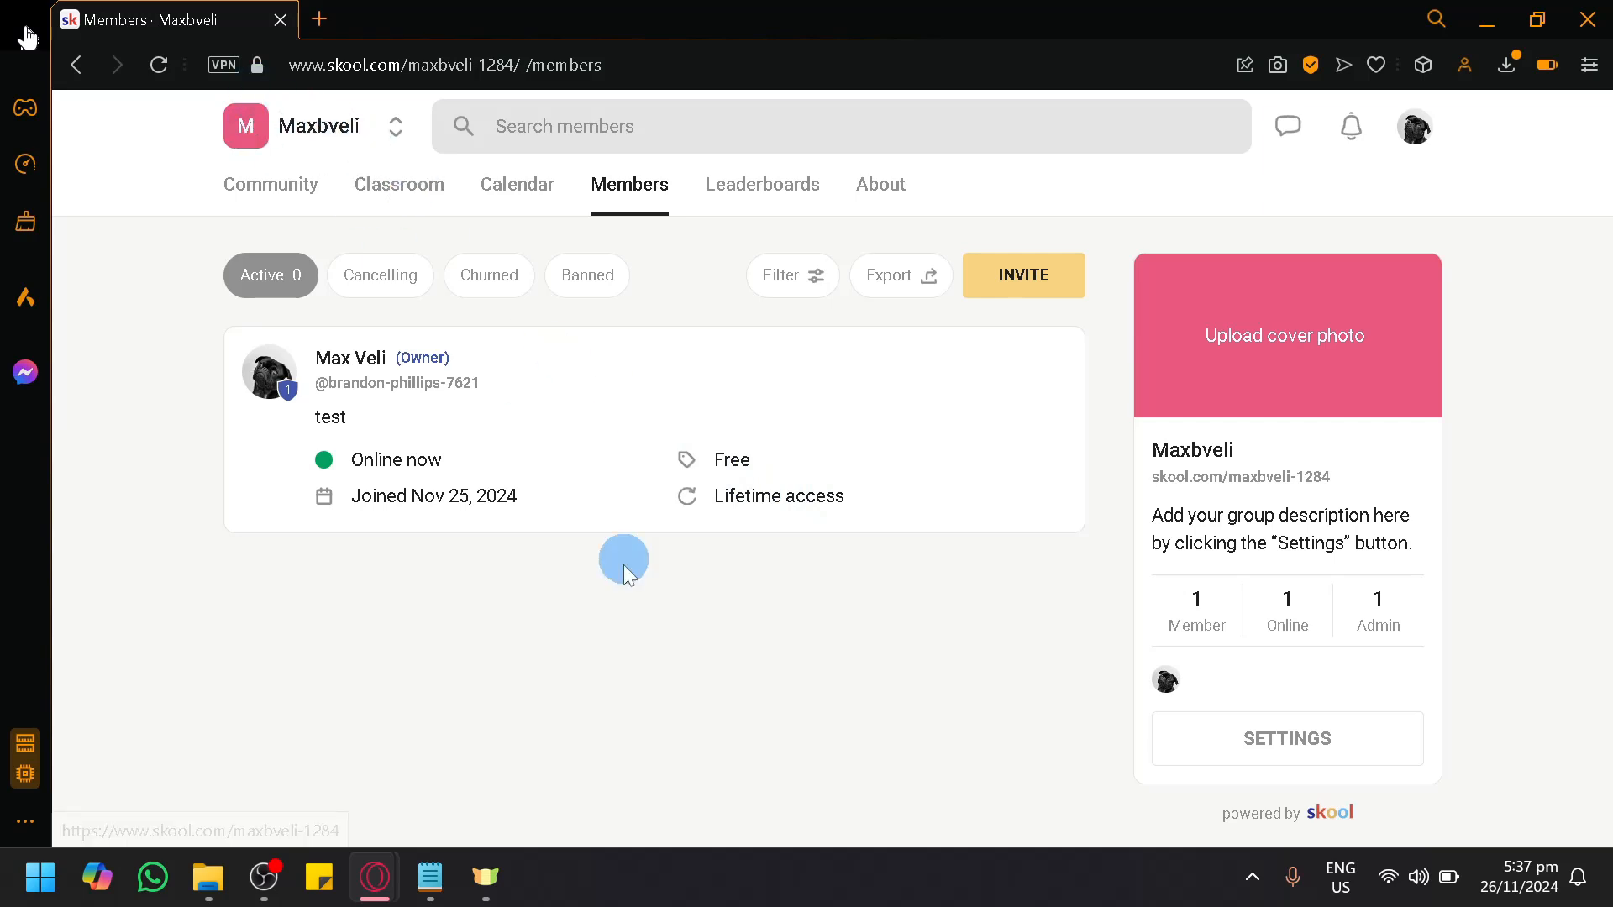
{"action": "left_click", "coordinate": [1040, 285]}
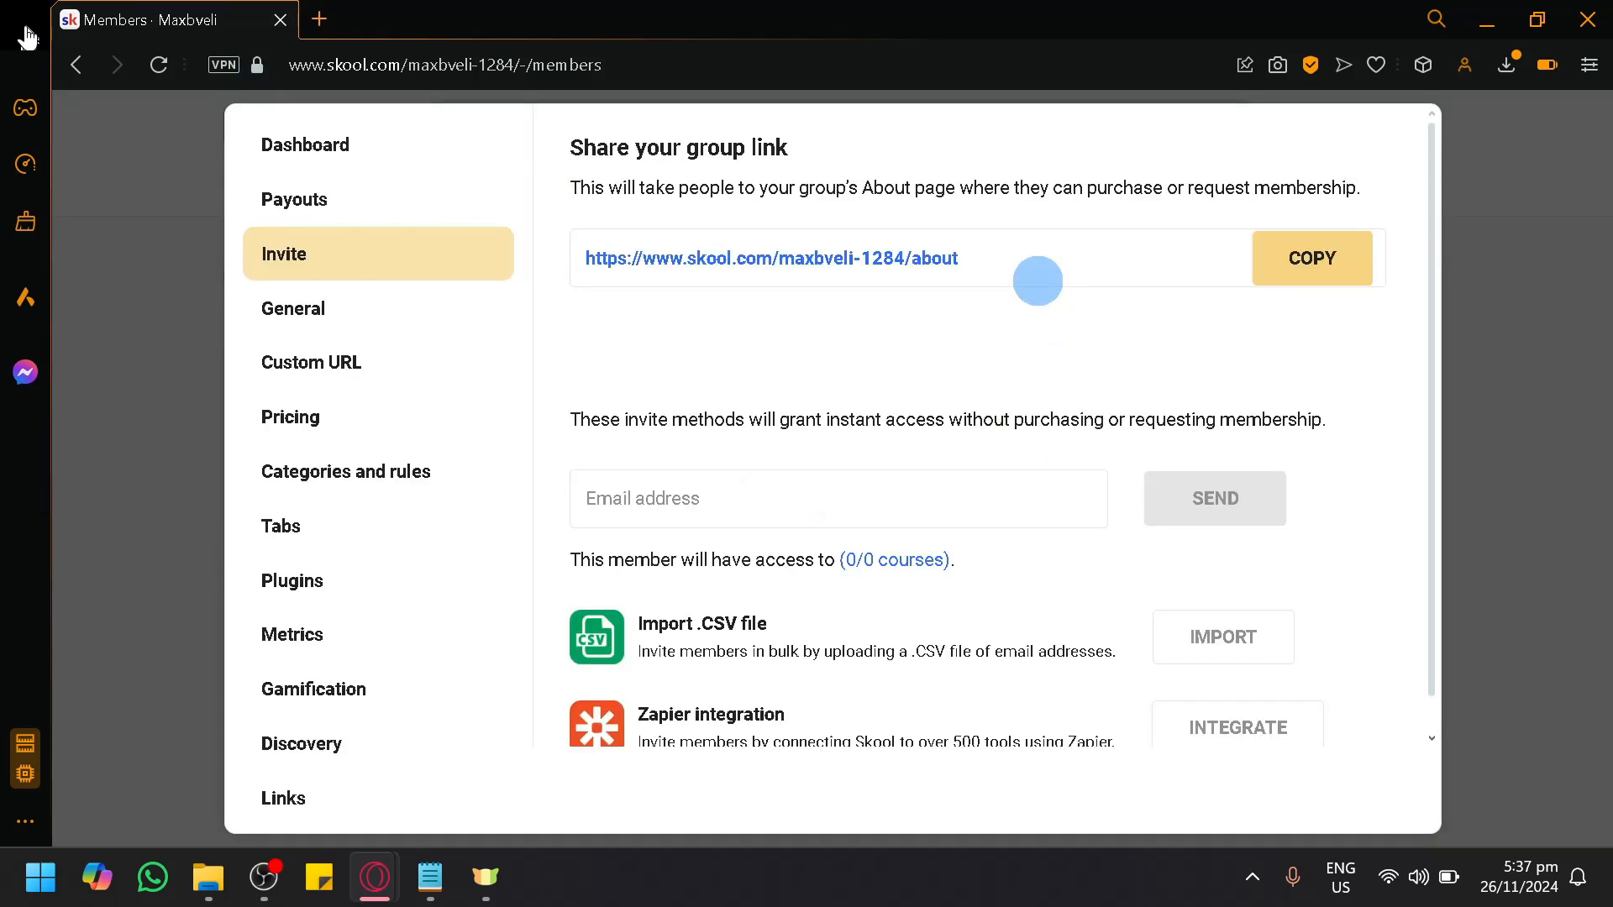
{"action": "left_click", "coordinate": [1524, 310]}
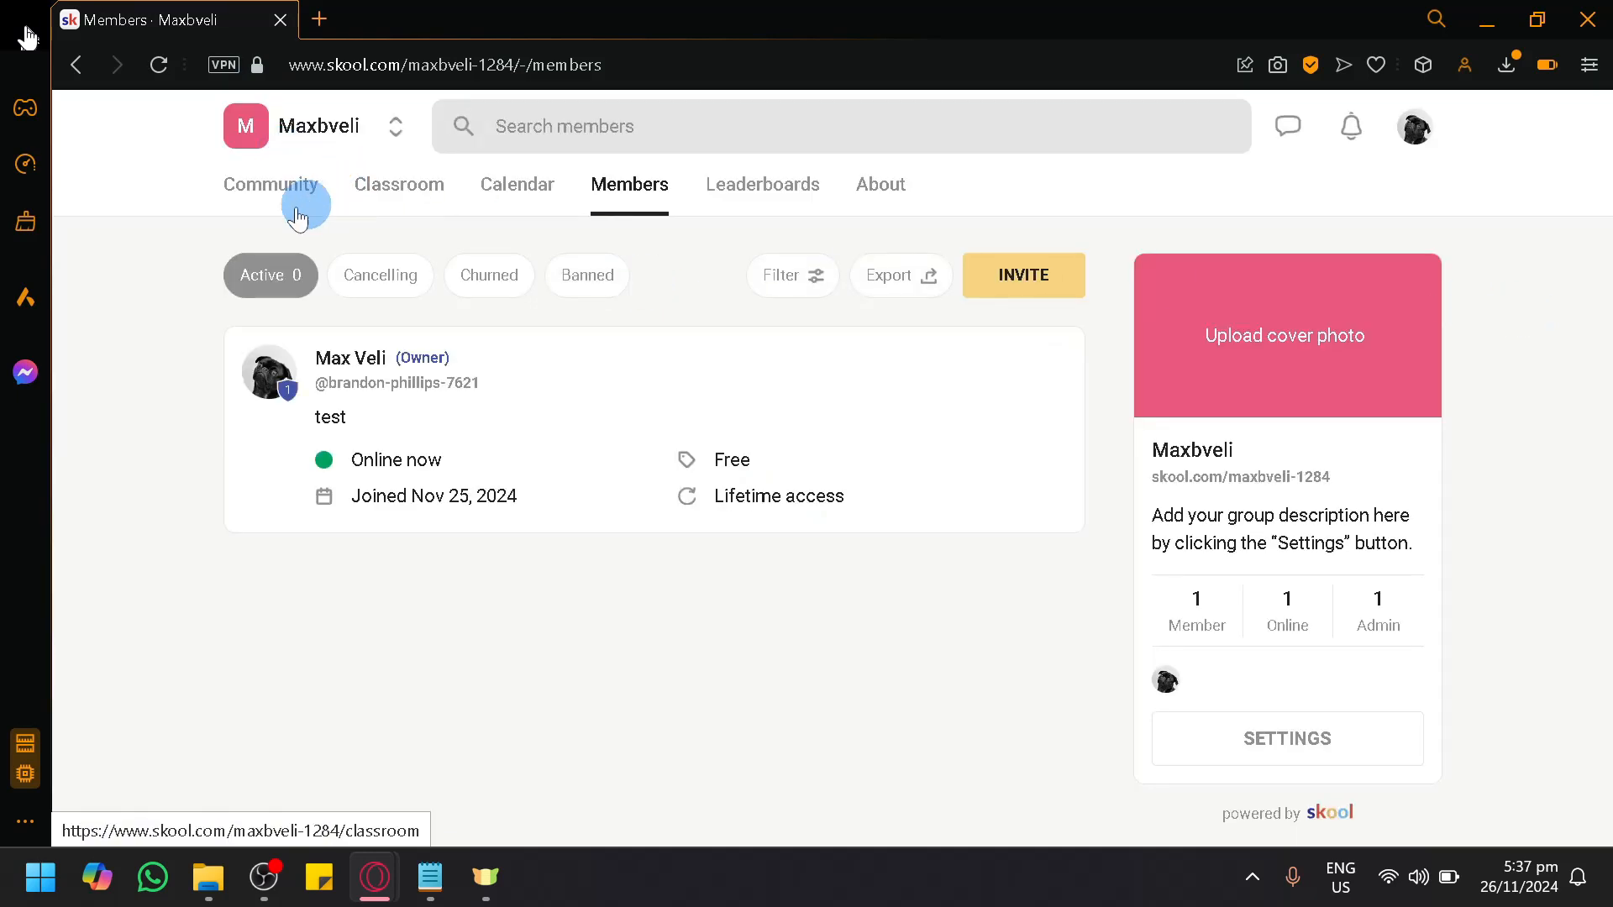
Step: Revisit the group's classroom, switch to the Skool Community group, and browse its post feed
{"action": "left_click", "coordinate": [391, 181]}
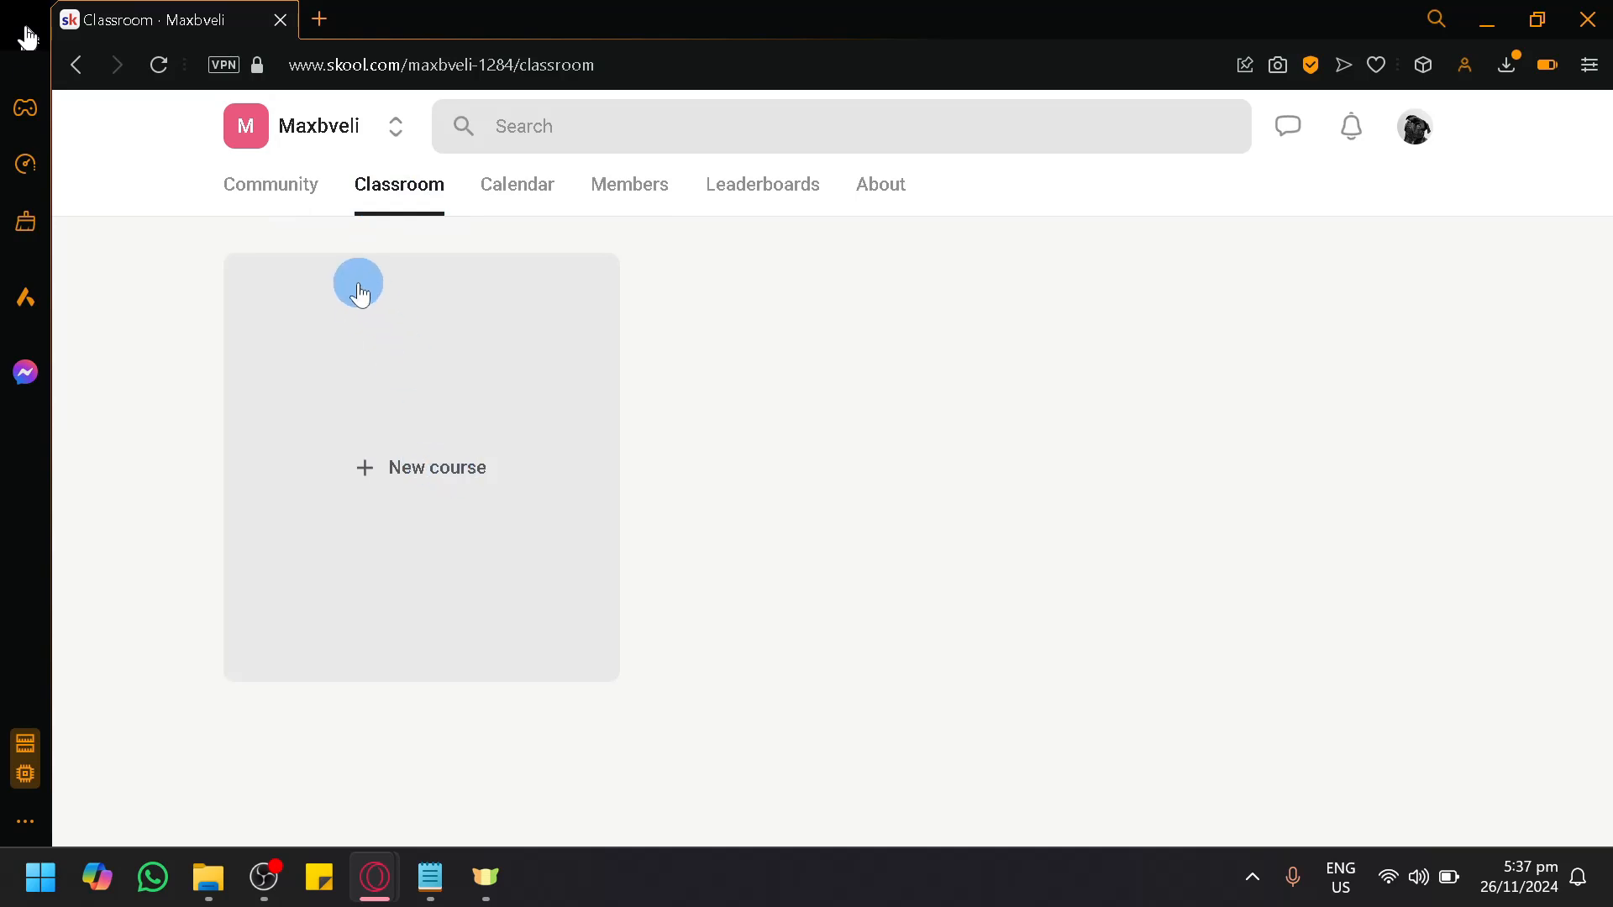
{"action": "left_click", "coordinate": [393, 122]}
{"action": "left_click", "coordinate": [390, 471]}
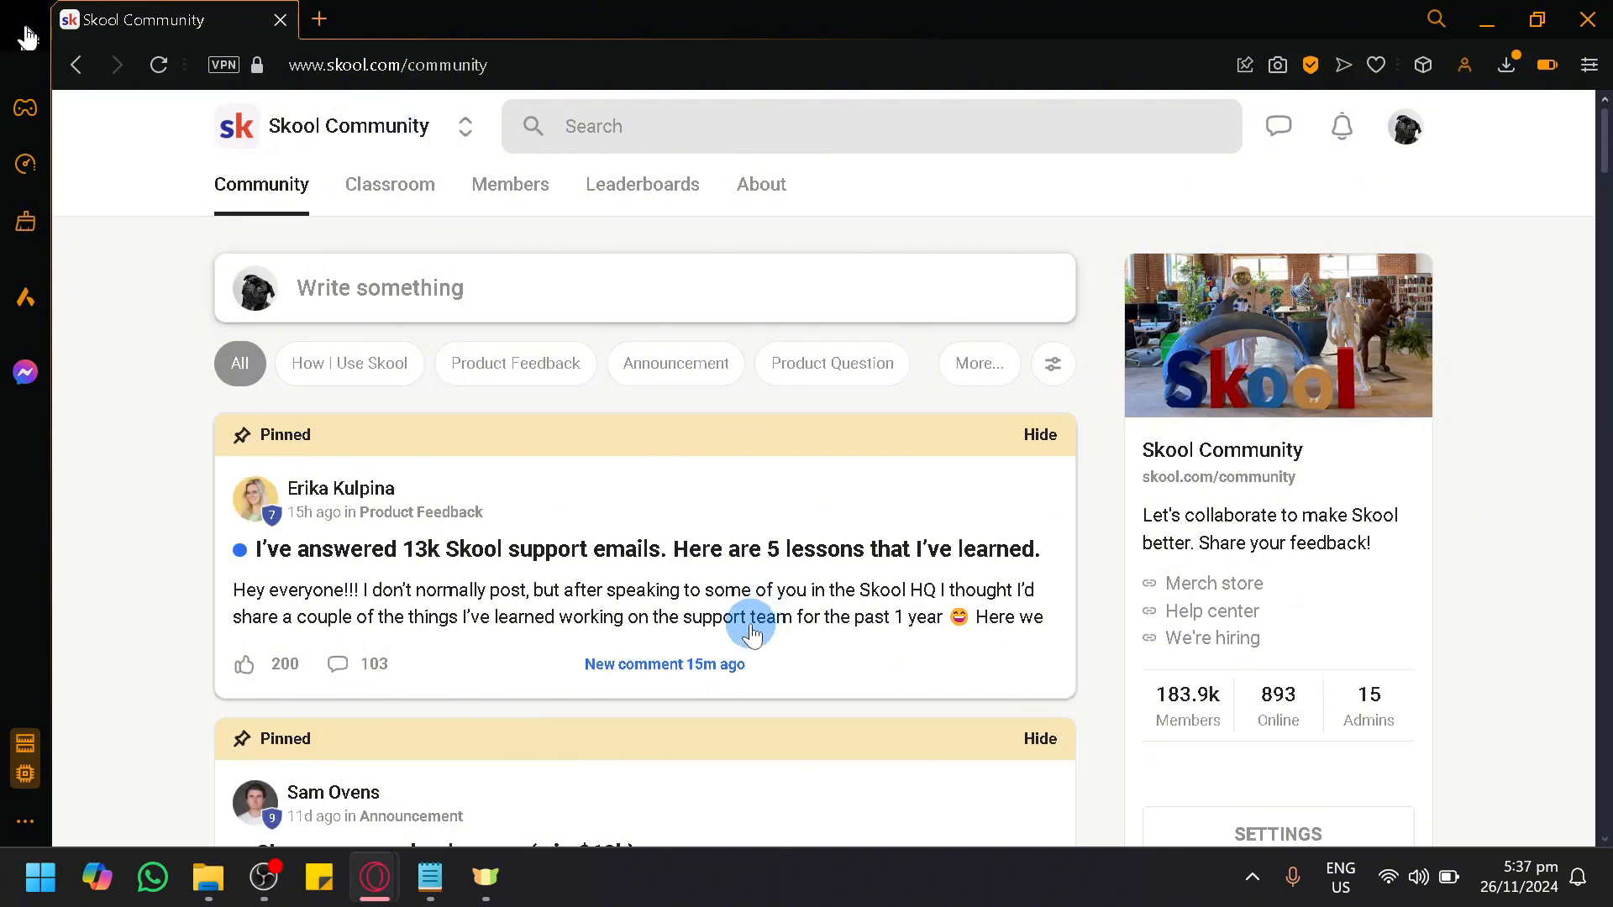
{"action": "scroll", "coordinate": [447, 306], "scroll_direction": "down", "scroll_amount": 15}
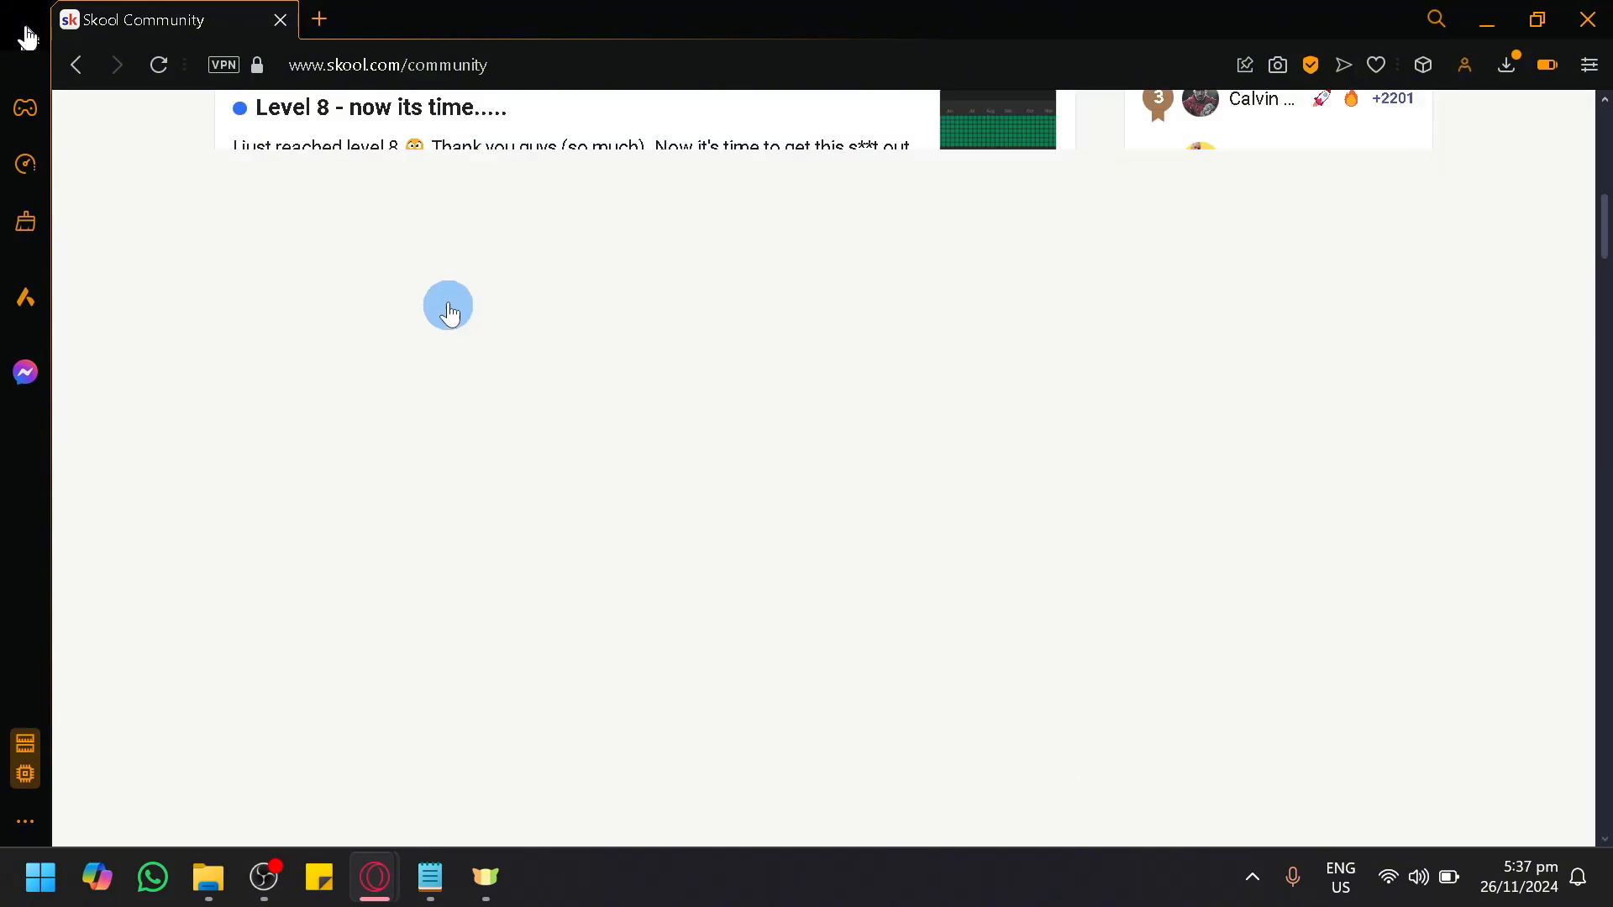
{"action": "scroll", "coordinate": [399, 331], "scroll_direction": "up", "scroll_amount": 15}
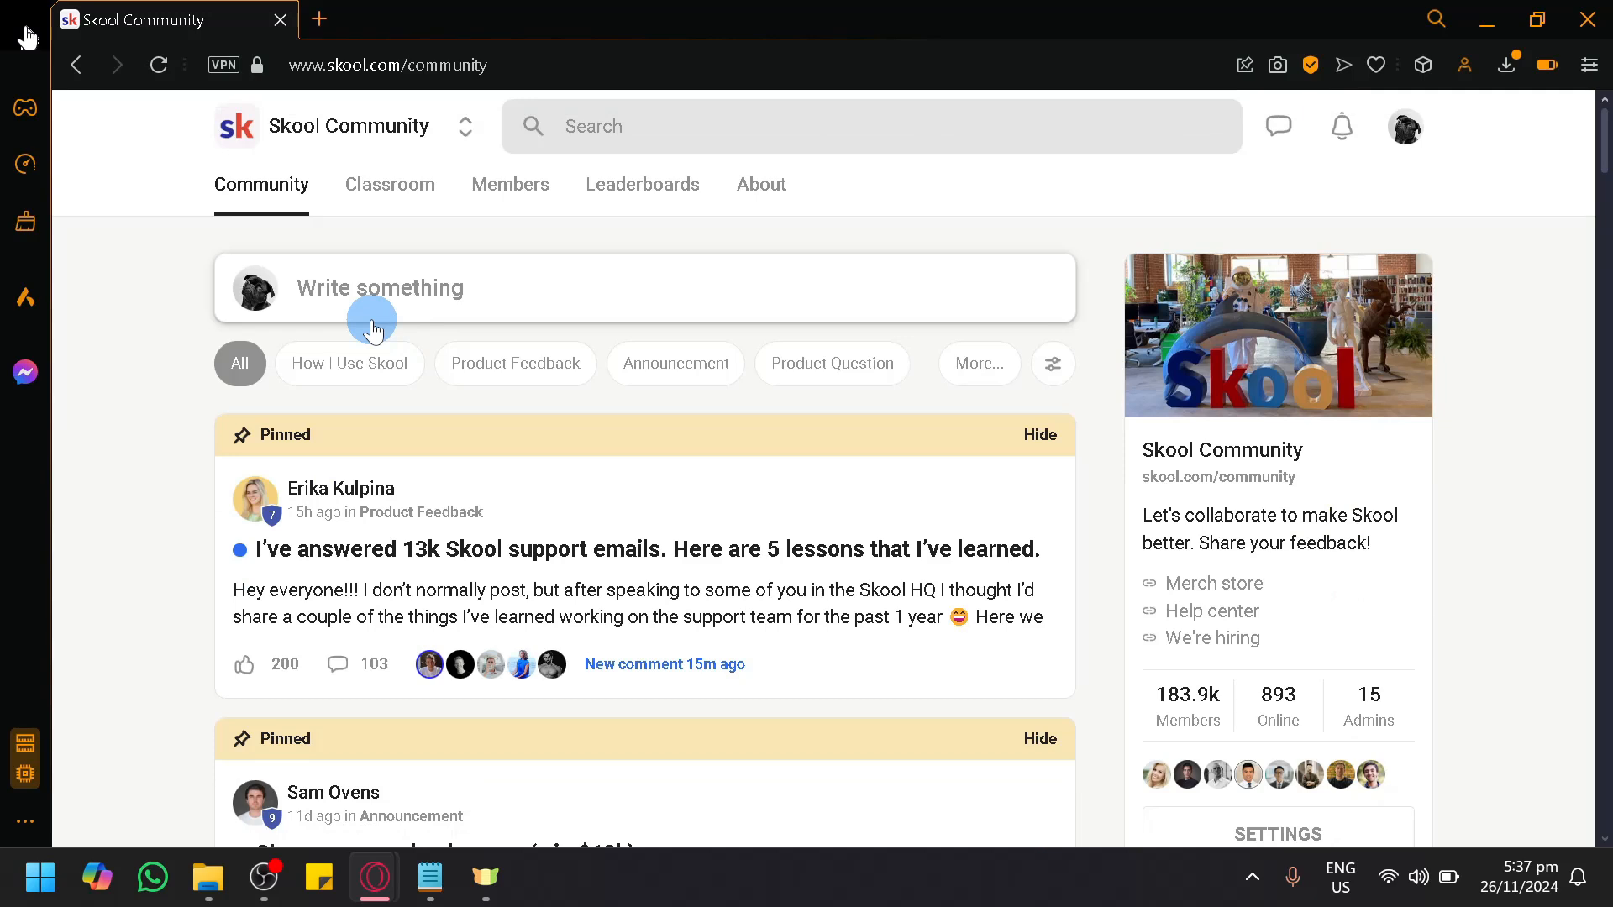
Step: Browse the courses offered in the Skool Community classroom
{"action": "left_click", "coordinate": [379, 204]}
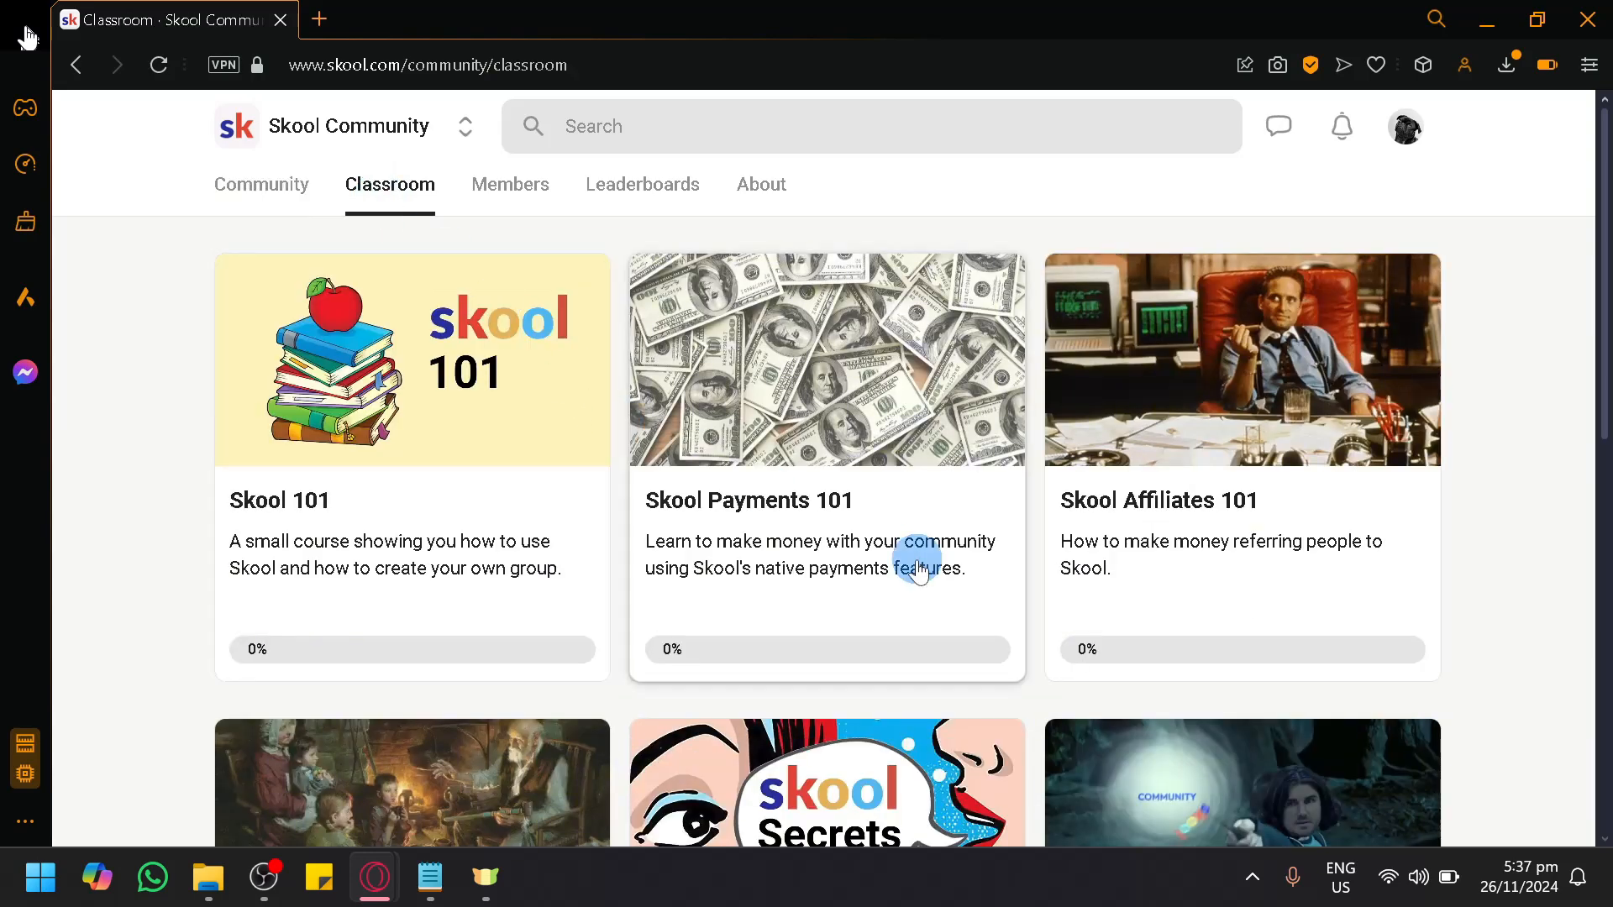
{"action": "scroll", "coordinate": [1152, 623], "scroll_direction": "down", "scroll_amount": 3}
{"action": "scroll", "coordinate": [1152, 623], "scroll_direction": "up", "scroll_amount": 3}
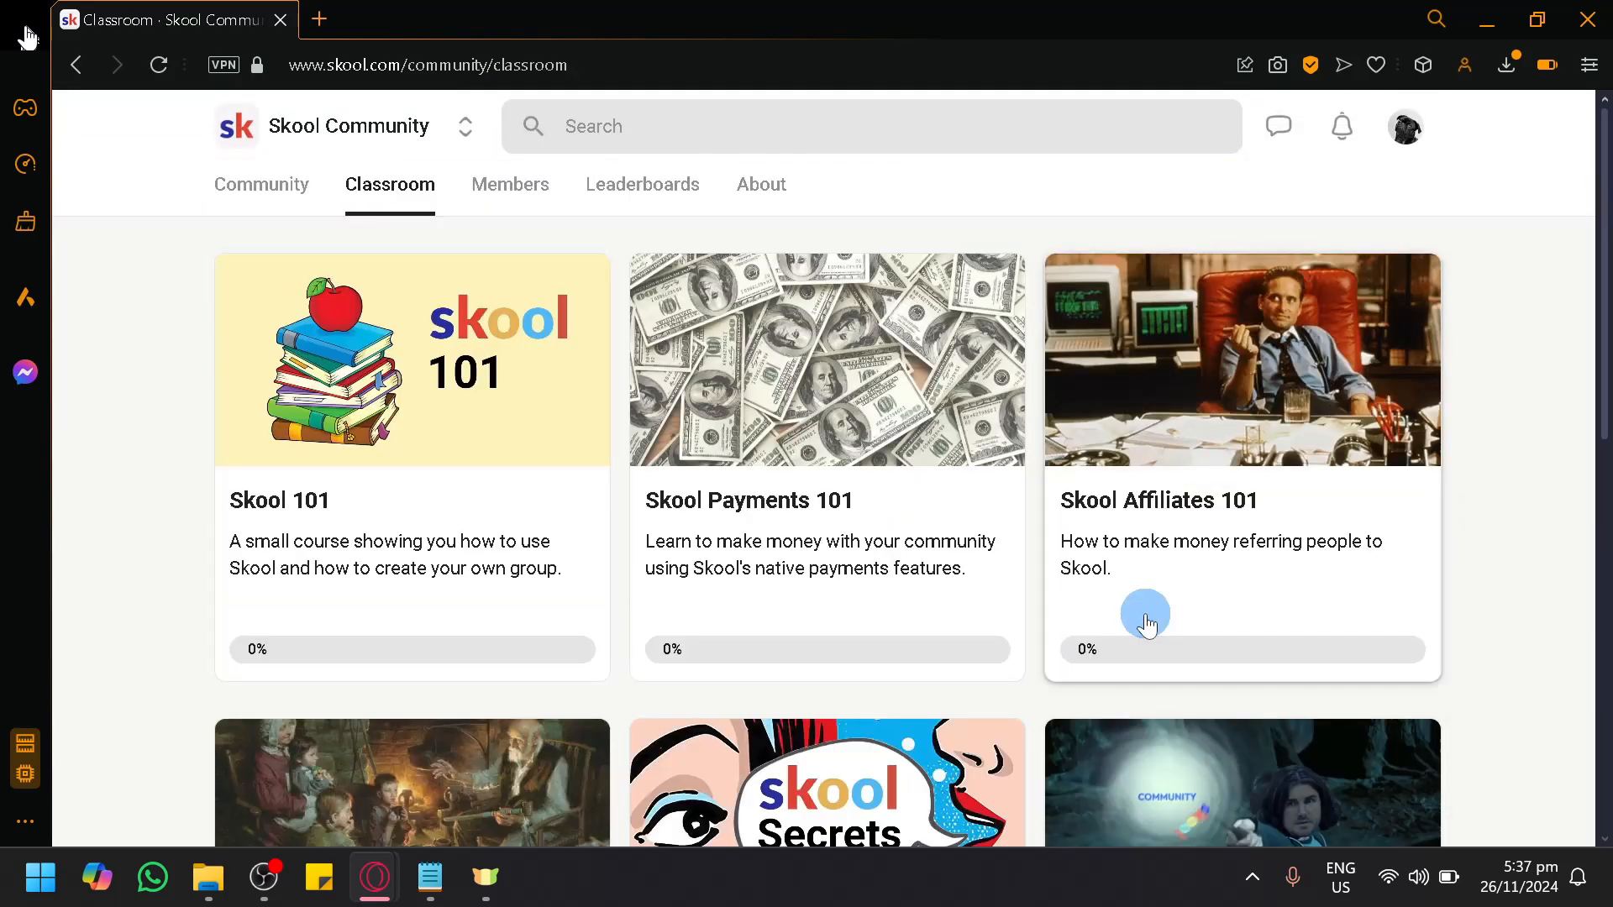
{"action": "scroll", "coordinate": [1147, 617], "scroll_direction": "down", "scroll_amount": 10}
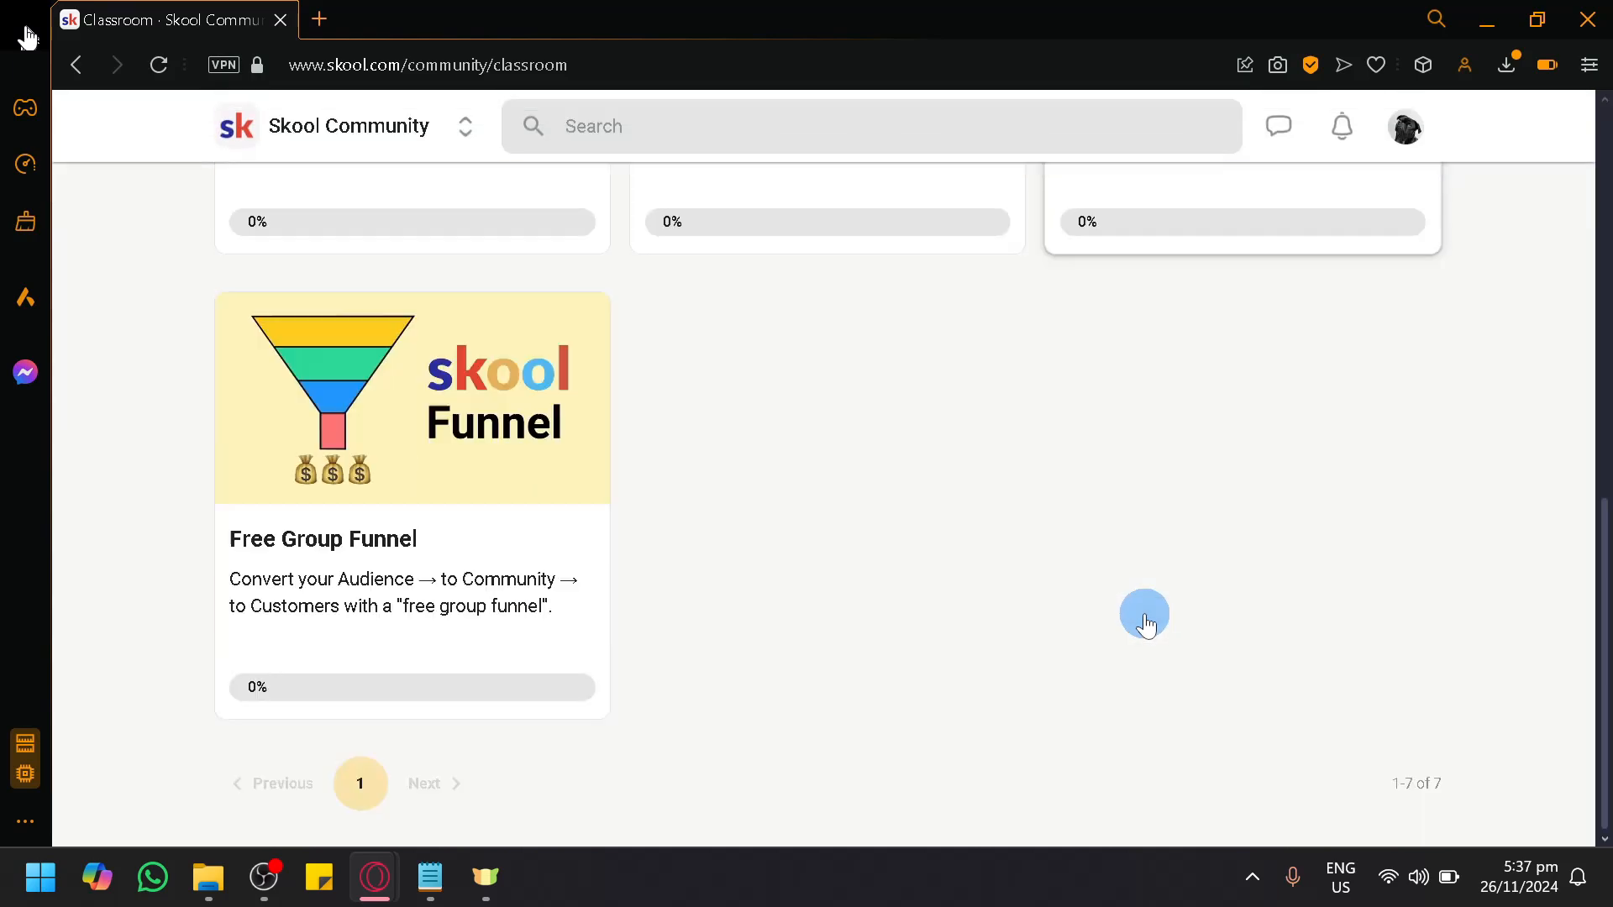
{"action": "scroll", "coordinate": [1145, 672], "scroll_direction": "up", "scroll_amount": 10}
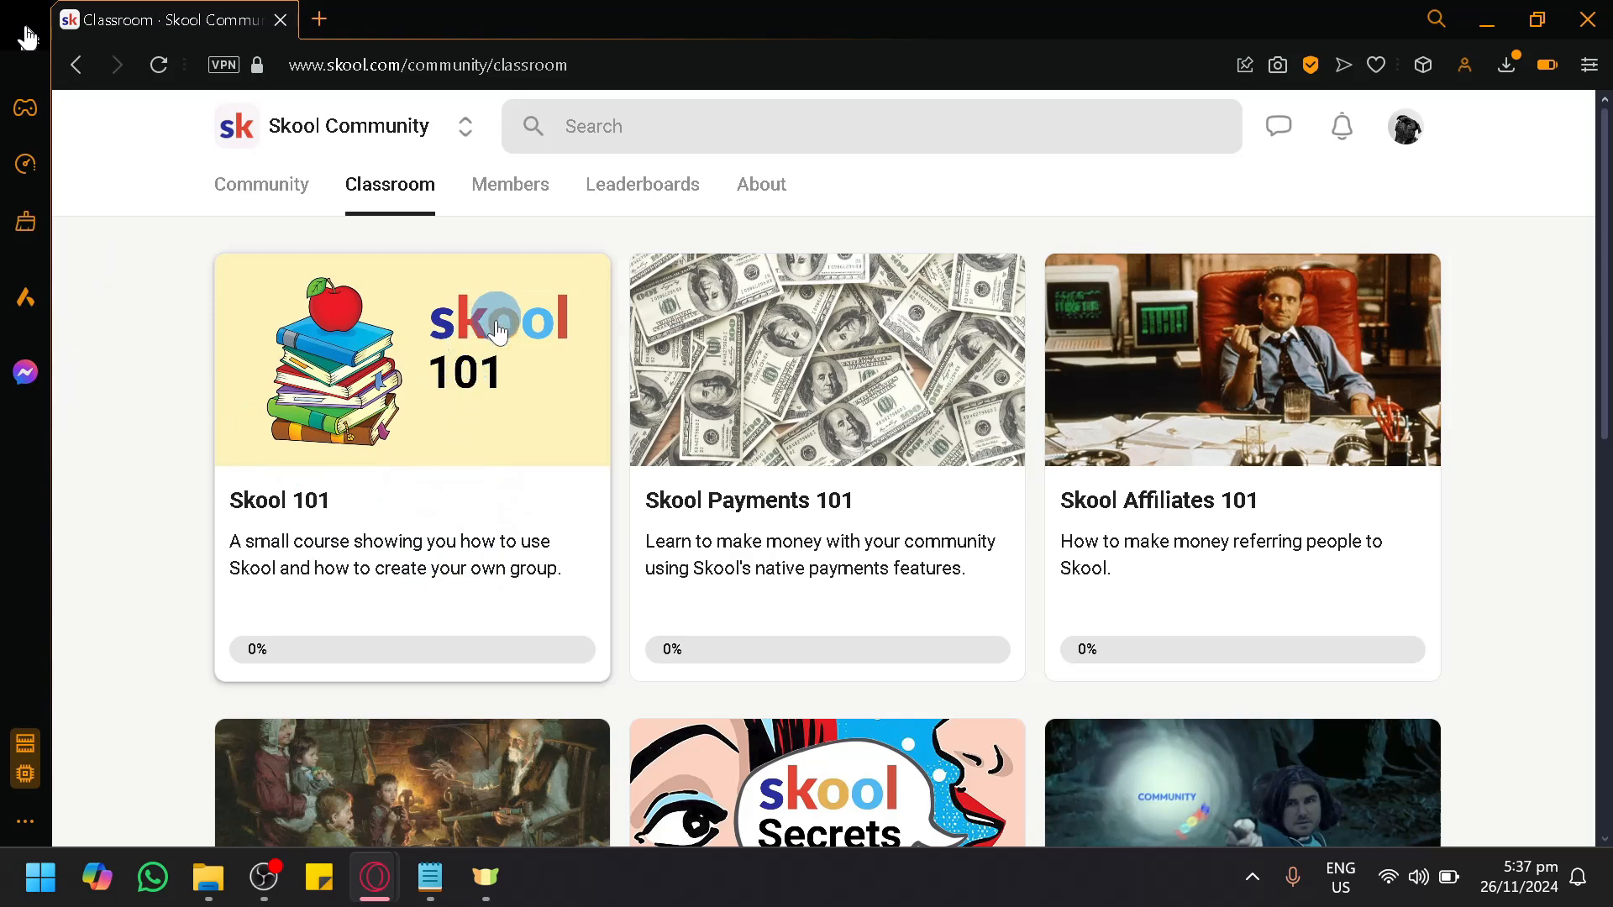
Step: Open the Skool 101 course and read through its Welcome to Skool page
{"action": "right_click", "coordinate": [349, 658]}
{"action": "left_click", "coordinate": [244, 566]}
{"action": "left_click", "coordinate": [303, 425]}
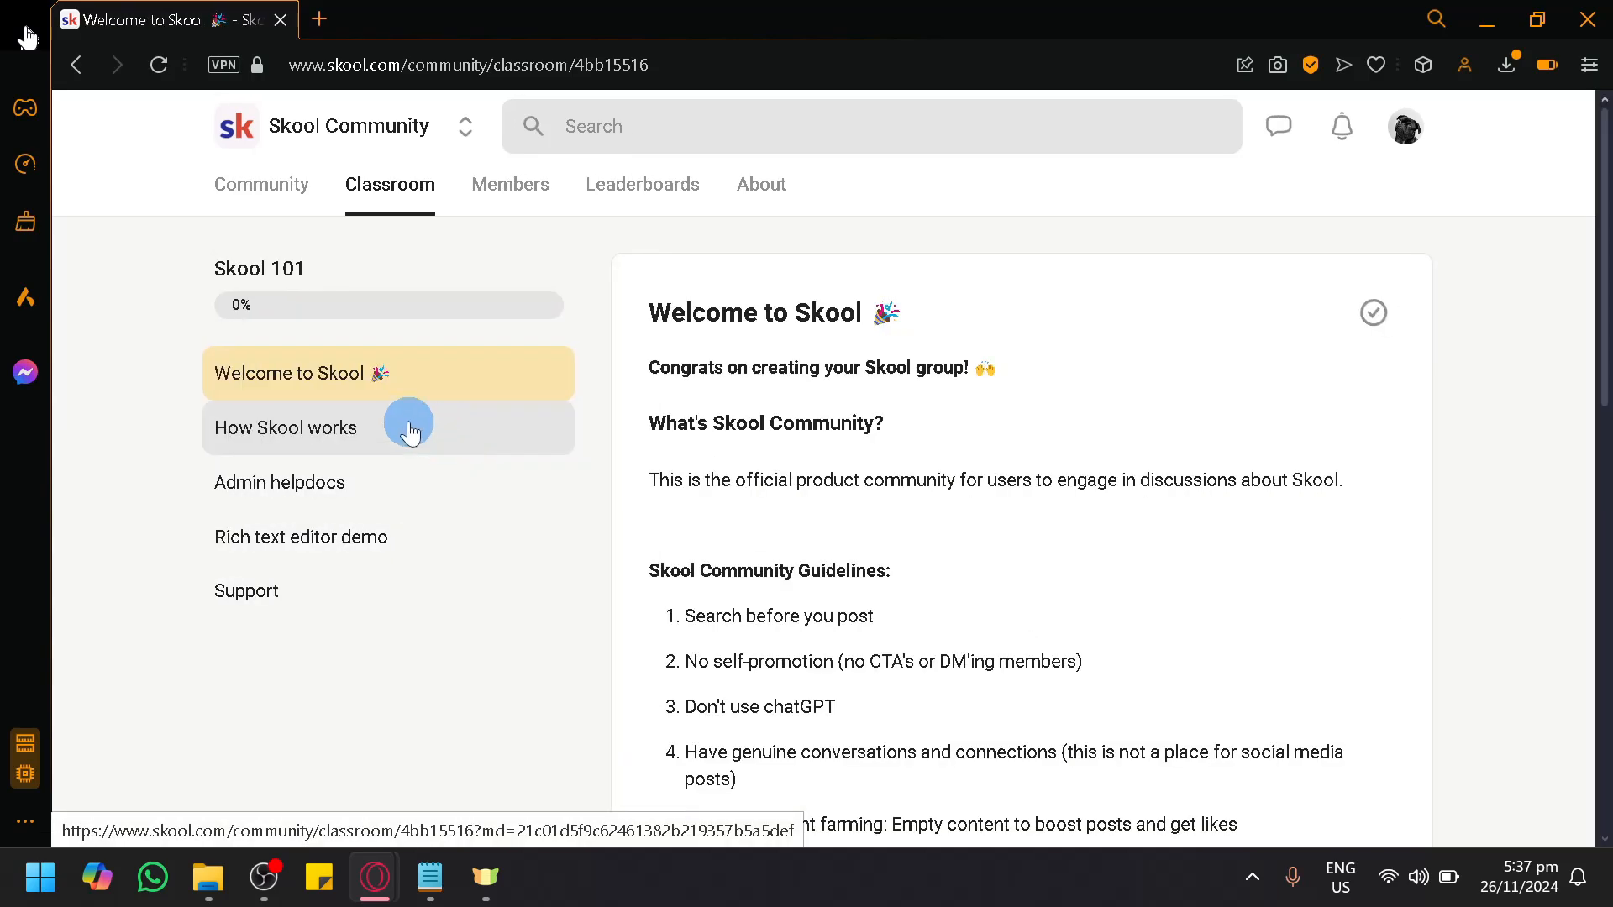
{"action": "scroll", "coordinate": [961, 482], "scroll_direction": "down", "scroll_amount": 10}
{"action": "scroll", "coordinate": [961, 488], "scroll_direction": "up", "scroll_amount": 10}
{"action": "scroll", "coordinate": [922, 684], "scroll_direction": "down", "scroll_amount": 10}
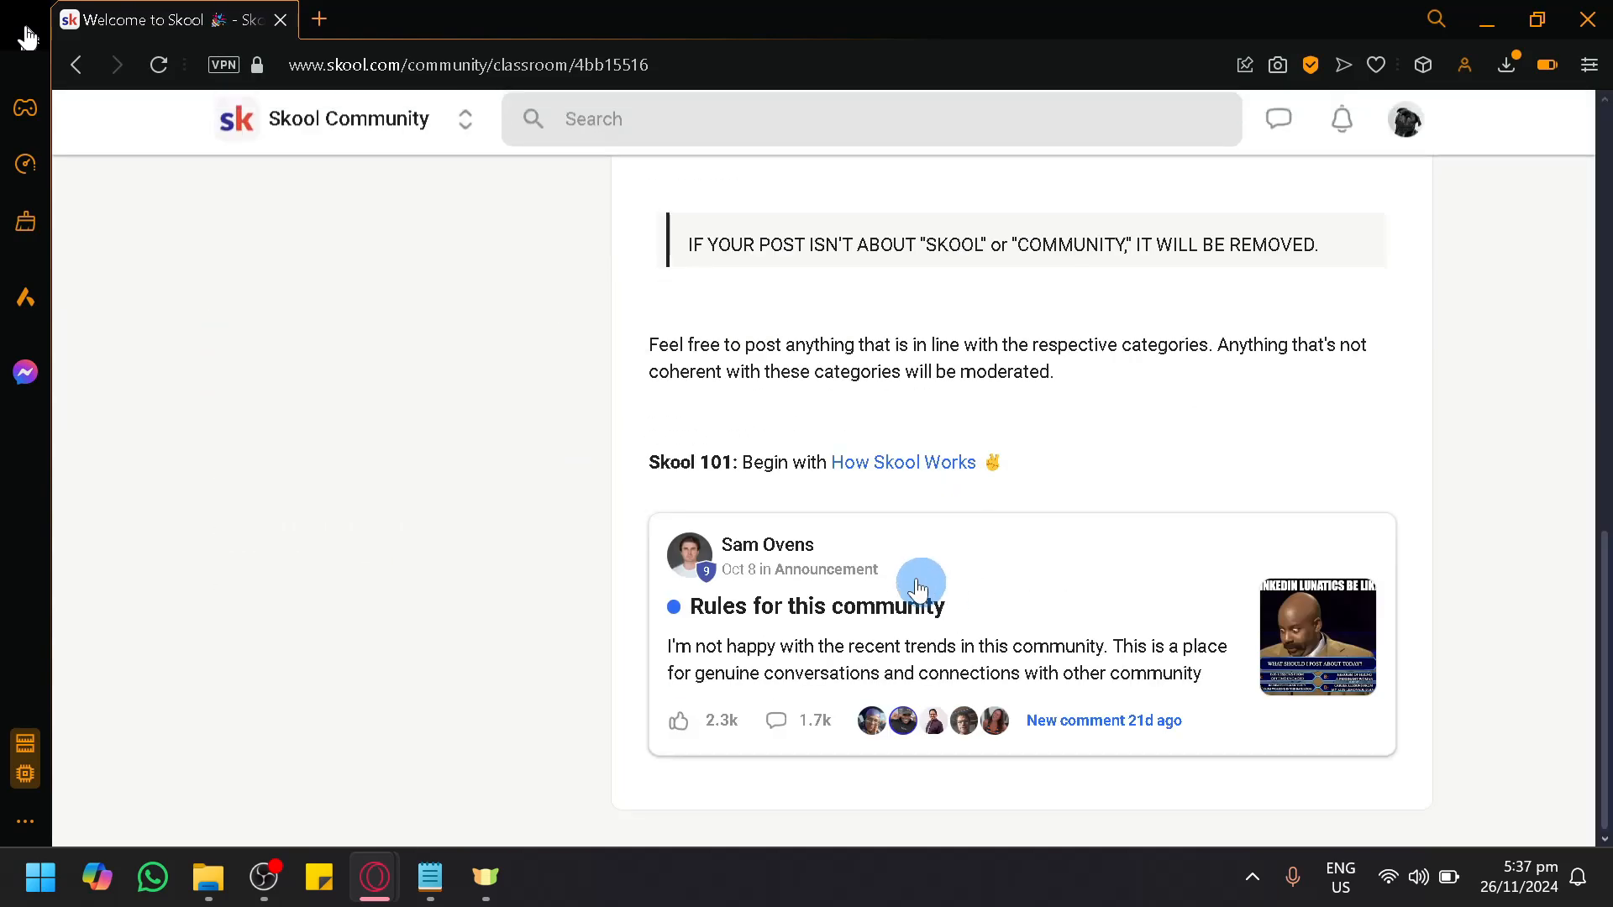
{"action": "scroll", "coordinate": [811, 412], "scroll_direction": "up", "scroll_amount": 9}
{"action": "scroll", "coordinate": [893, 720], "scroll_direction": "down", "scroll_amount": 10}
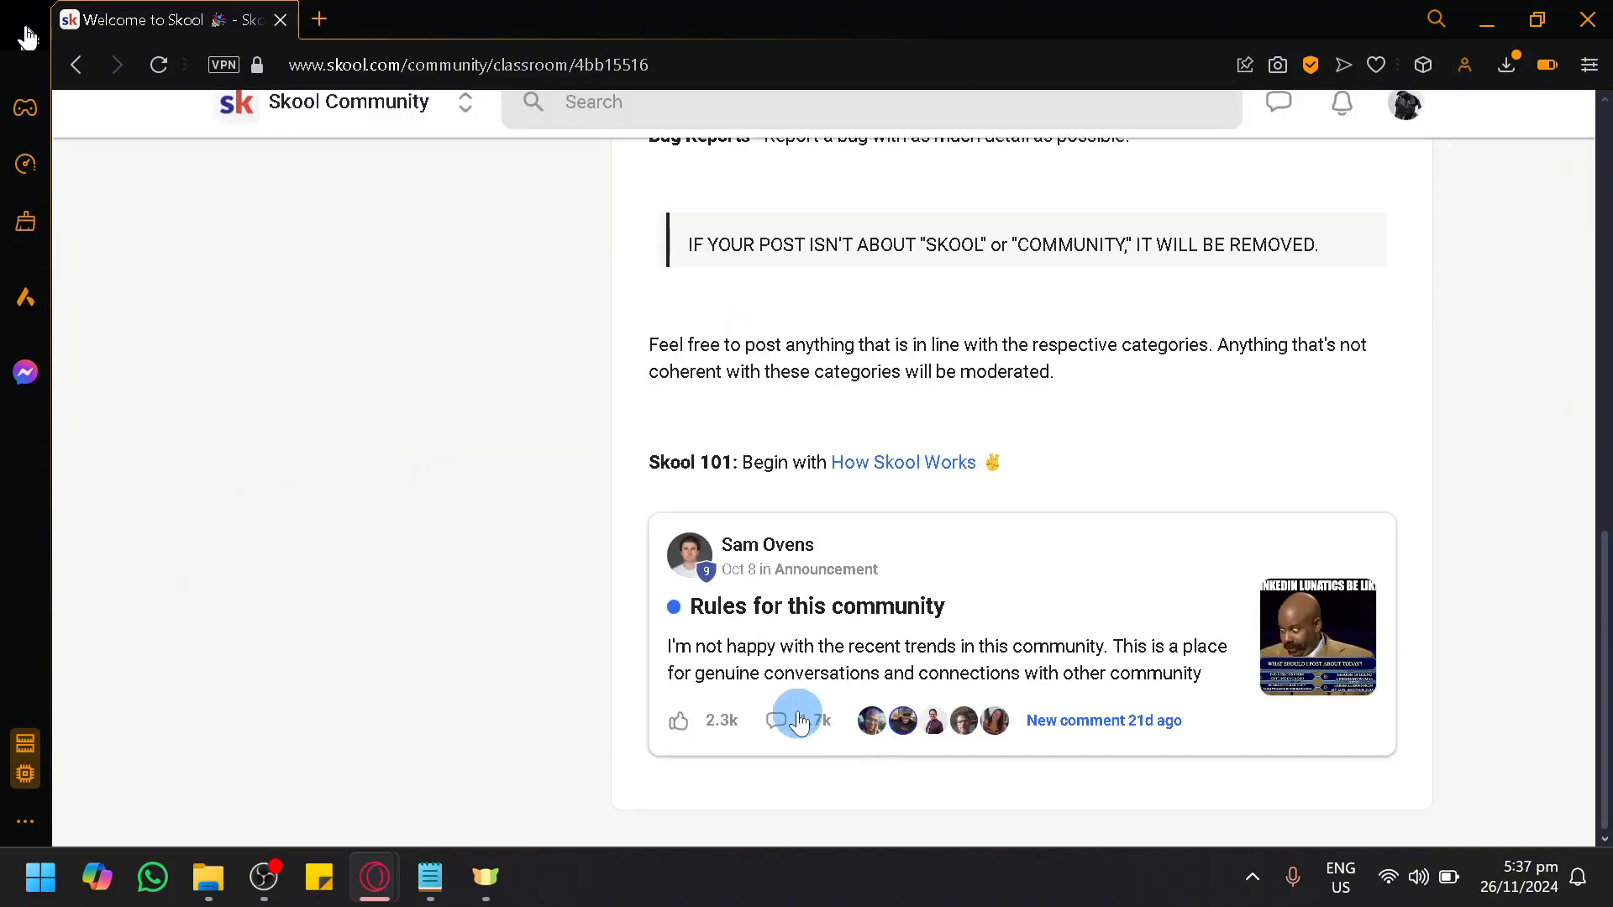
{"action": "scroll", "coordinate": [353, 302], "scroll_direction": "up", "scroll_amount": 10}
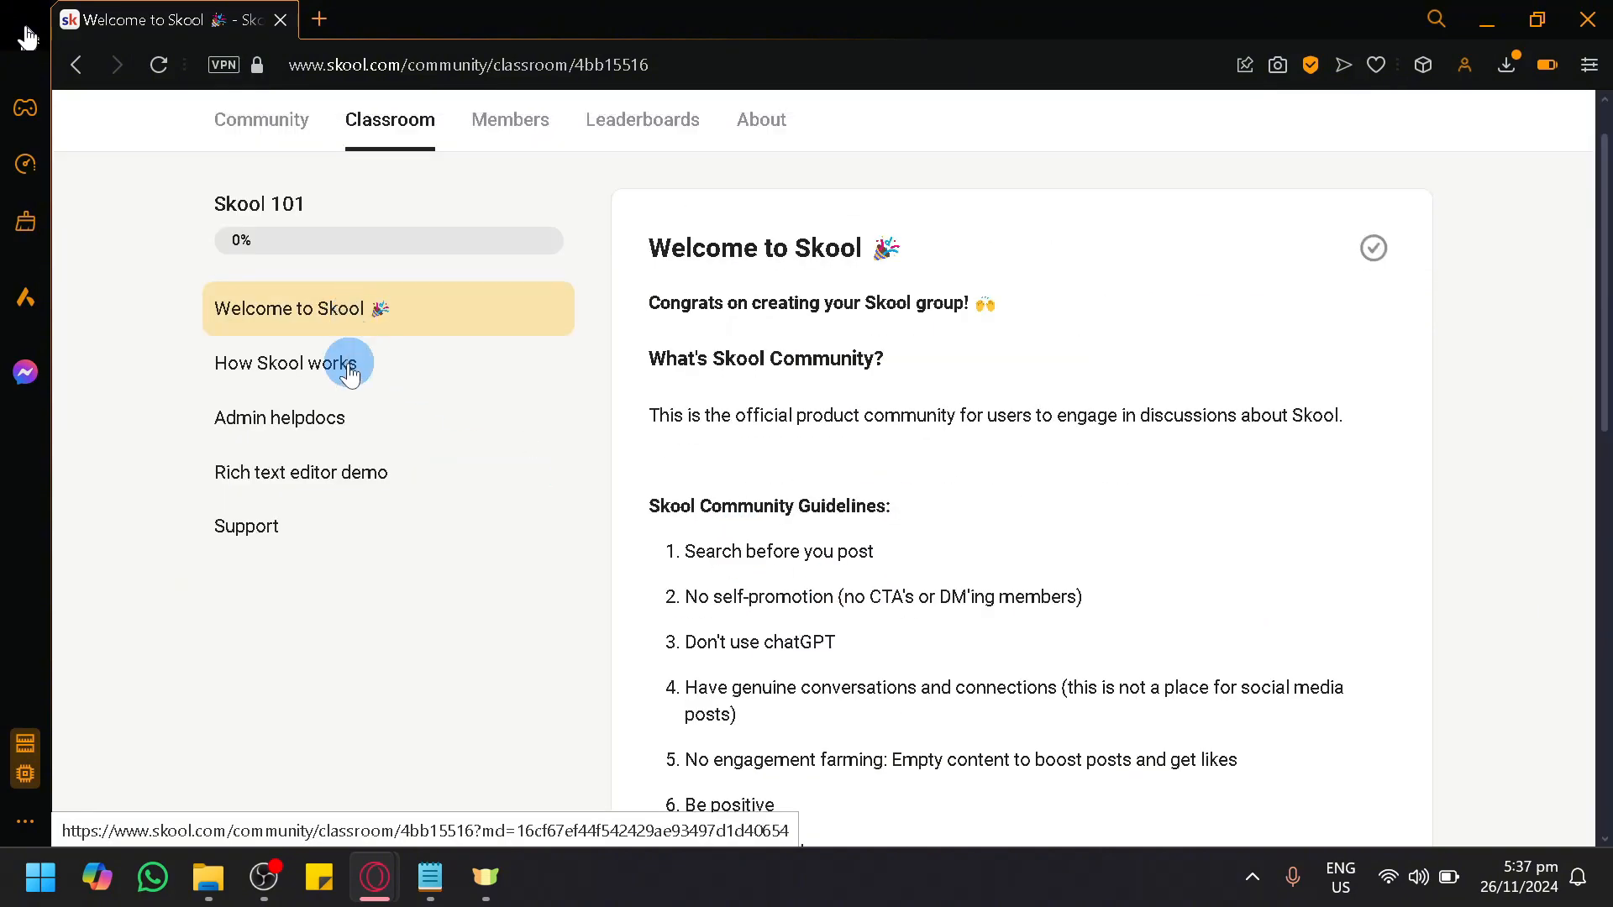
Step: View the How Skool works and Admin helpdocs pages of the Skool 101 course
{"action": "left_click", "coordinate": [321, 375]}
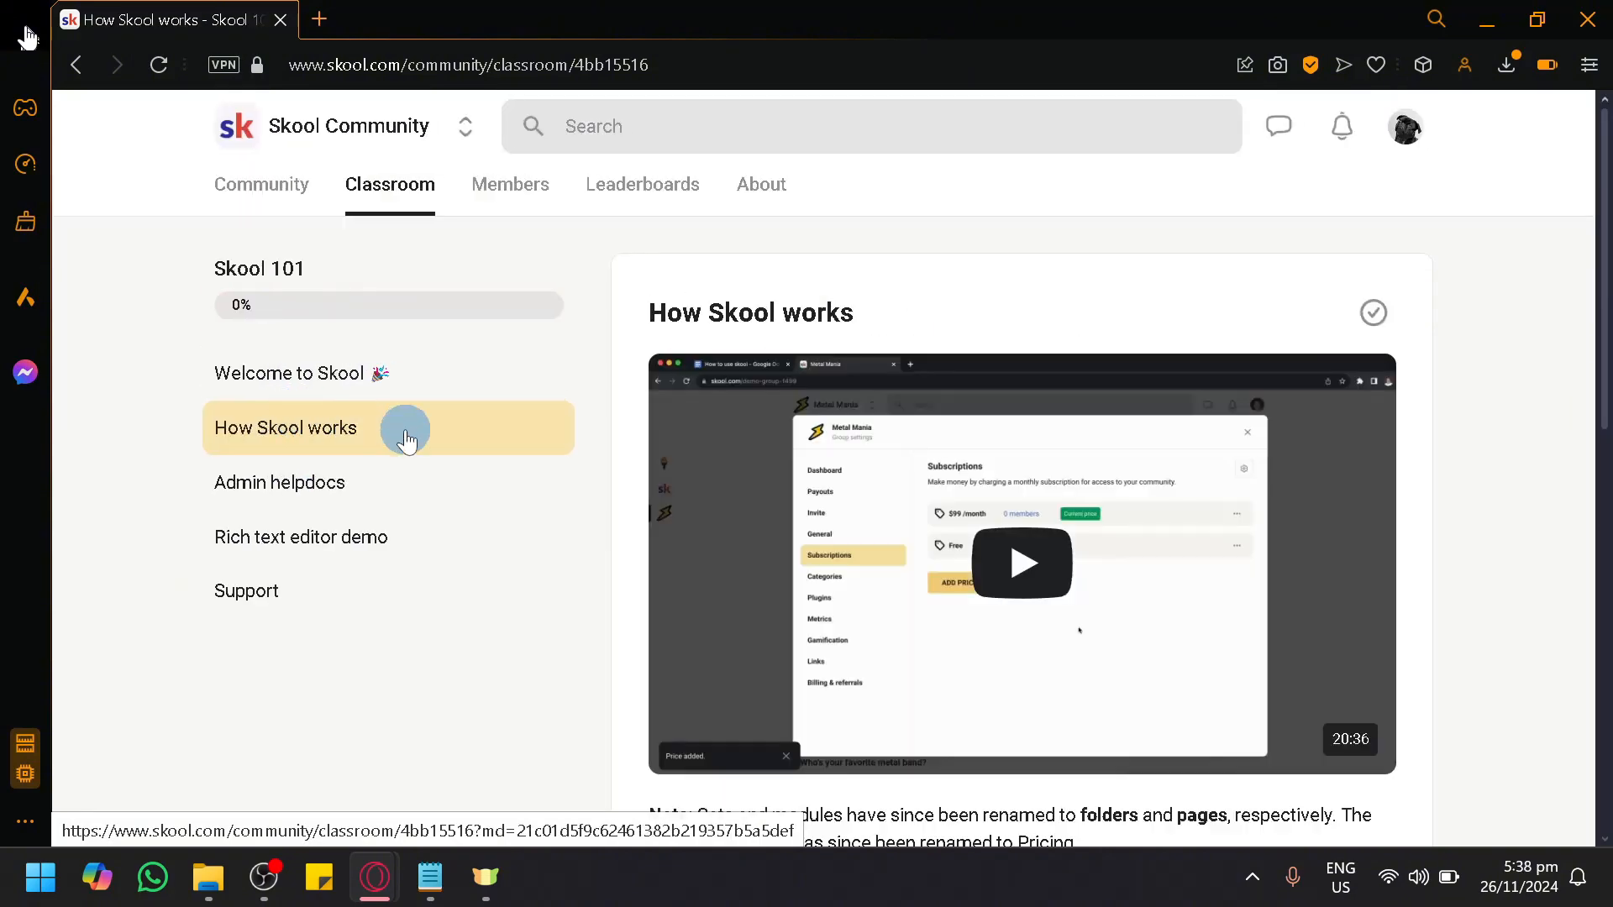
{"action": "left_click", "coordinate": [410, 486]}
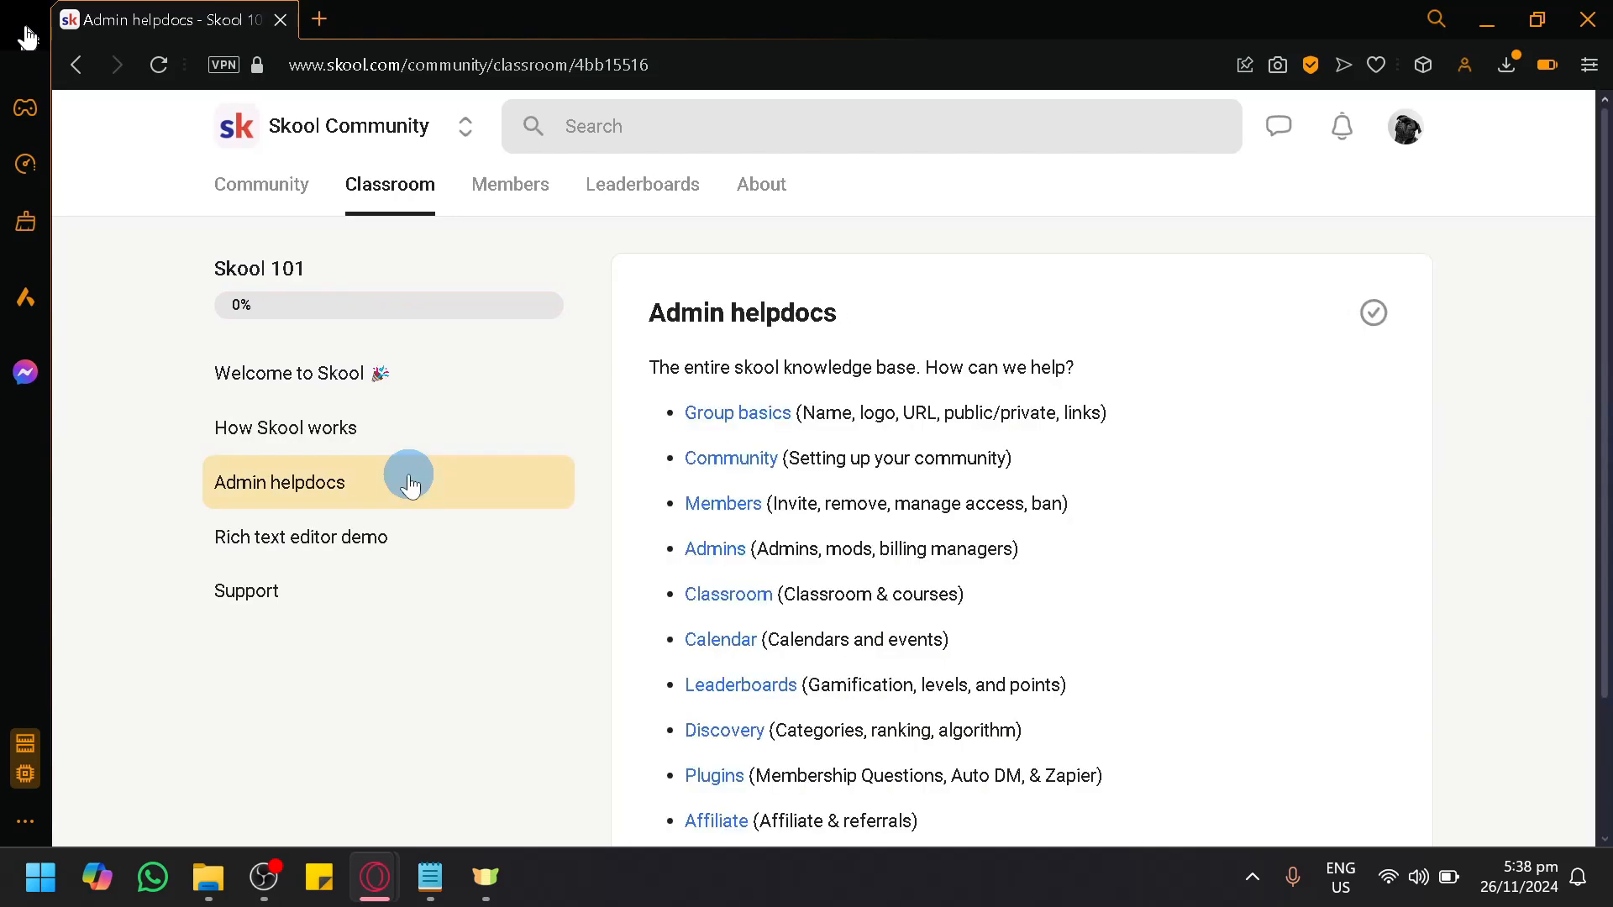